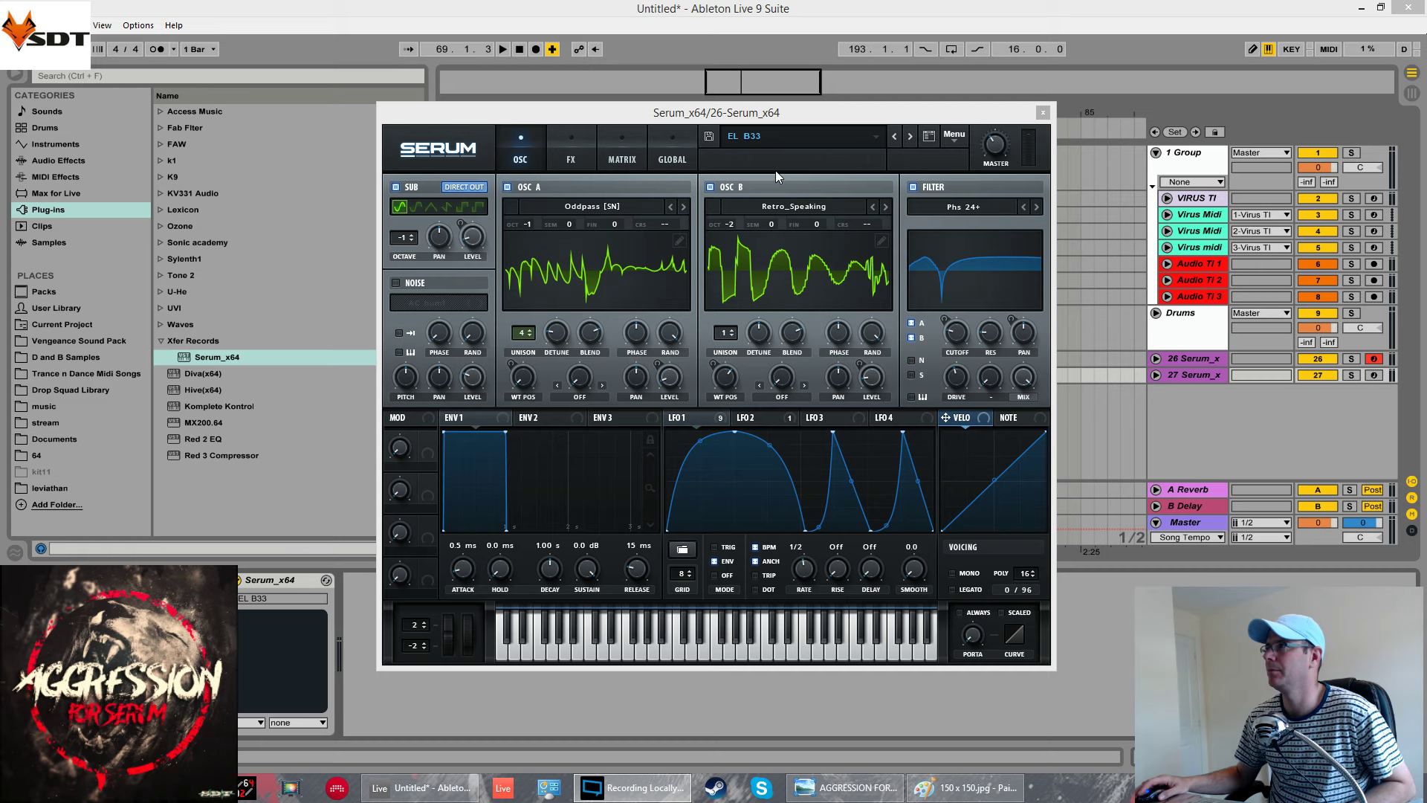
Check the effects rack of the EL B33 preset, and reset Serum to the Init preset
drag(868, 121, 911, 84)
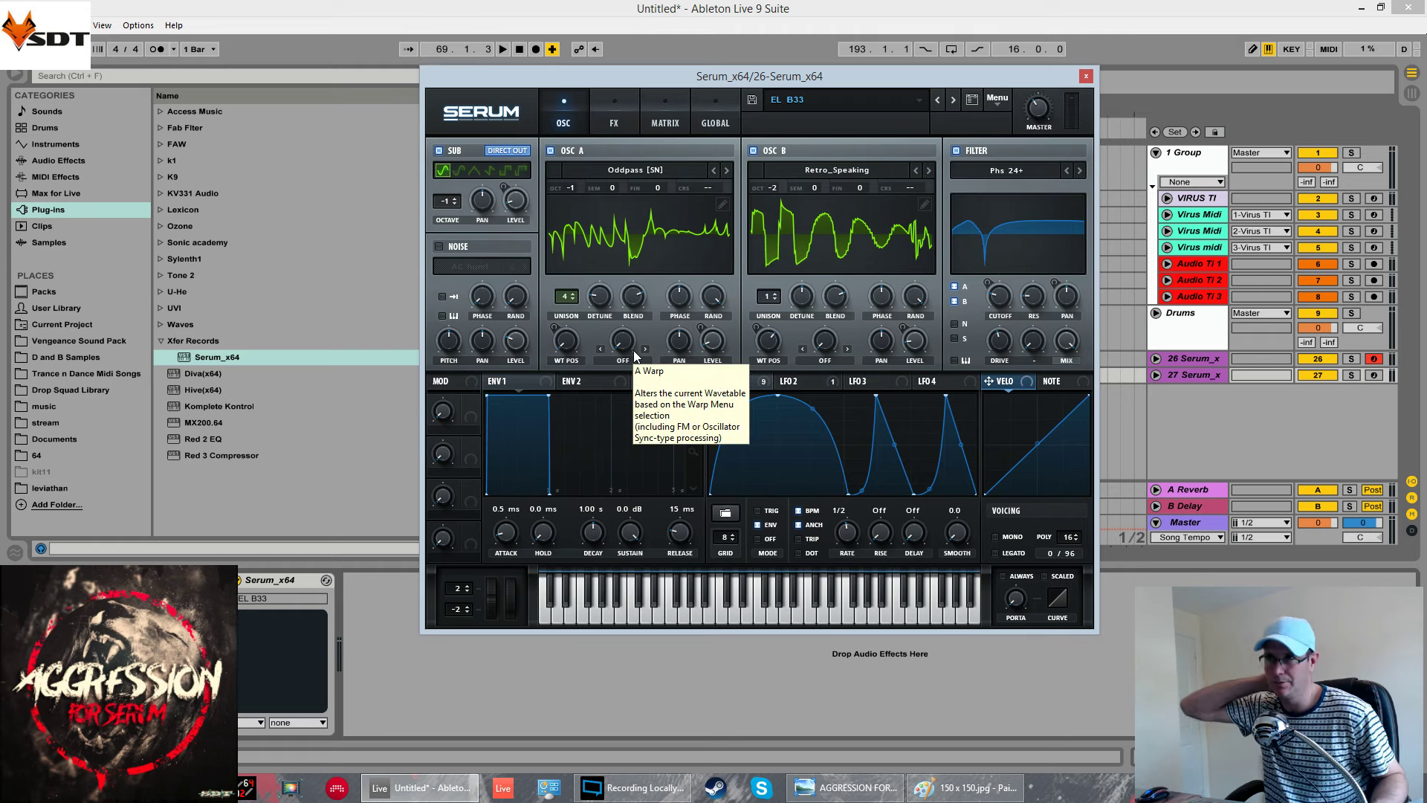
click(614, 111)
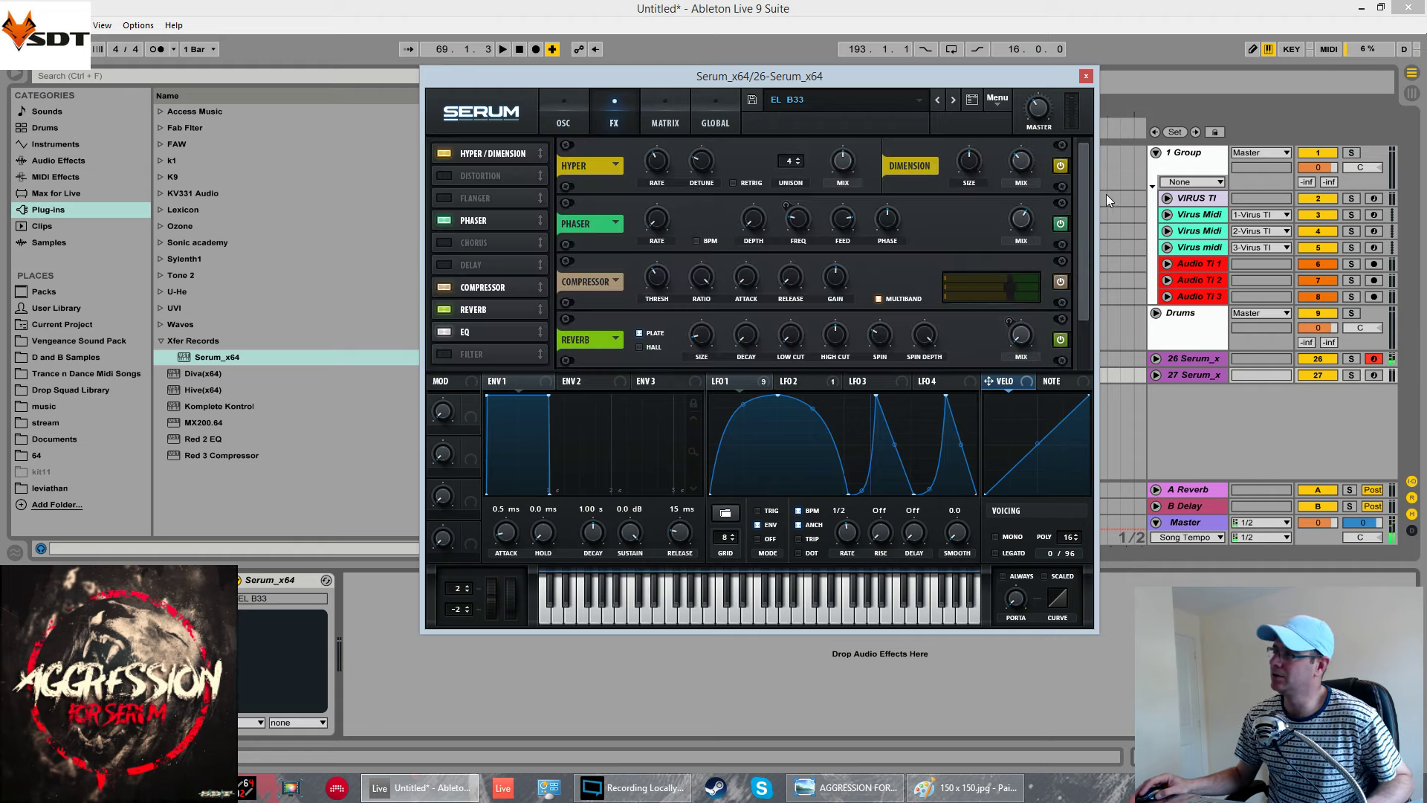
mouse_move(1078, 199)
mouse_down()
mouse_move(1079, 245)
mouse_move(1079, 195)
mouse_up()
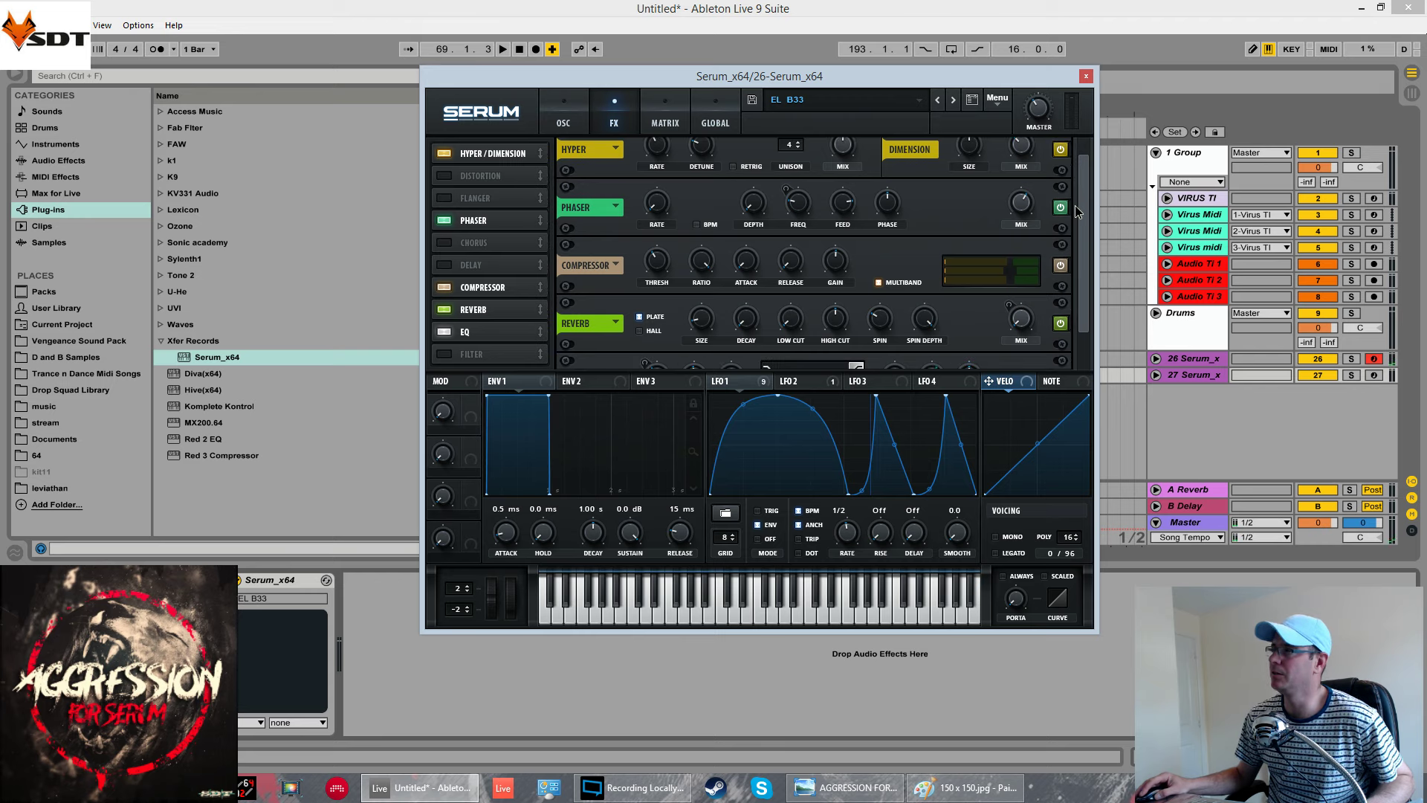
click(550, 125)
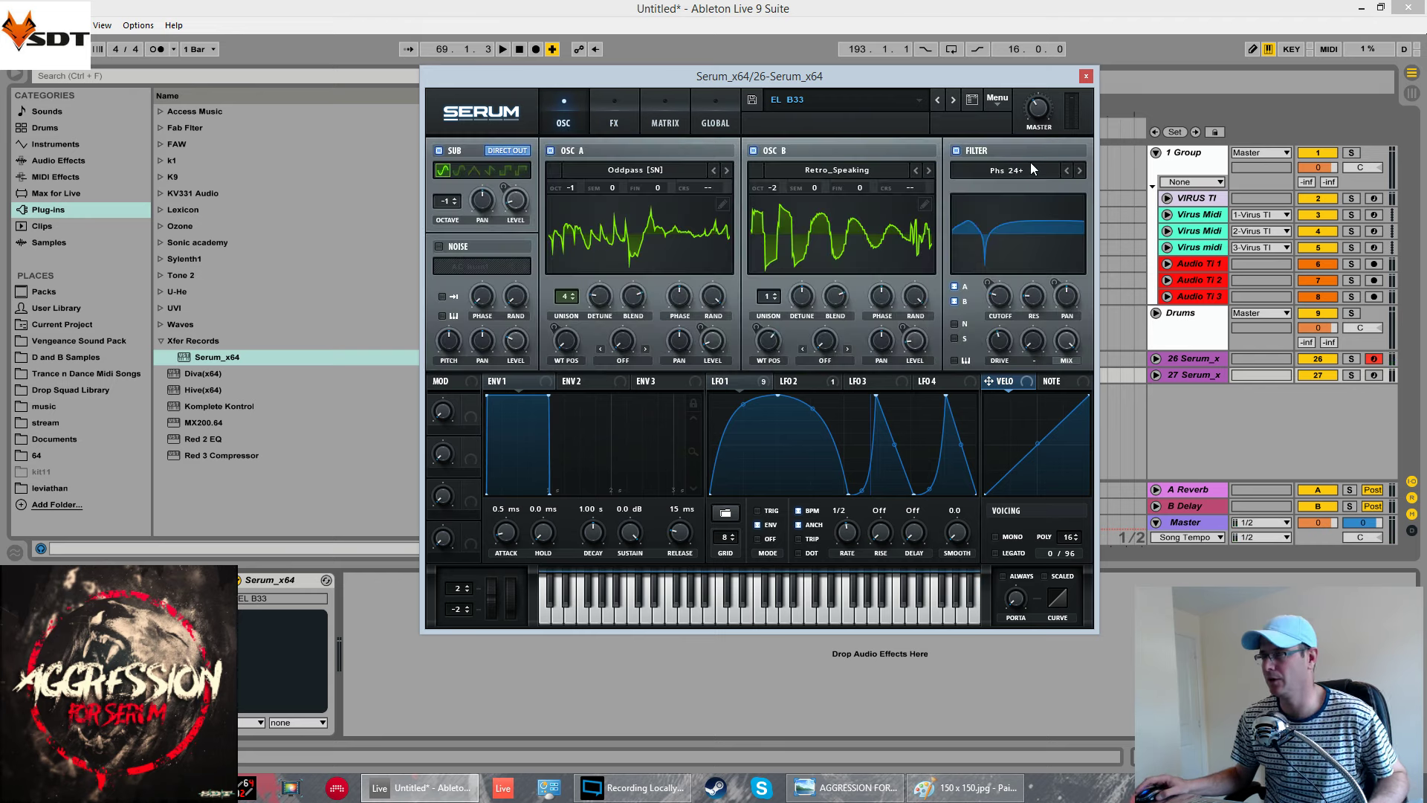
click(994, 103)
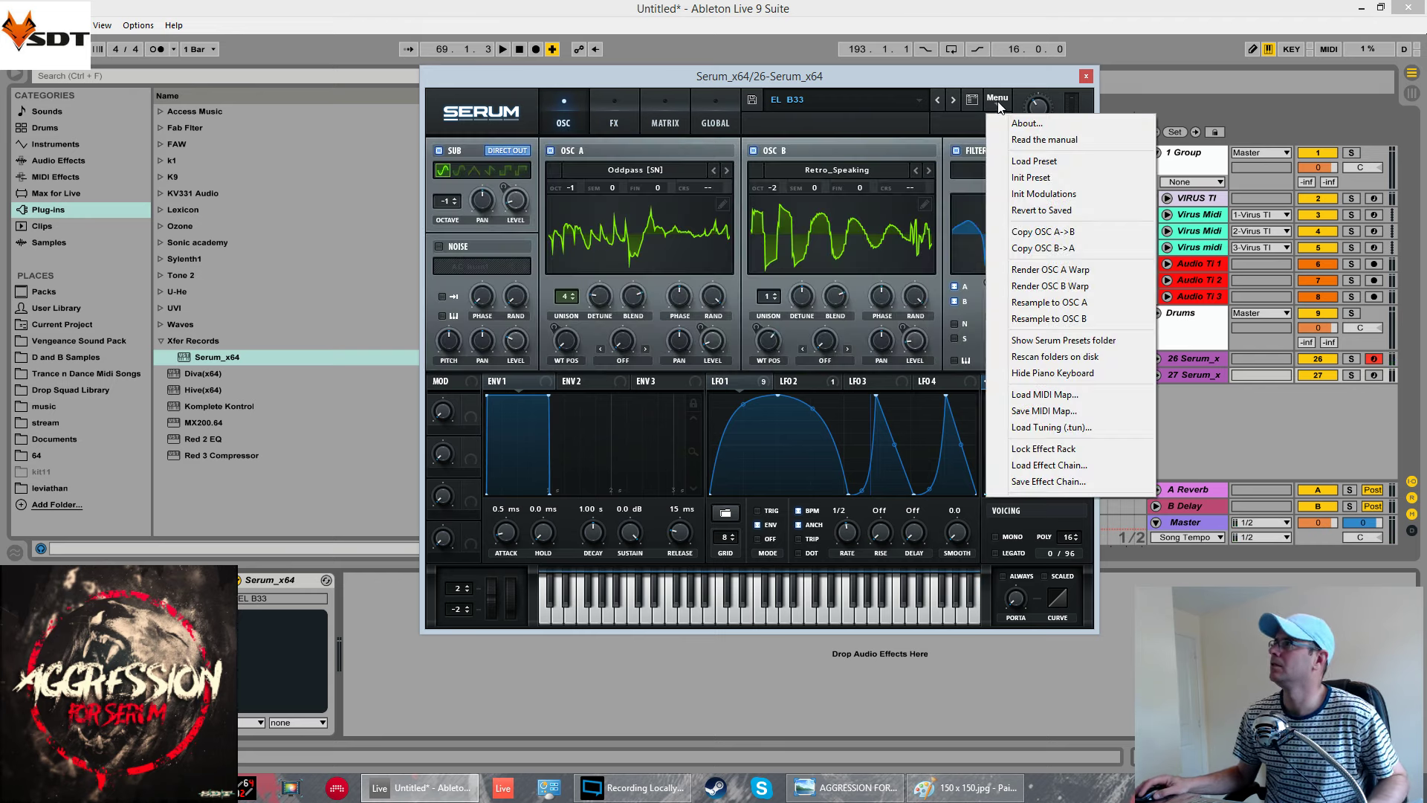
click(1029, 179)
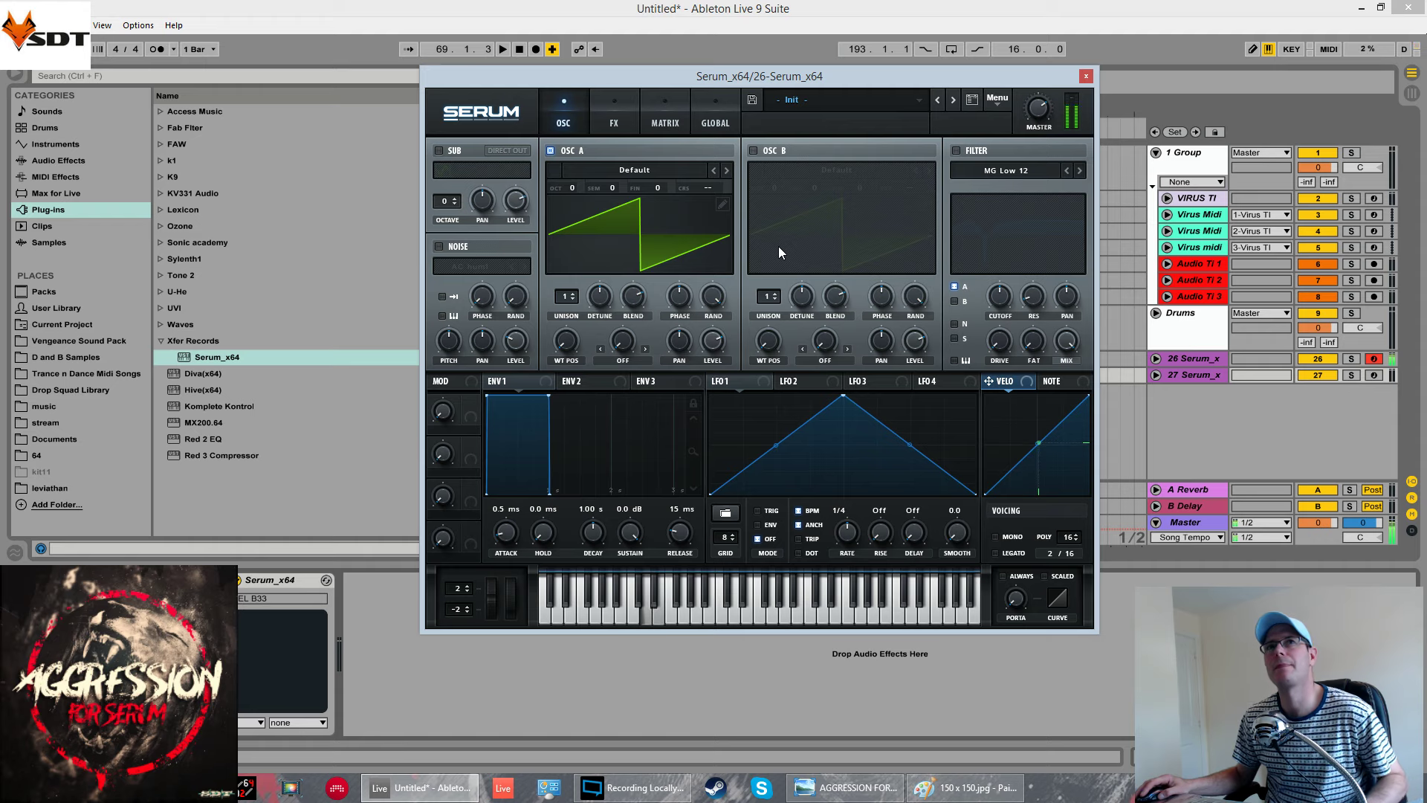
Load the Spectral wavetable Oddpass [SN] into oscillator A and set its octave to -1
click(665, 172)
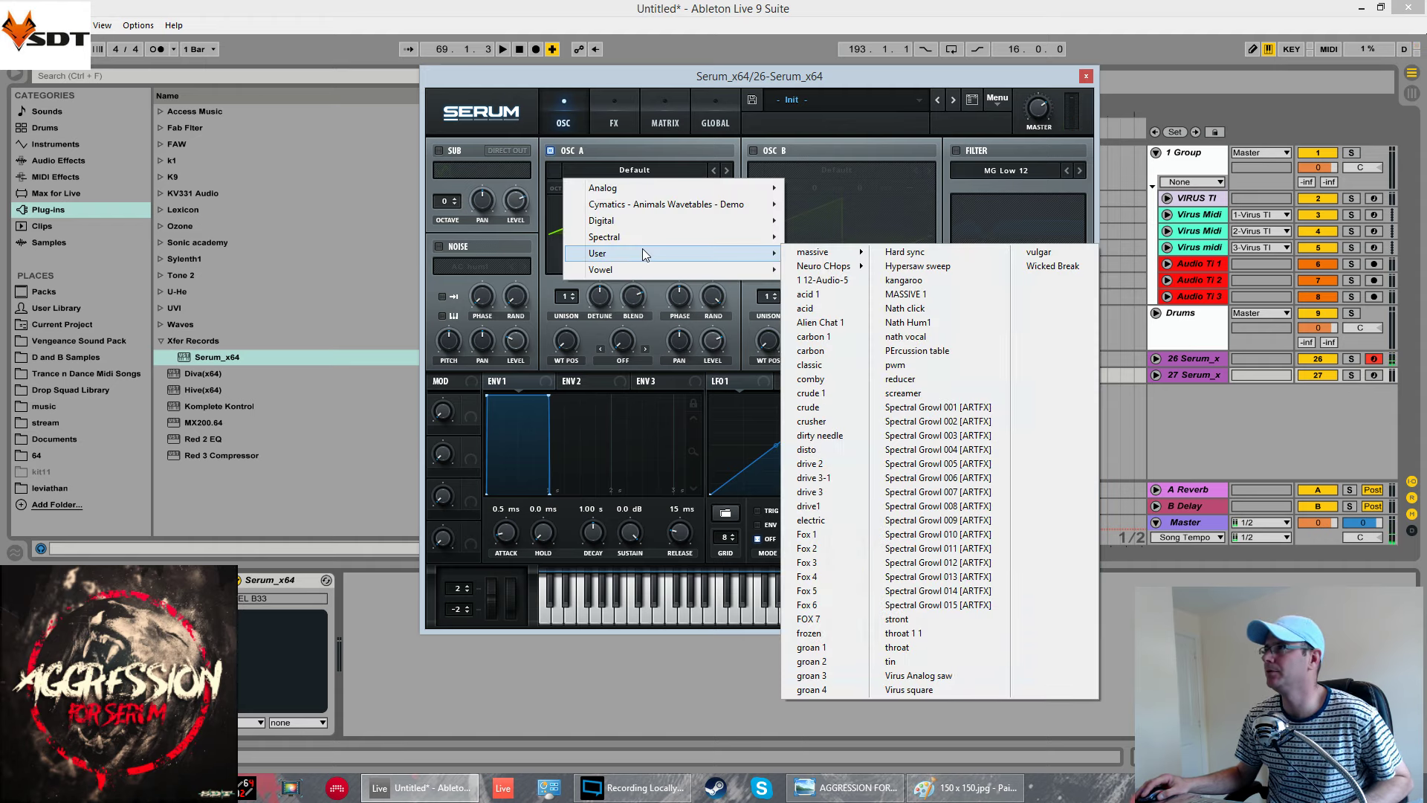
mouse_move(651, 238)
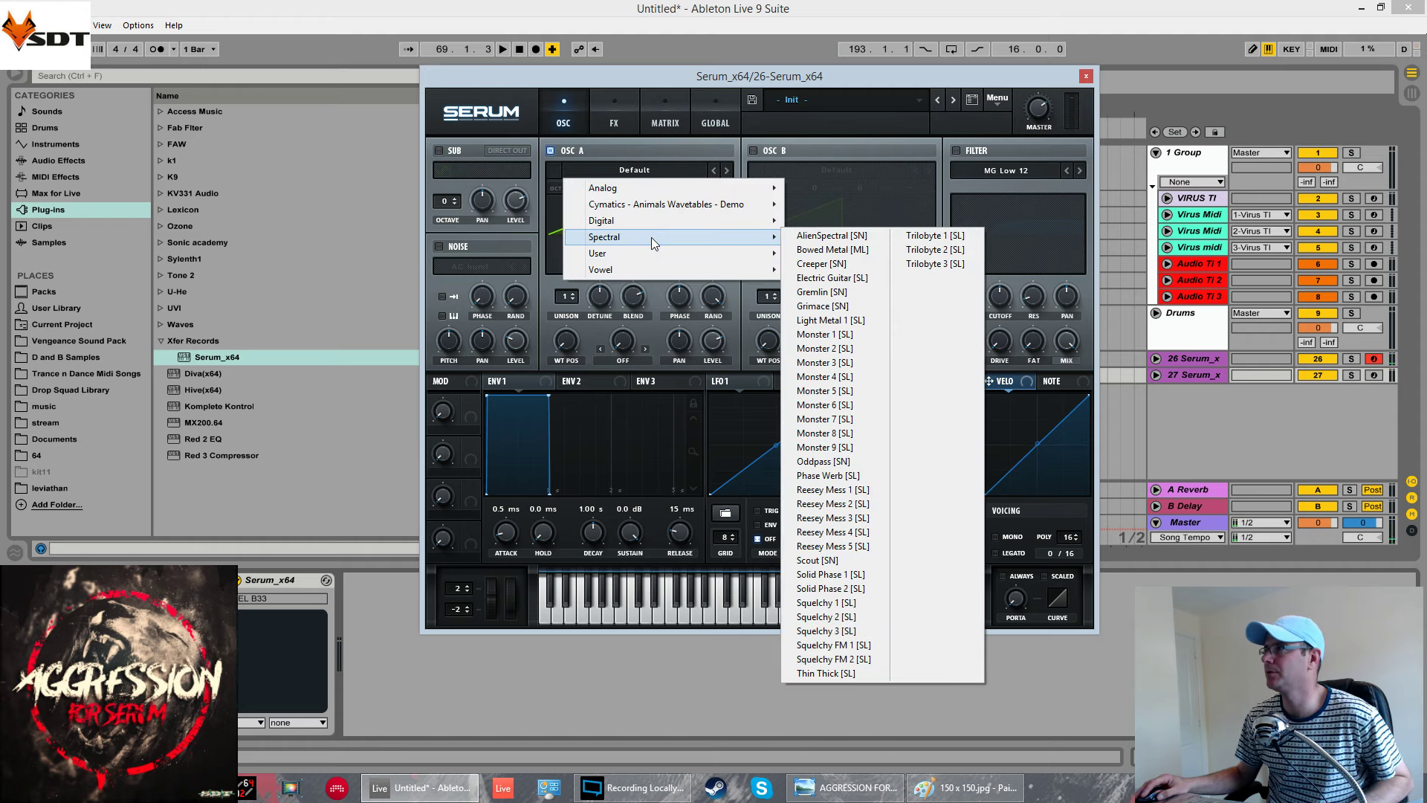
click(847, 463)
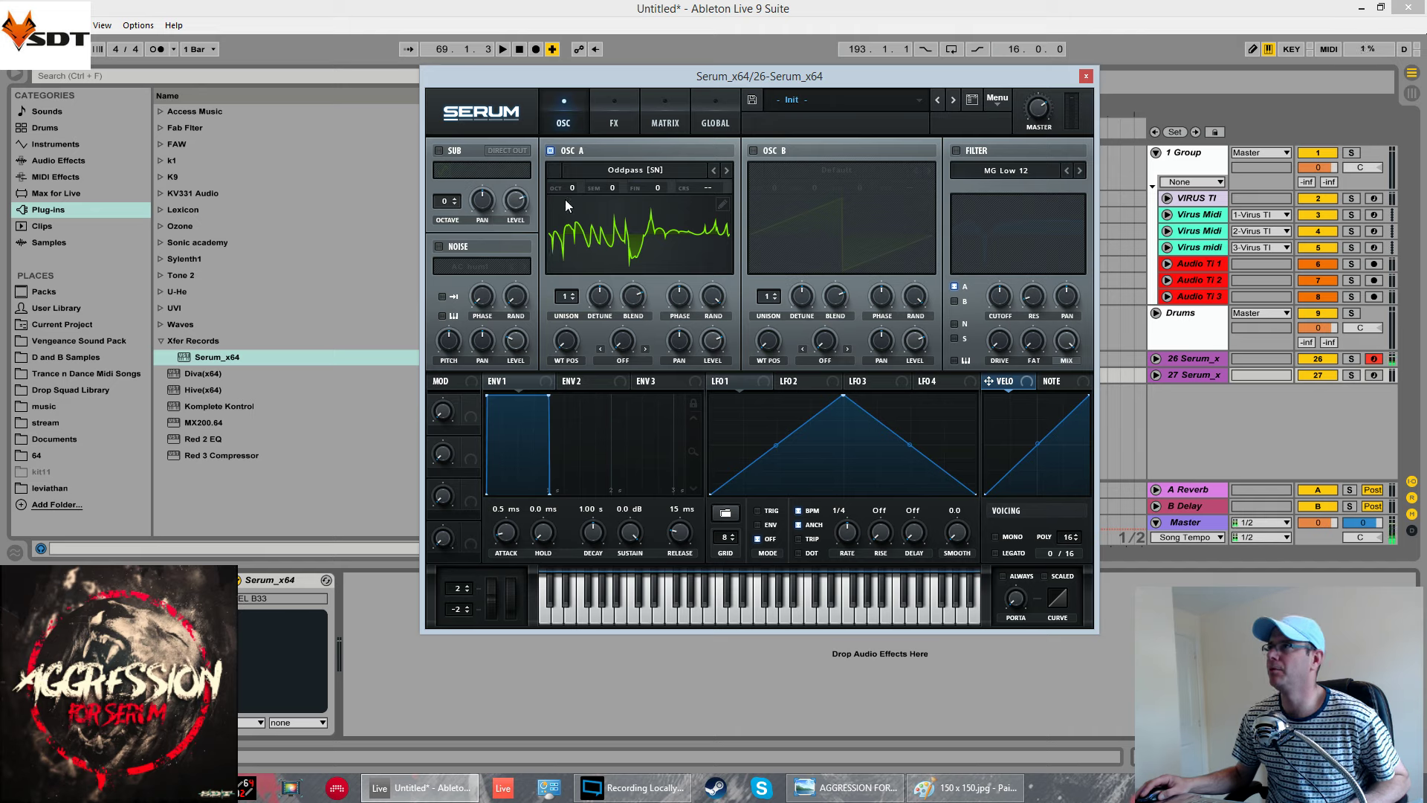
drag(573, 188, 574, 204)
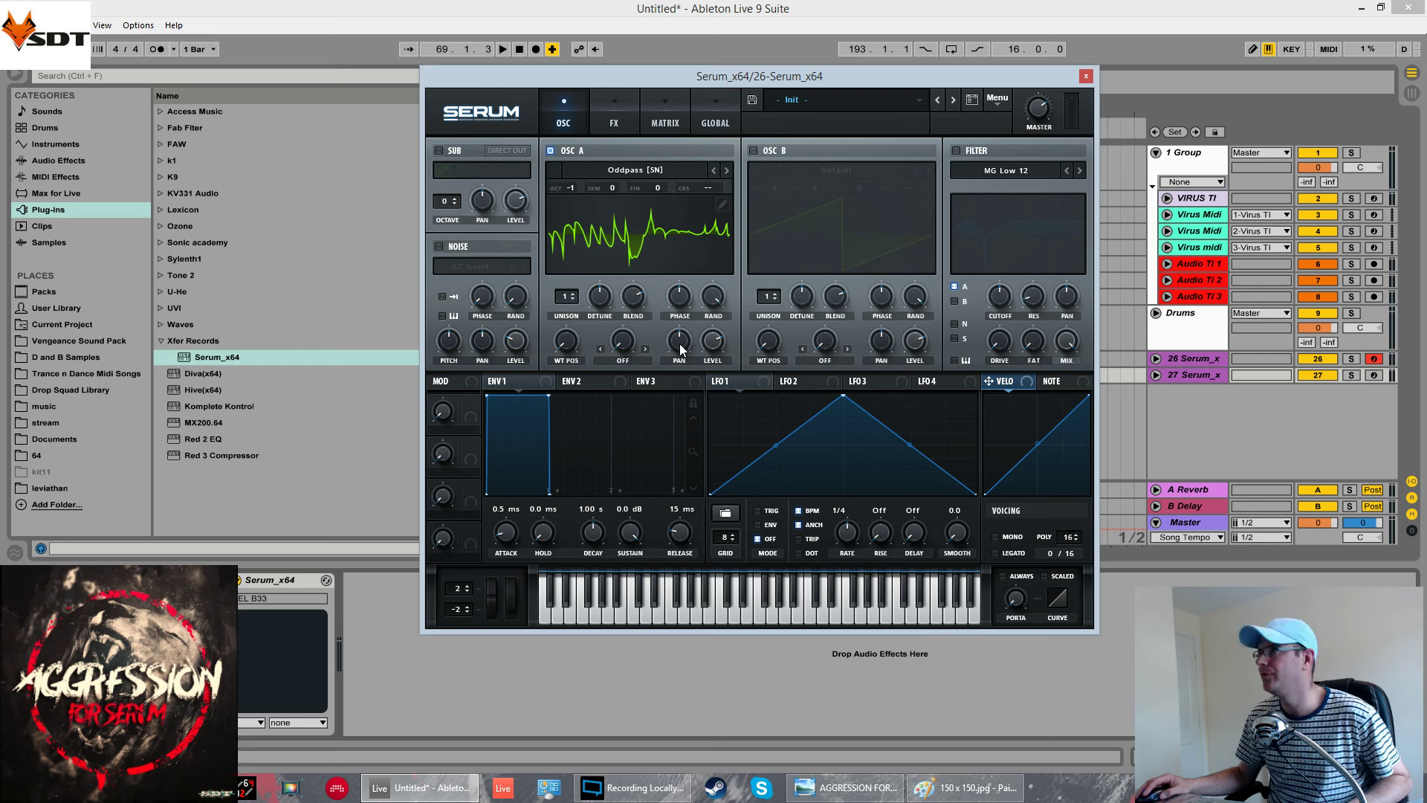
Set oscillator A to 4 unison voices and lower its unison detune
drag(567, 297, 579, 282)
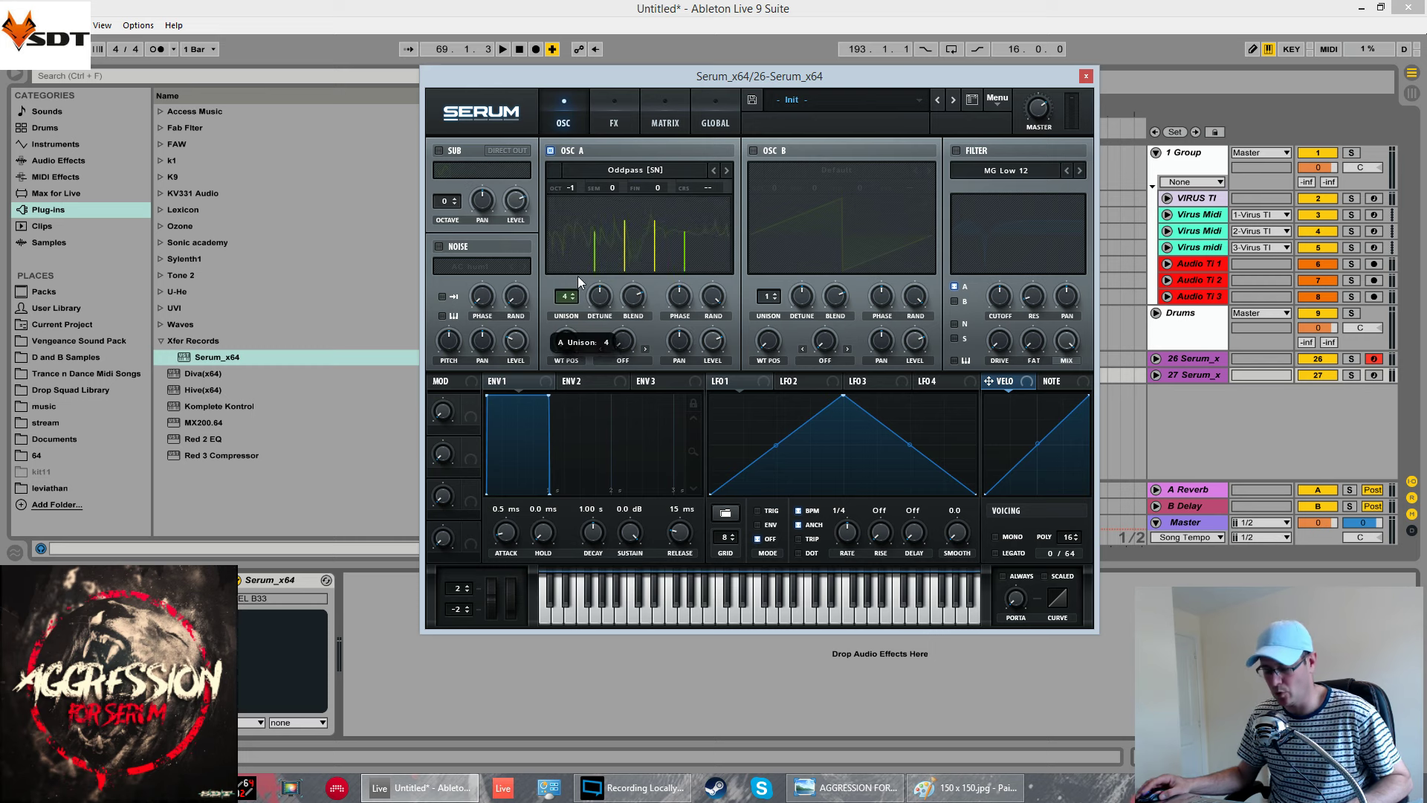
mouse_move(601, 306)
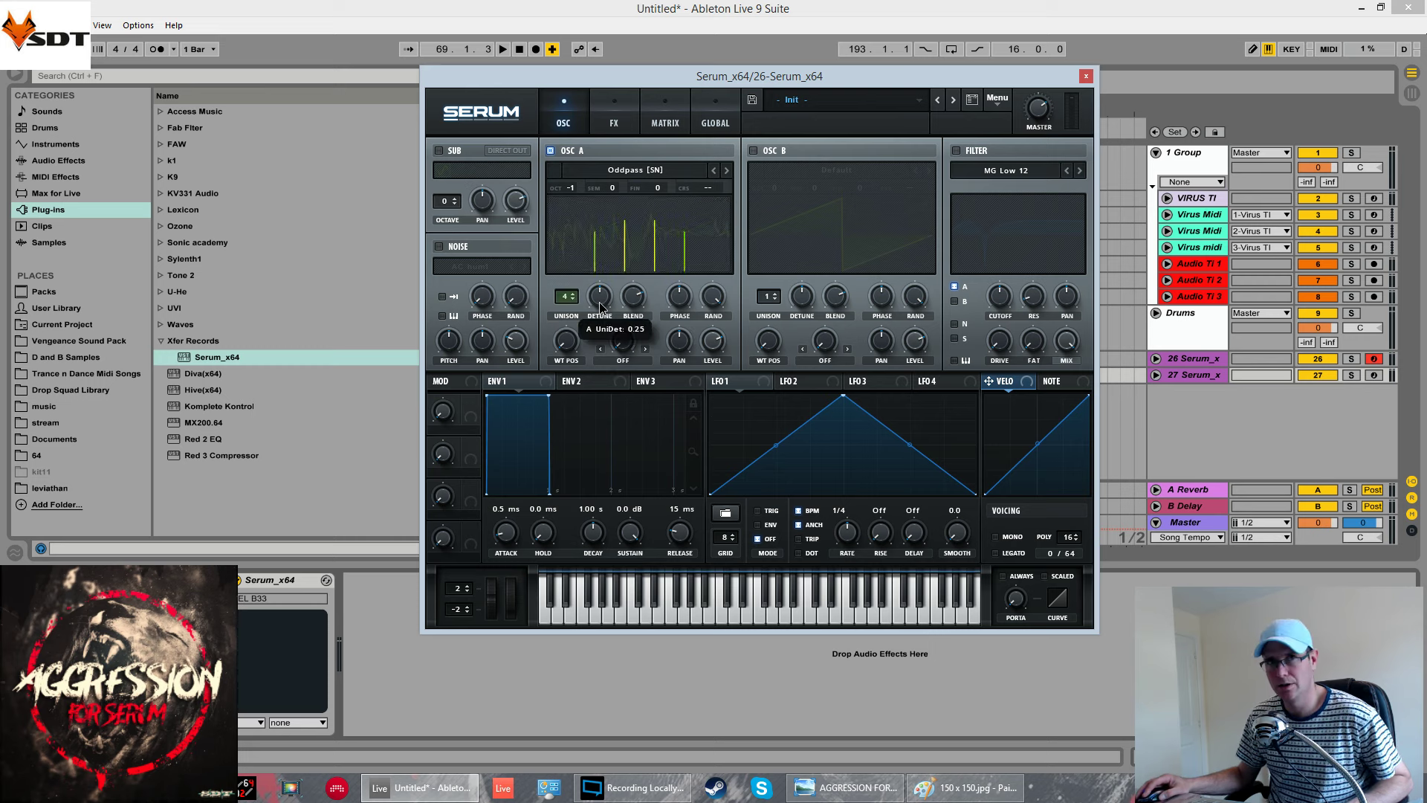
drag(601, 307, 603, 355)
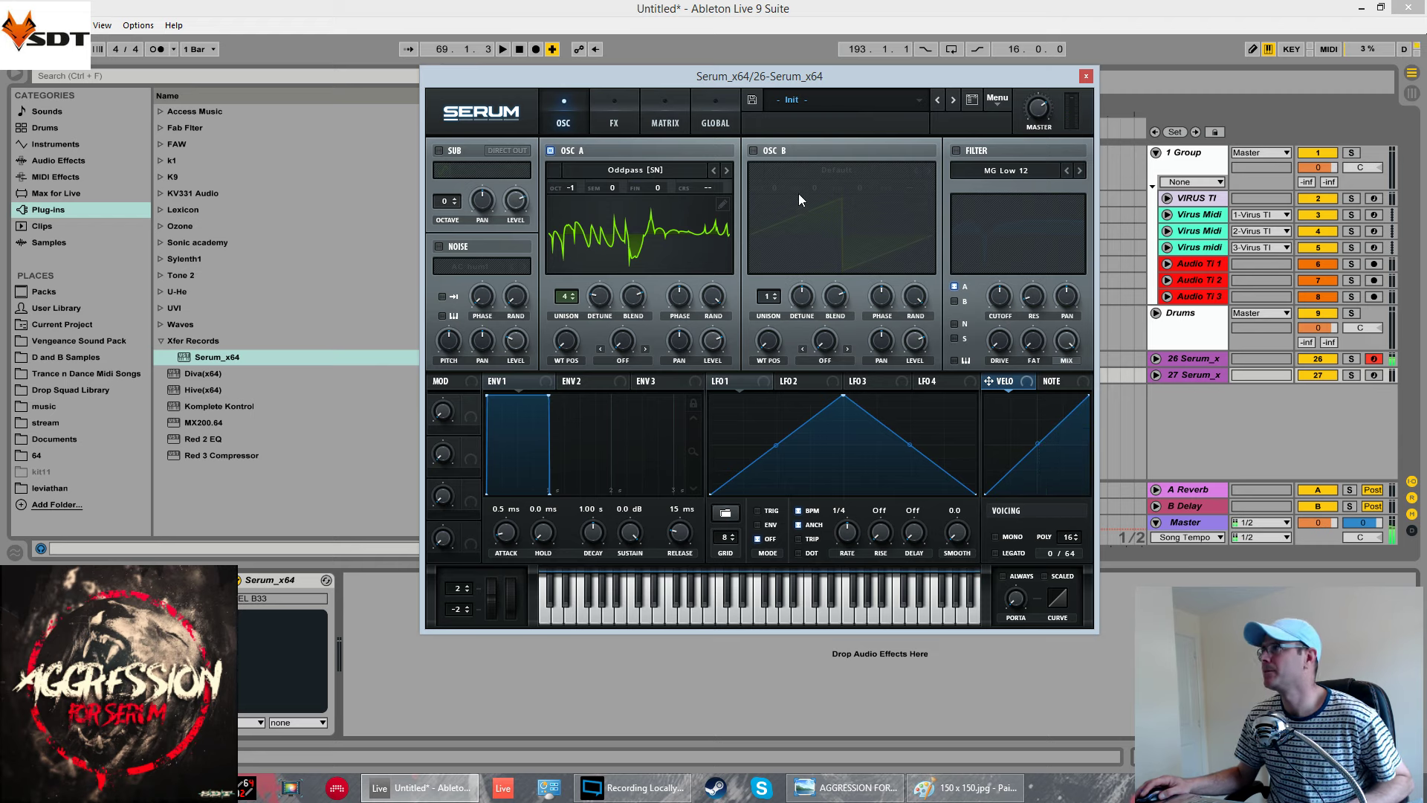
Enable oscillator B with the Vowel wavetable Retro_Speaking and set its octave to -2
click(752, 151)
click(810, 166)
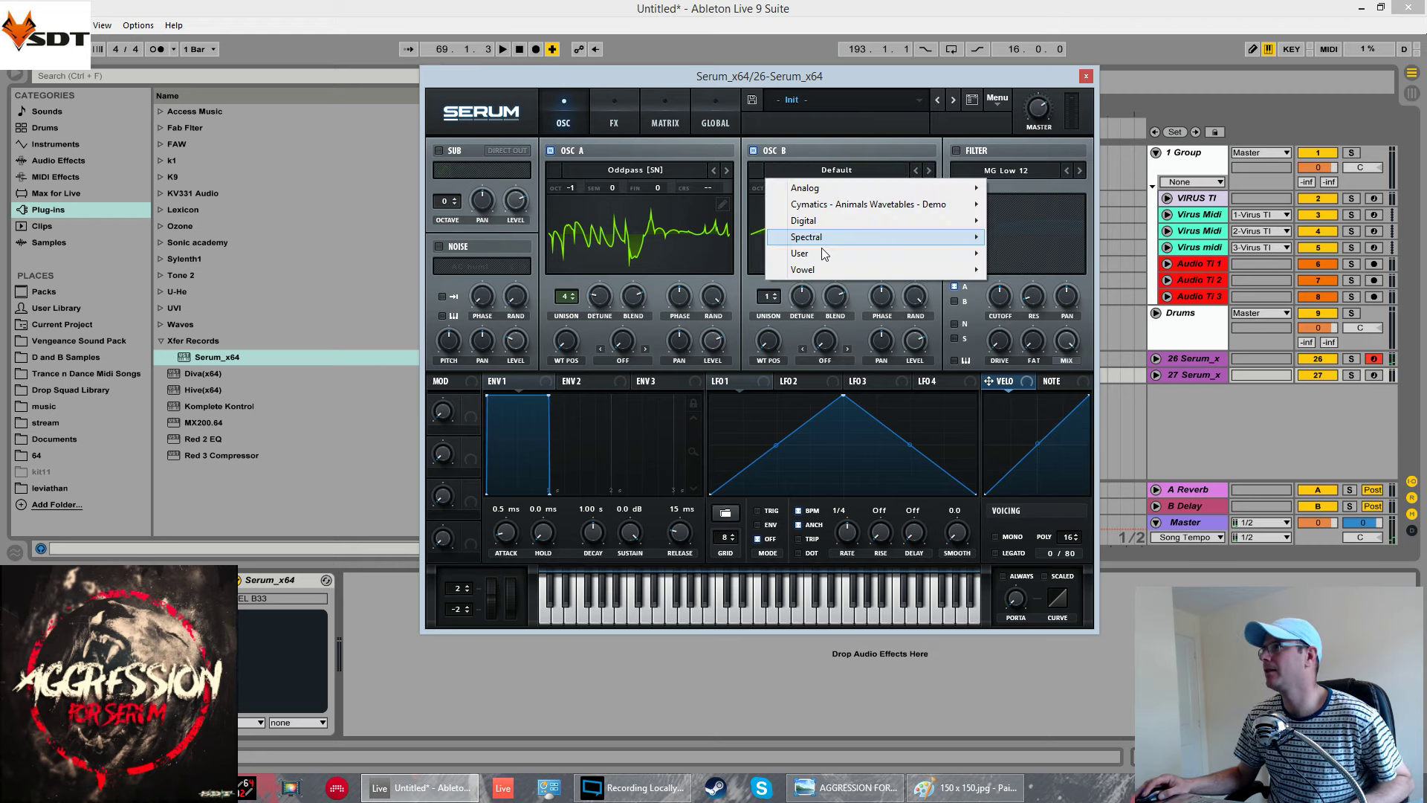
mouse_move(824, 269)
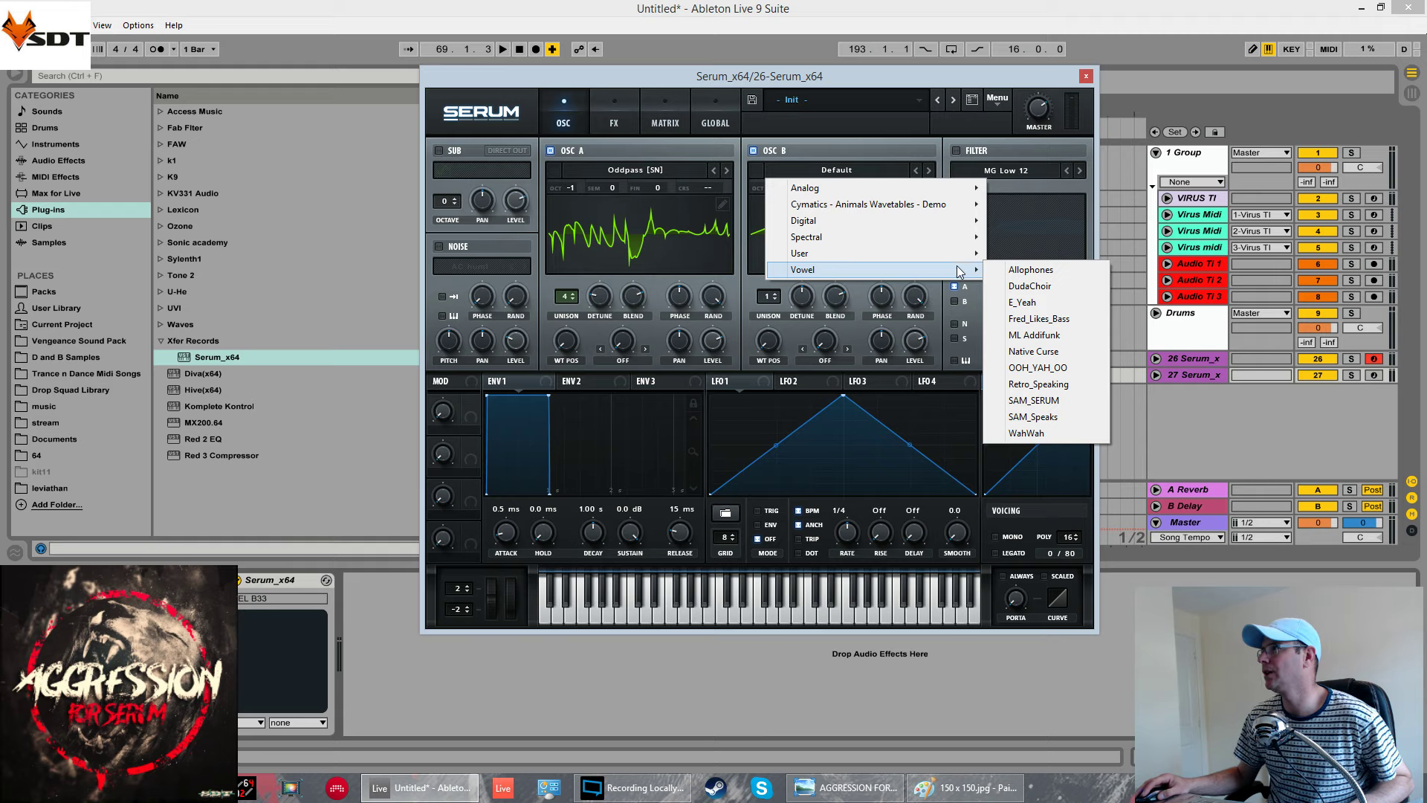
click(1033, 385)
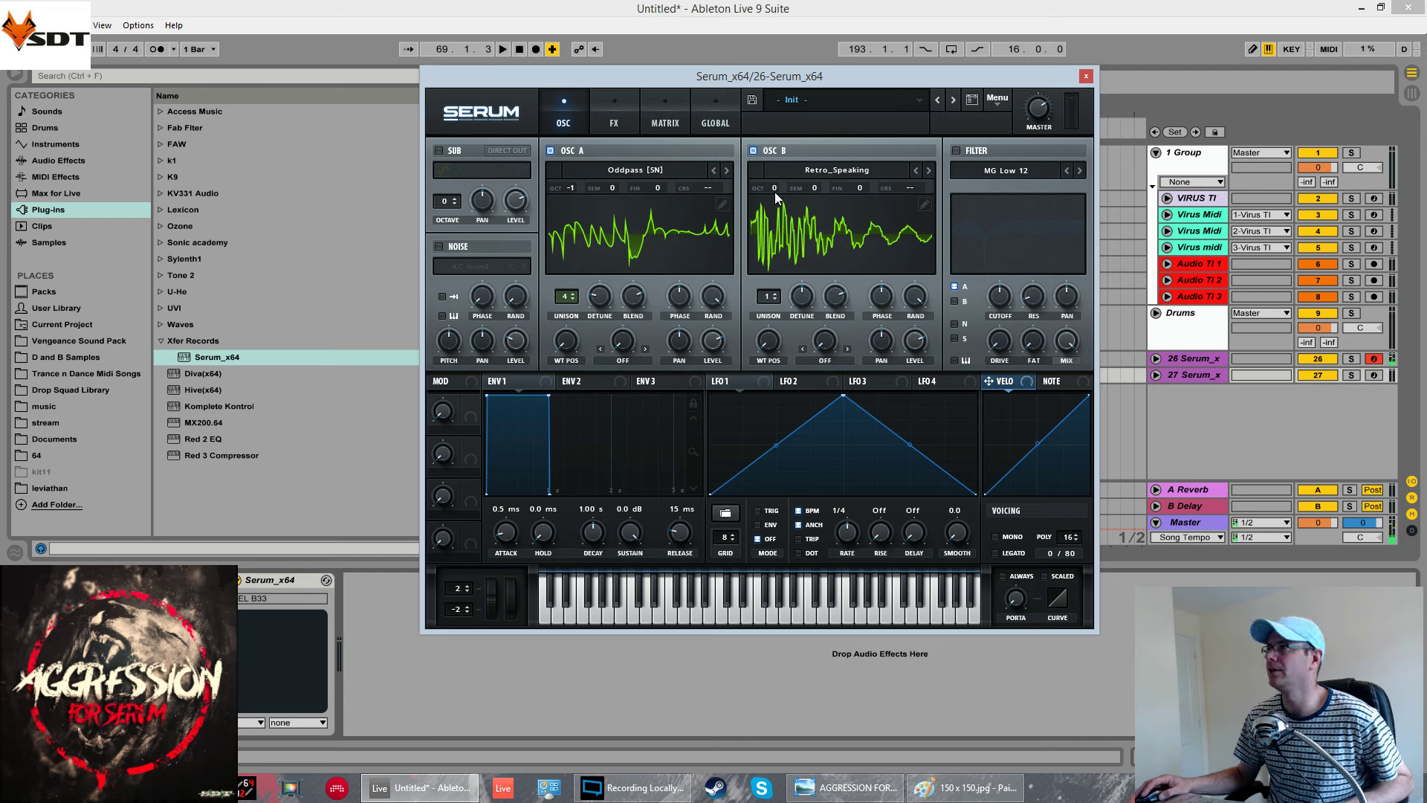
drag(774, 191, 769, 253)
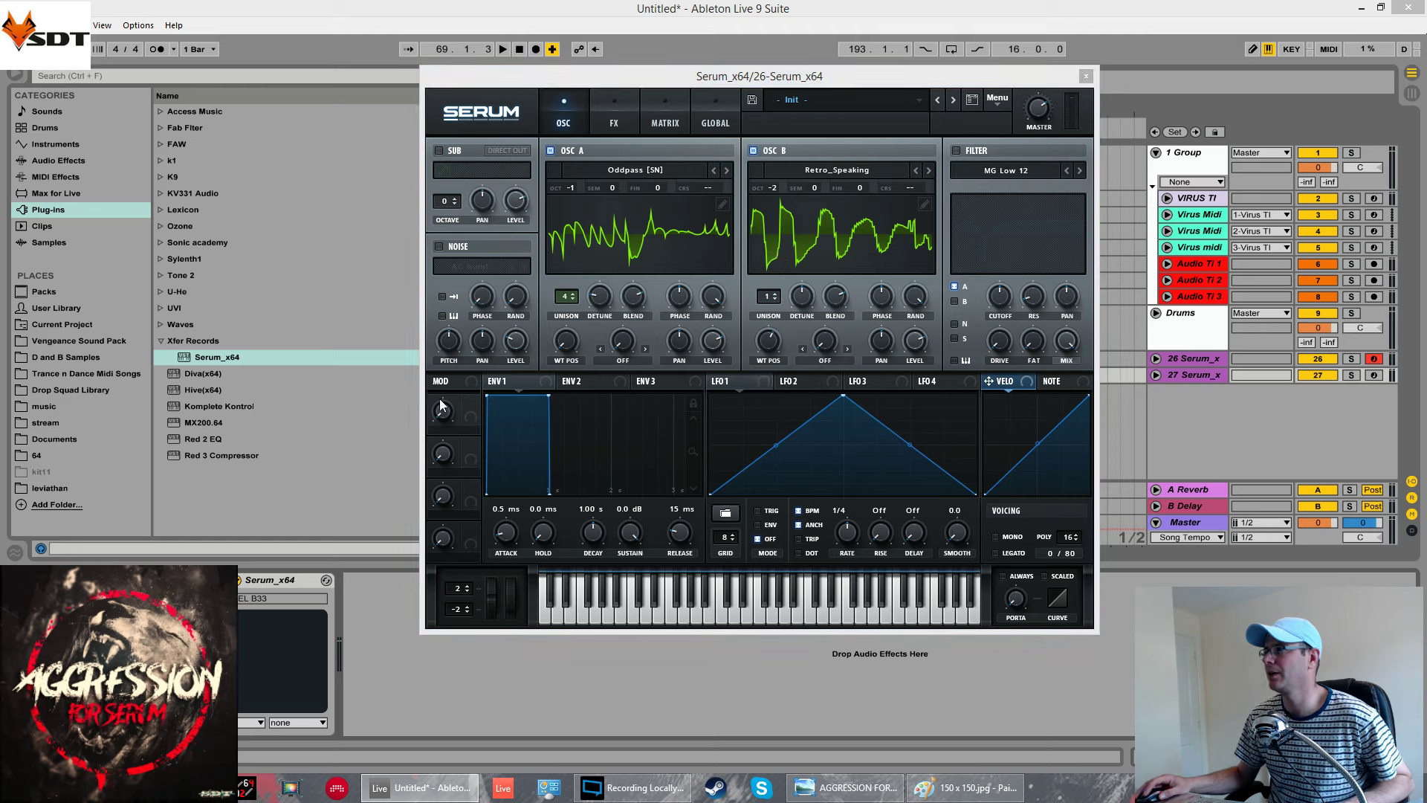
mouse_move(766, 344)
drag(766, 344, 766, 335)
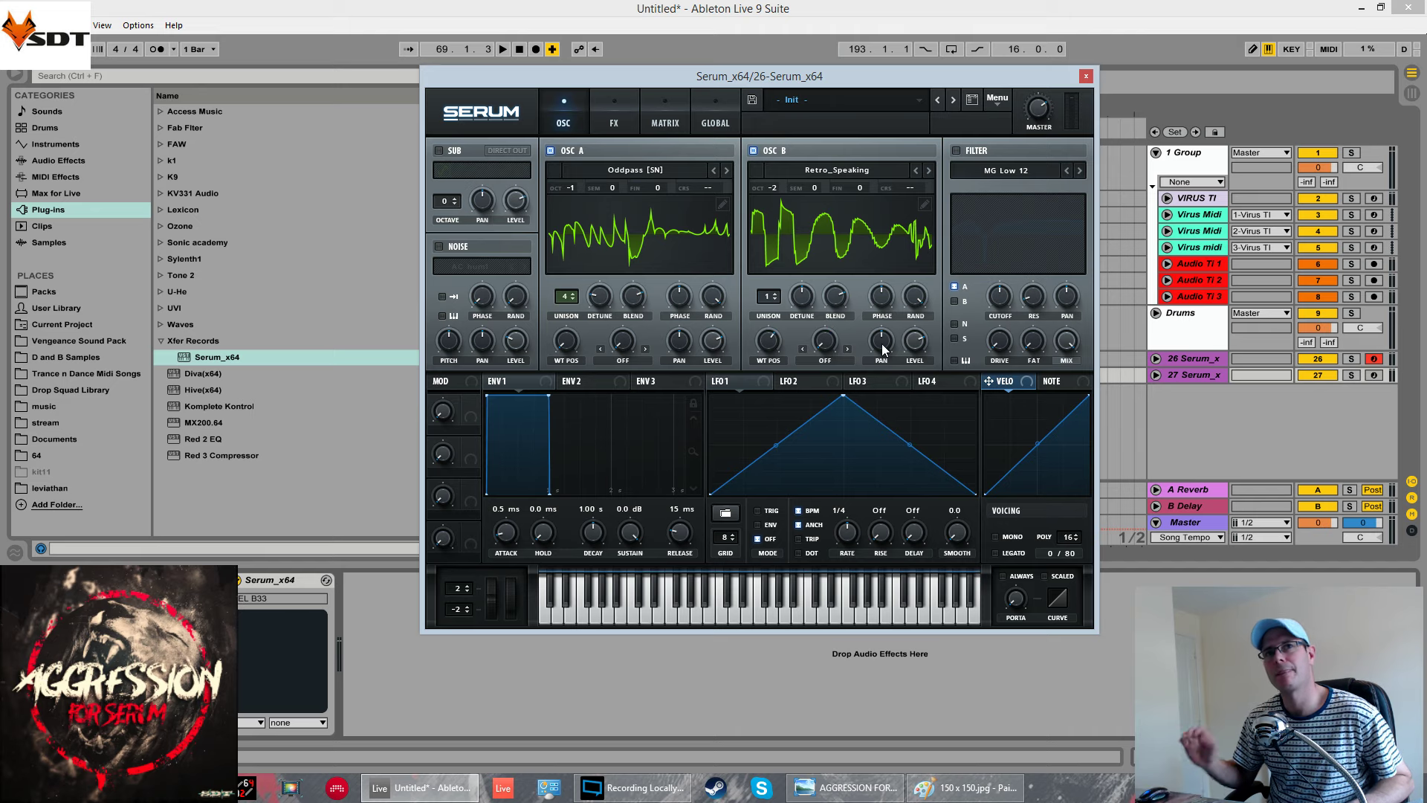
Enable the sine sub oscillator at octave -1 with Direct Out, and unfold and enlarge the 26 Serum track
click(439, 151)
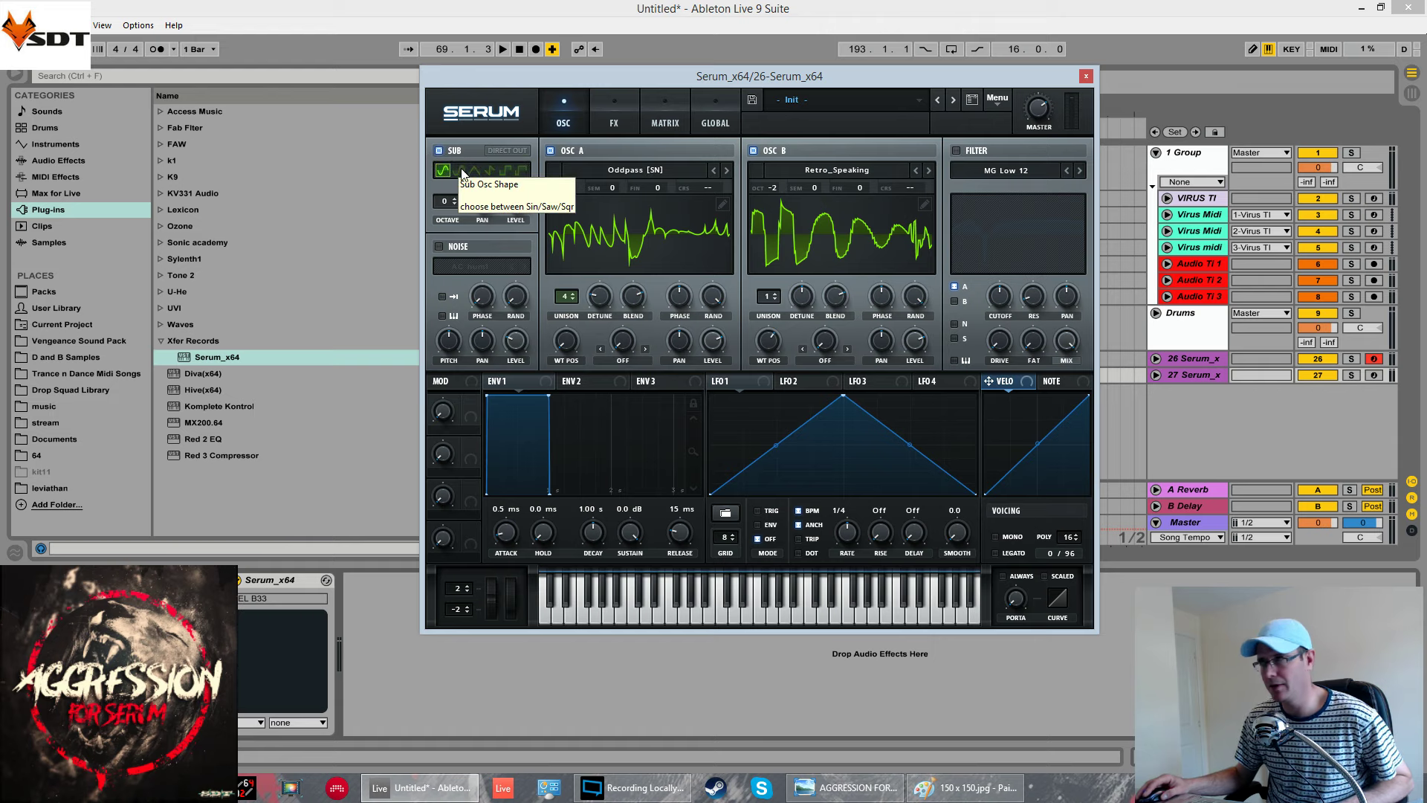
drag(453, 200, 461, 212)
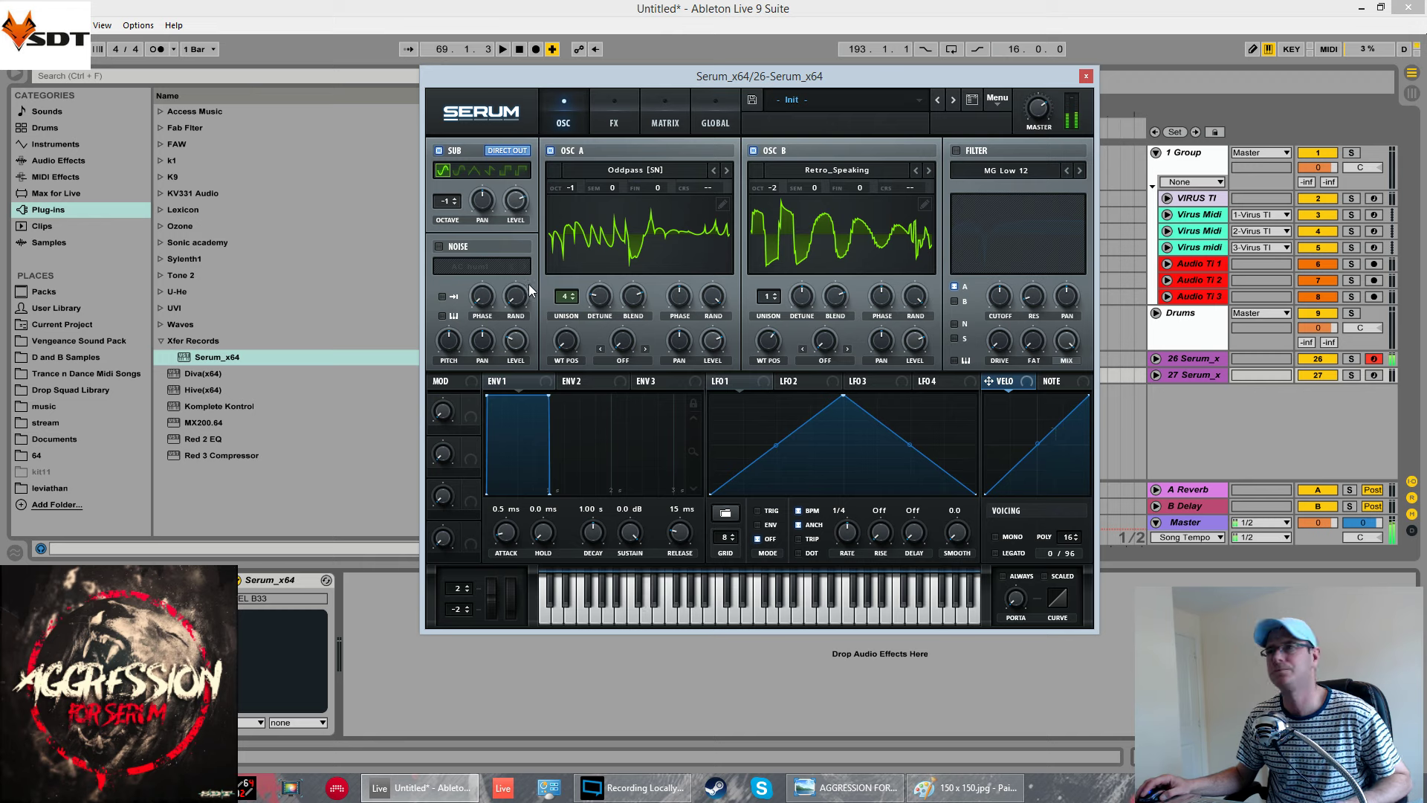
click(1154, 358)
drag(1281, 385, 1277, 498)
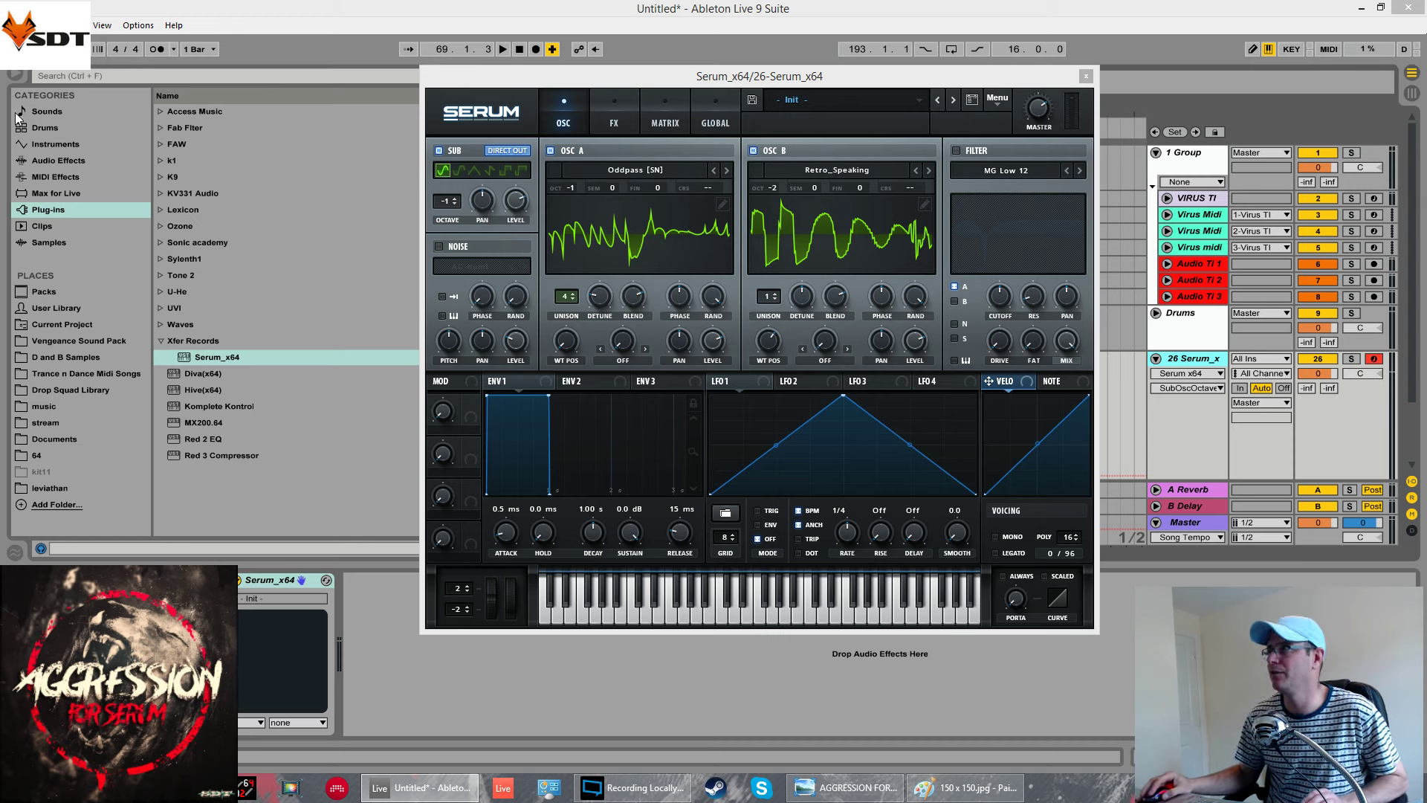
Enable the filter with the Phs 24+ type, lower its cutoff and route oscillator B through it
click(955, 150)
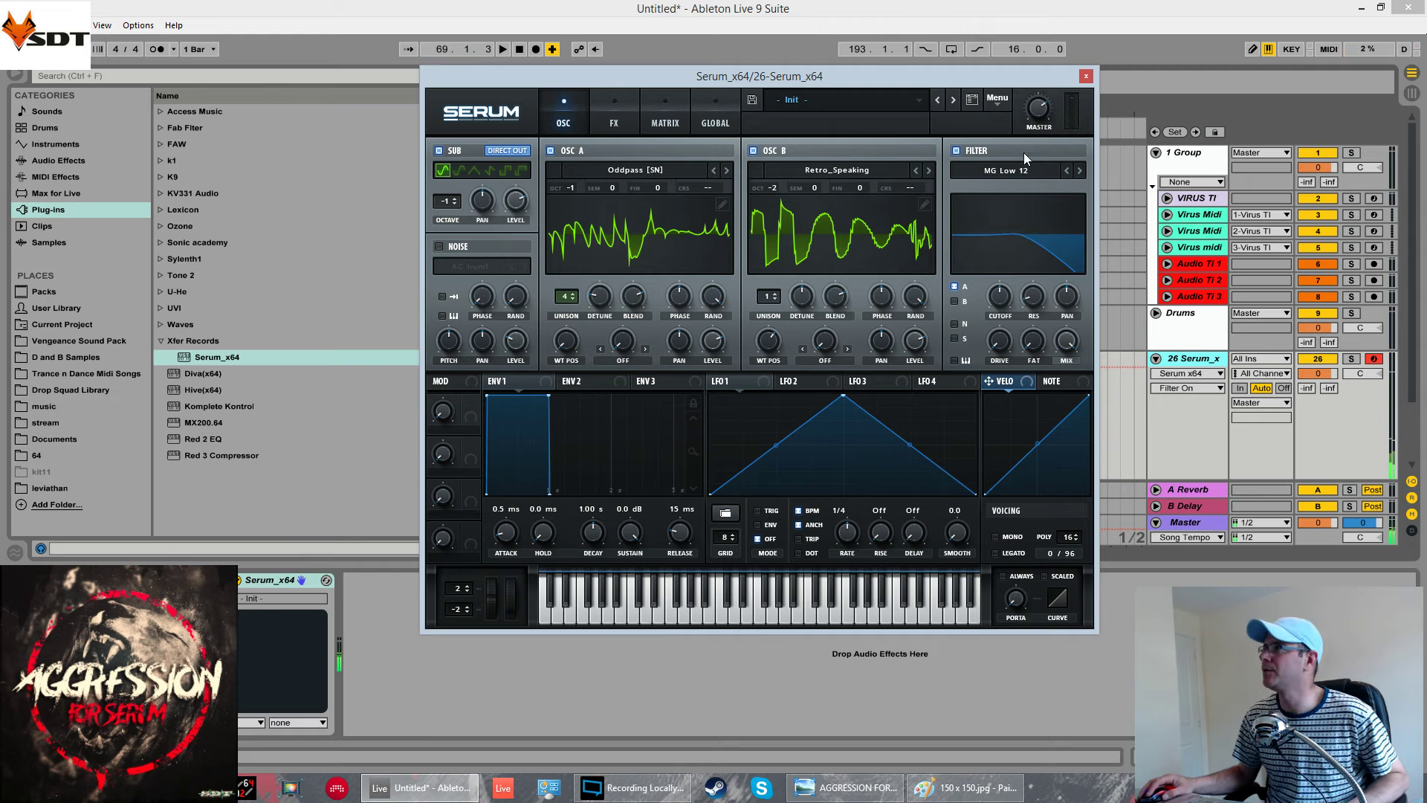
click(1038, 171)
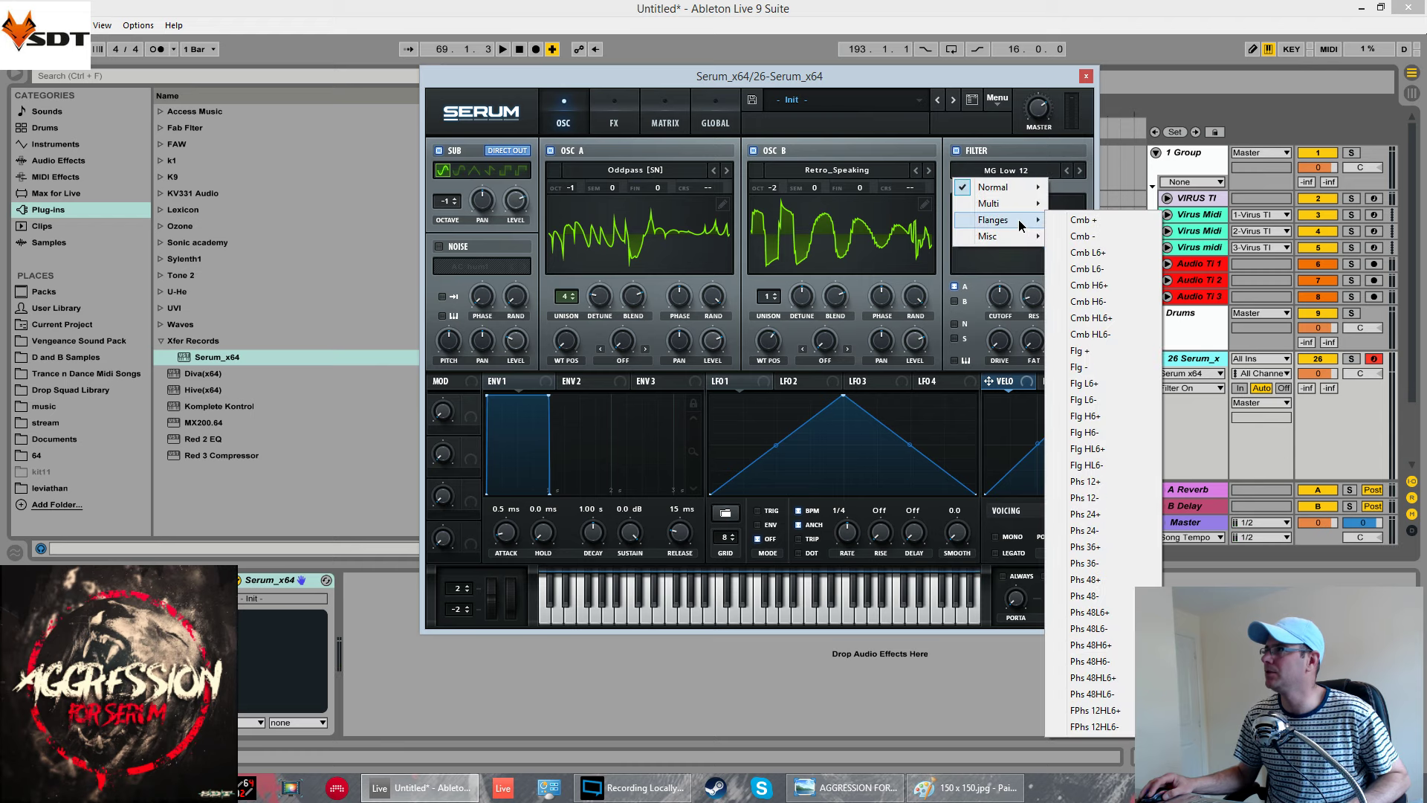
mouse_move(1033, 221)
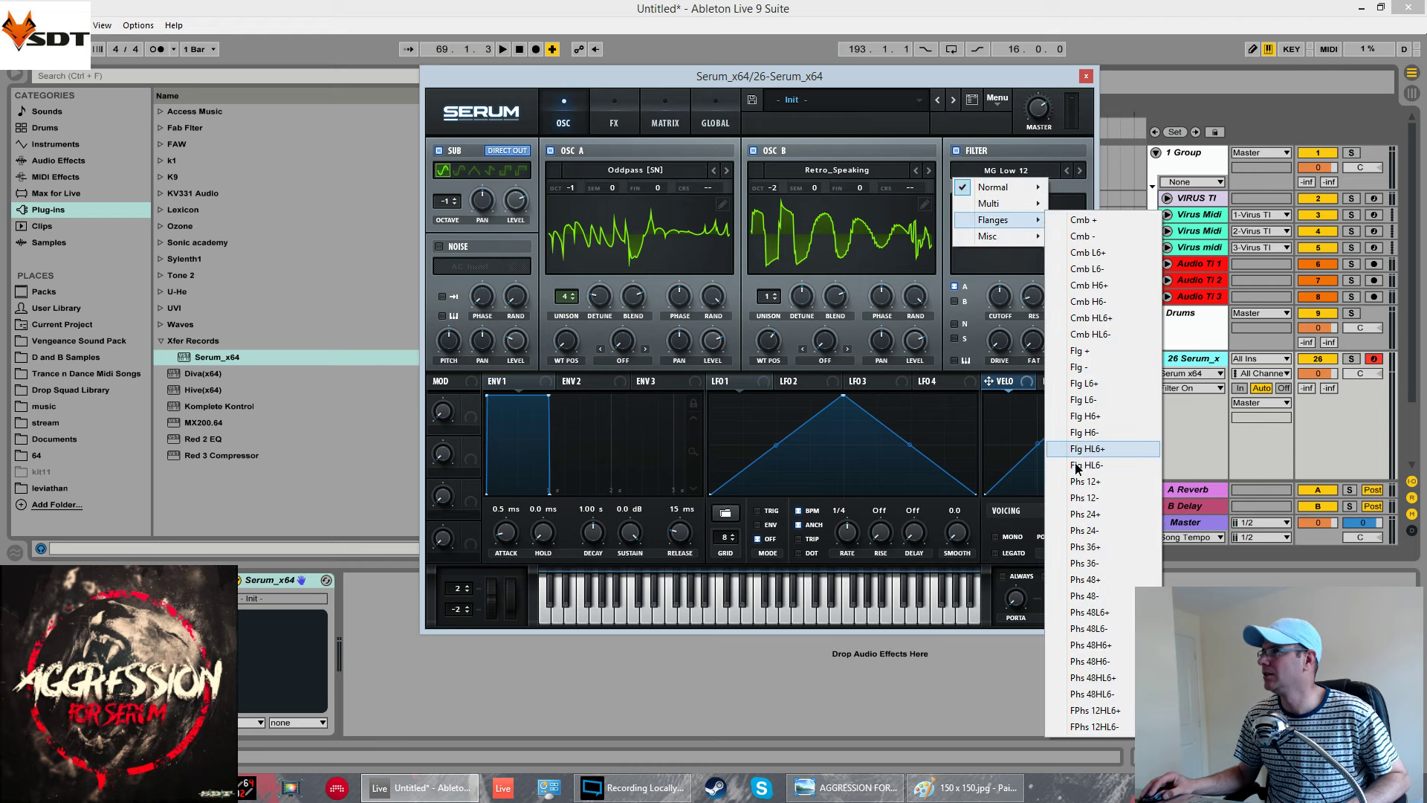
click(1078, 514)
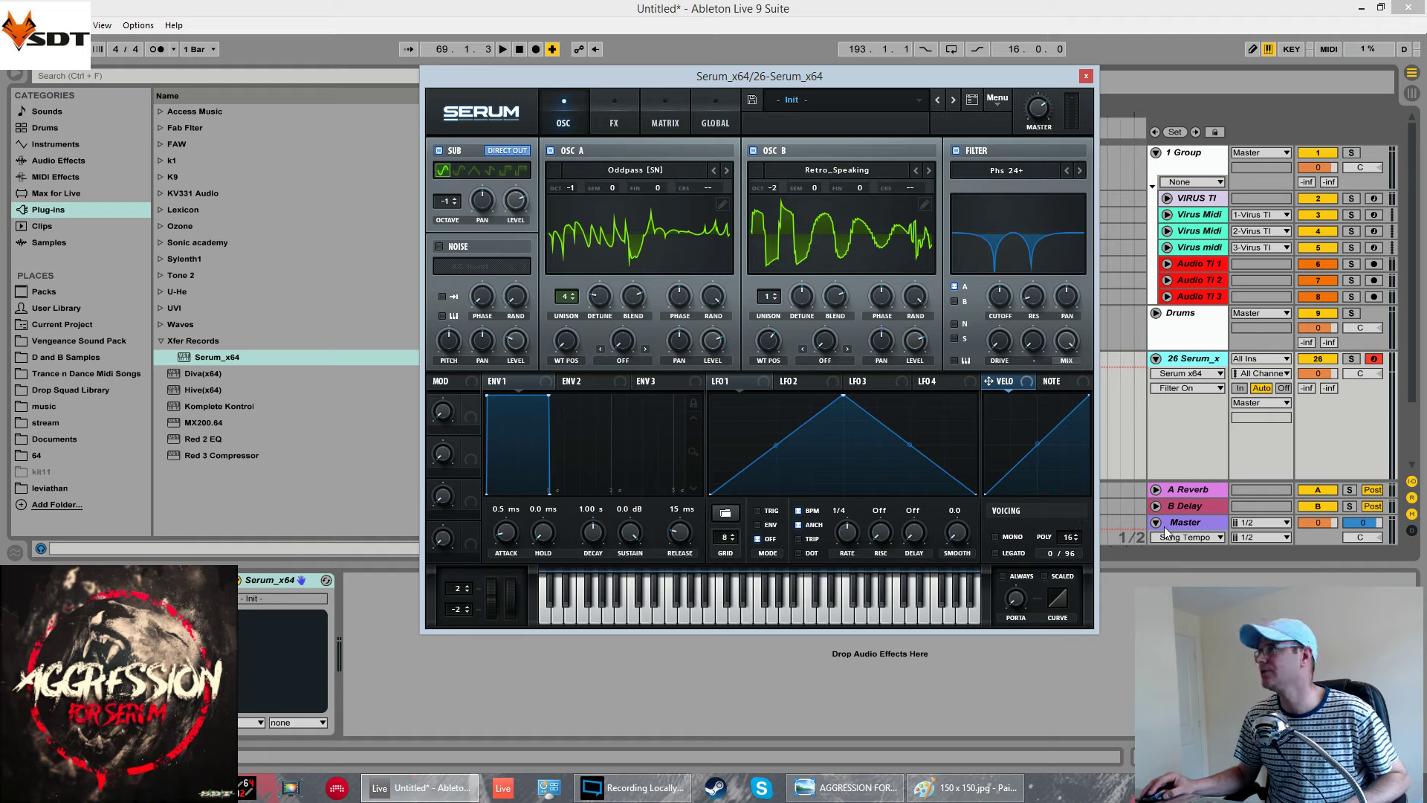
drag(985, 311, 1017, 286)
click(955, 301)
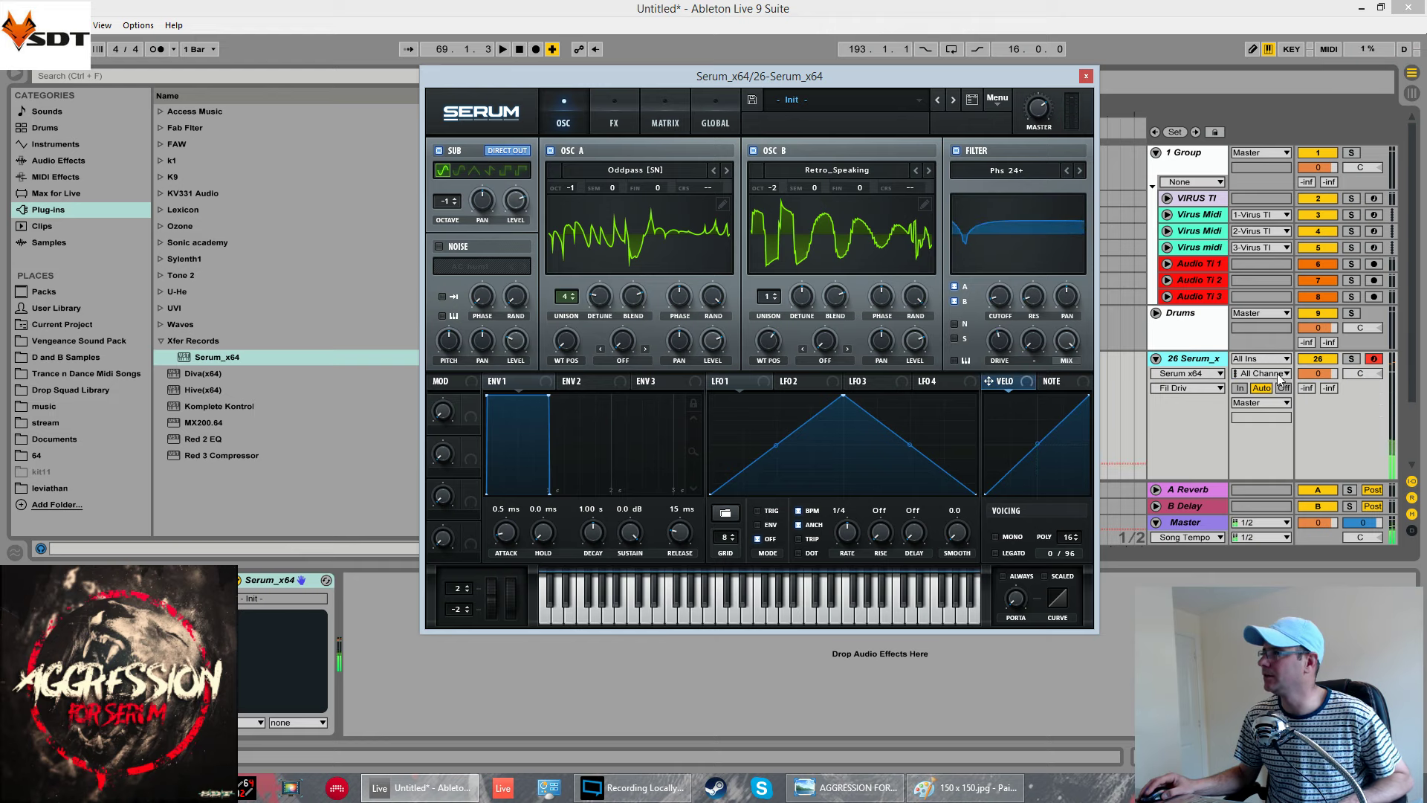
Lower Serum's master volume to about 45% and raise the 26 Serum track's volume to 1.3
click(1040, 117)
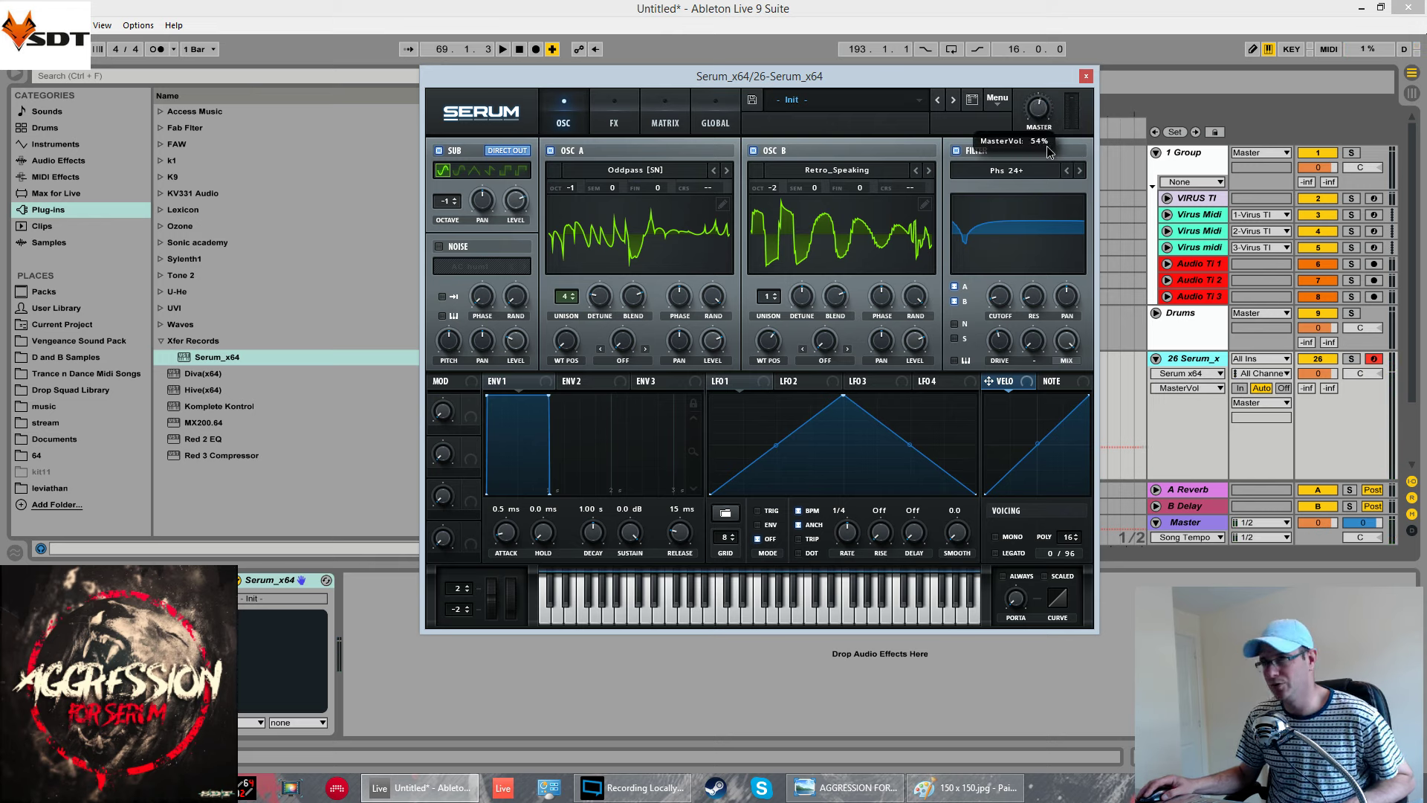
drag(1049, 152, 1044, 172)
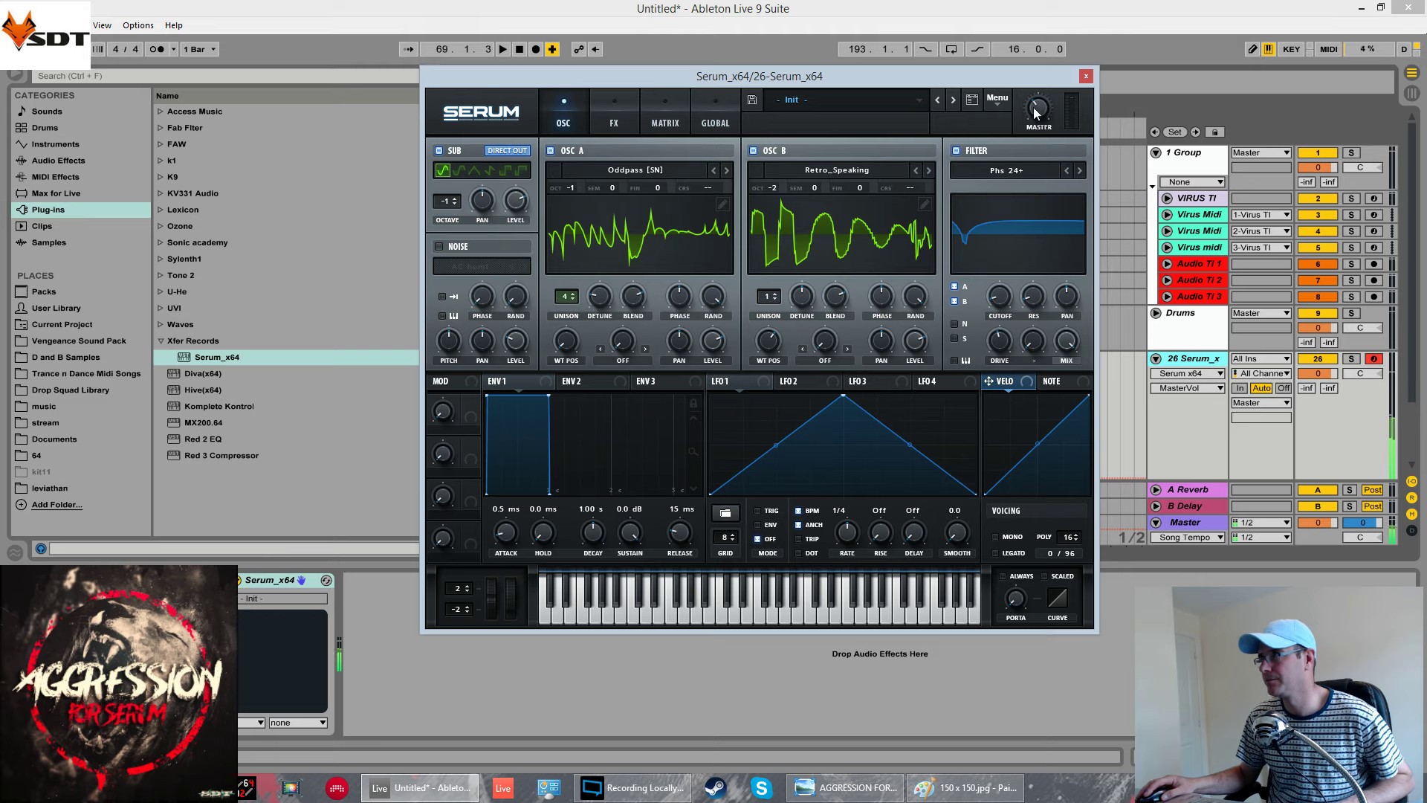
drag(1038, 112, 1041, 105)
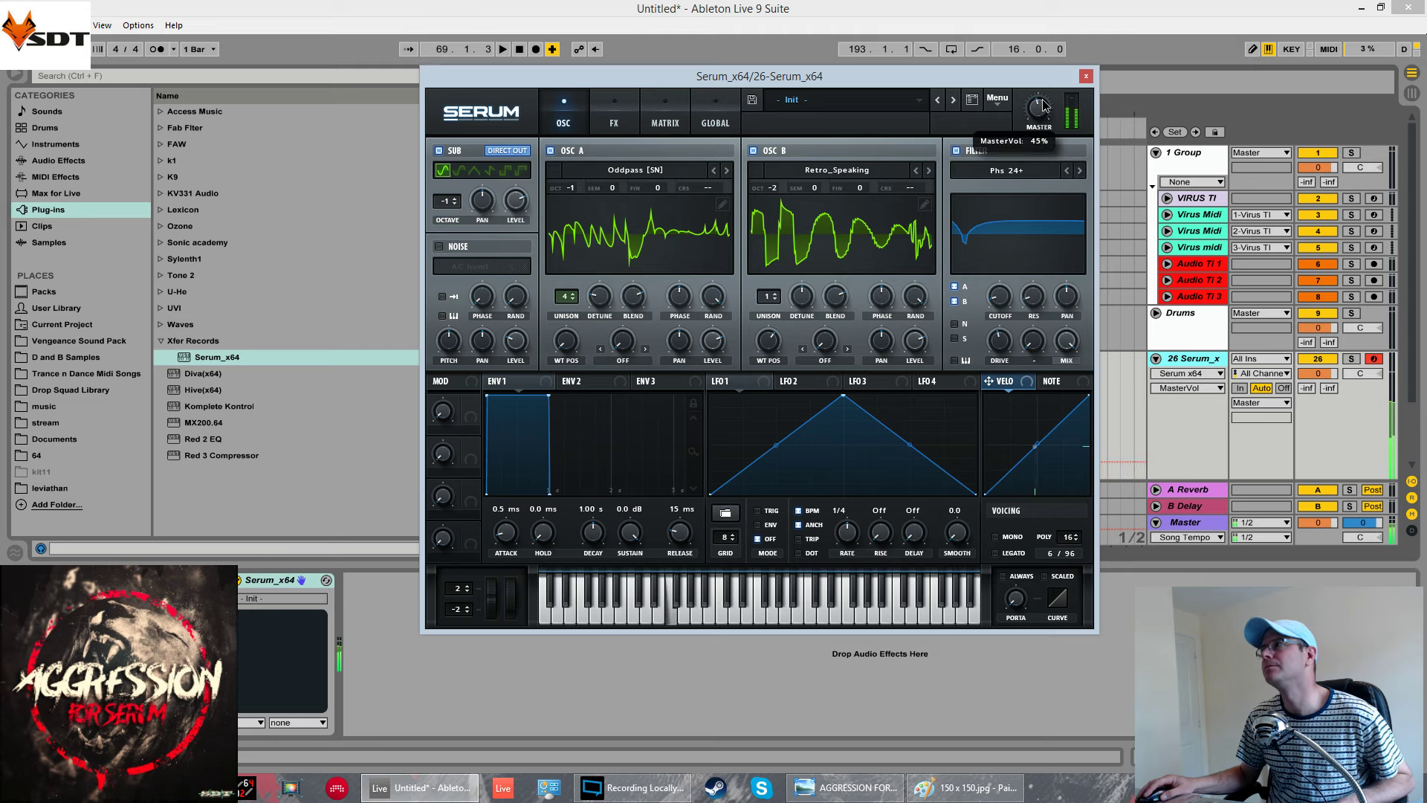
drag(1318, 373, 1317, 369)
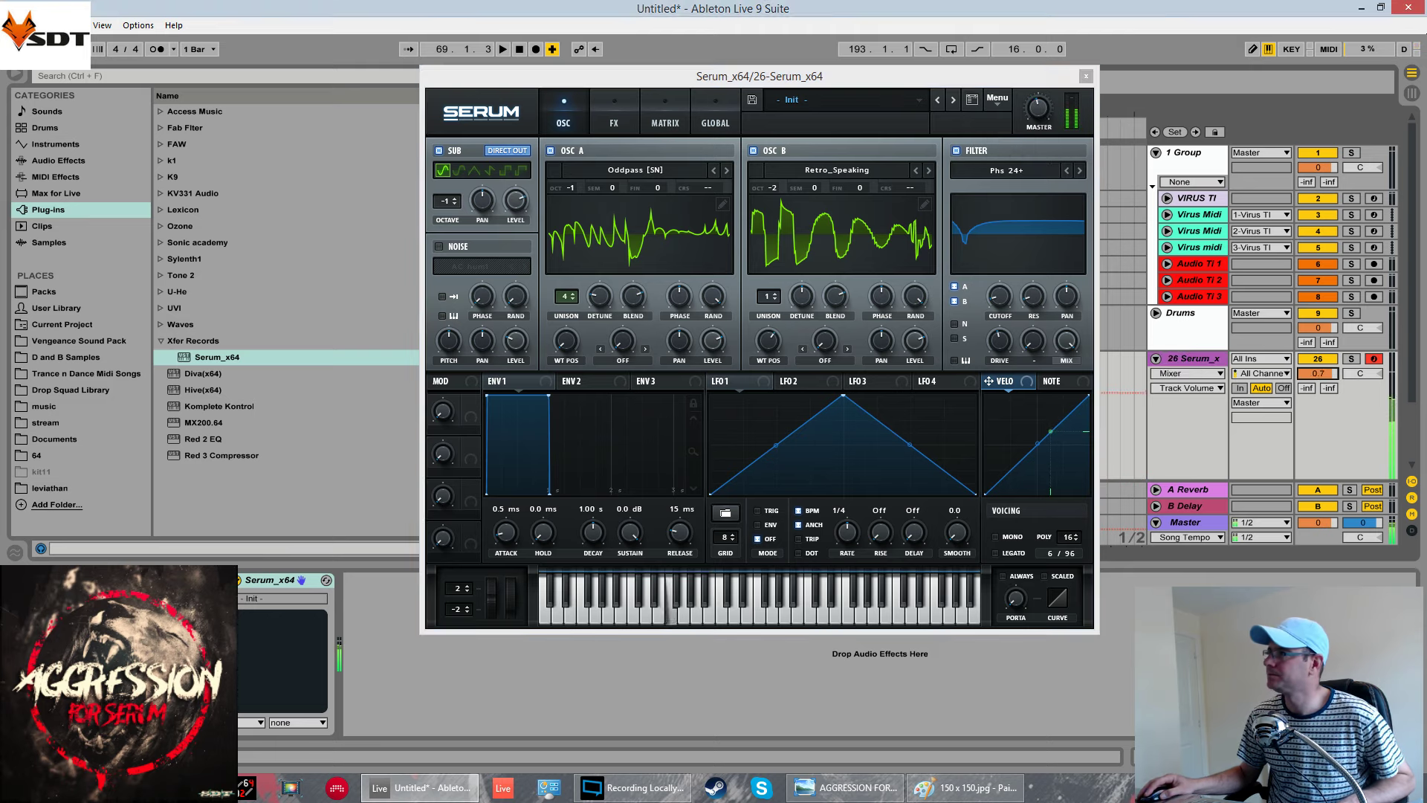
Sweep the Phs 24+ filter's cutoff and adjust its resonance, settling on a low cutoff
drag(994, 309, 1041, 292)
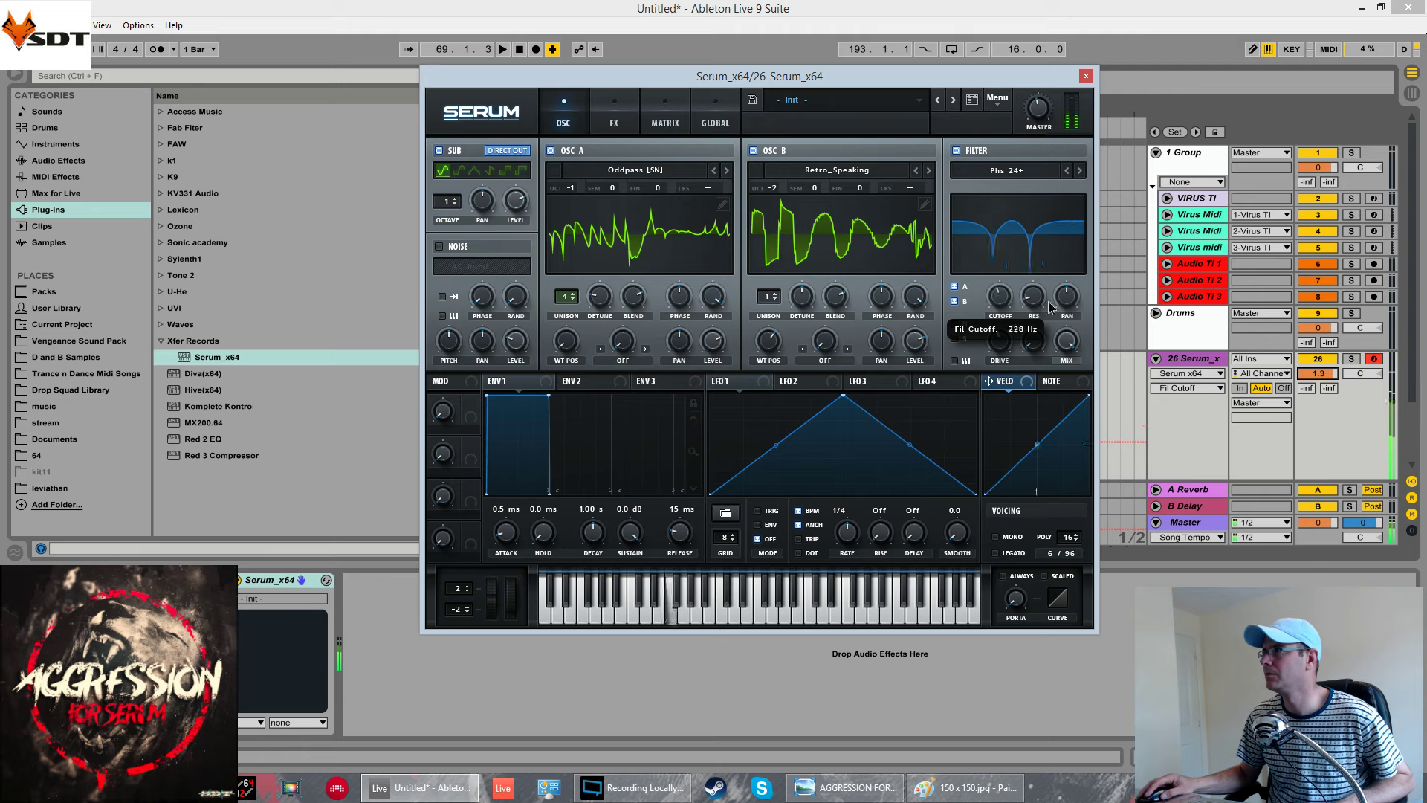
drag(1048, 302, 1036, 343)
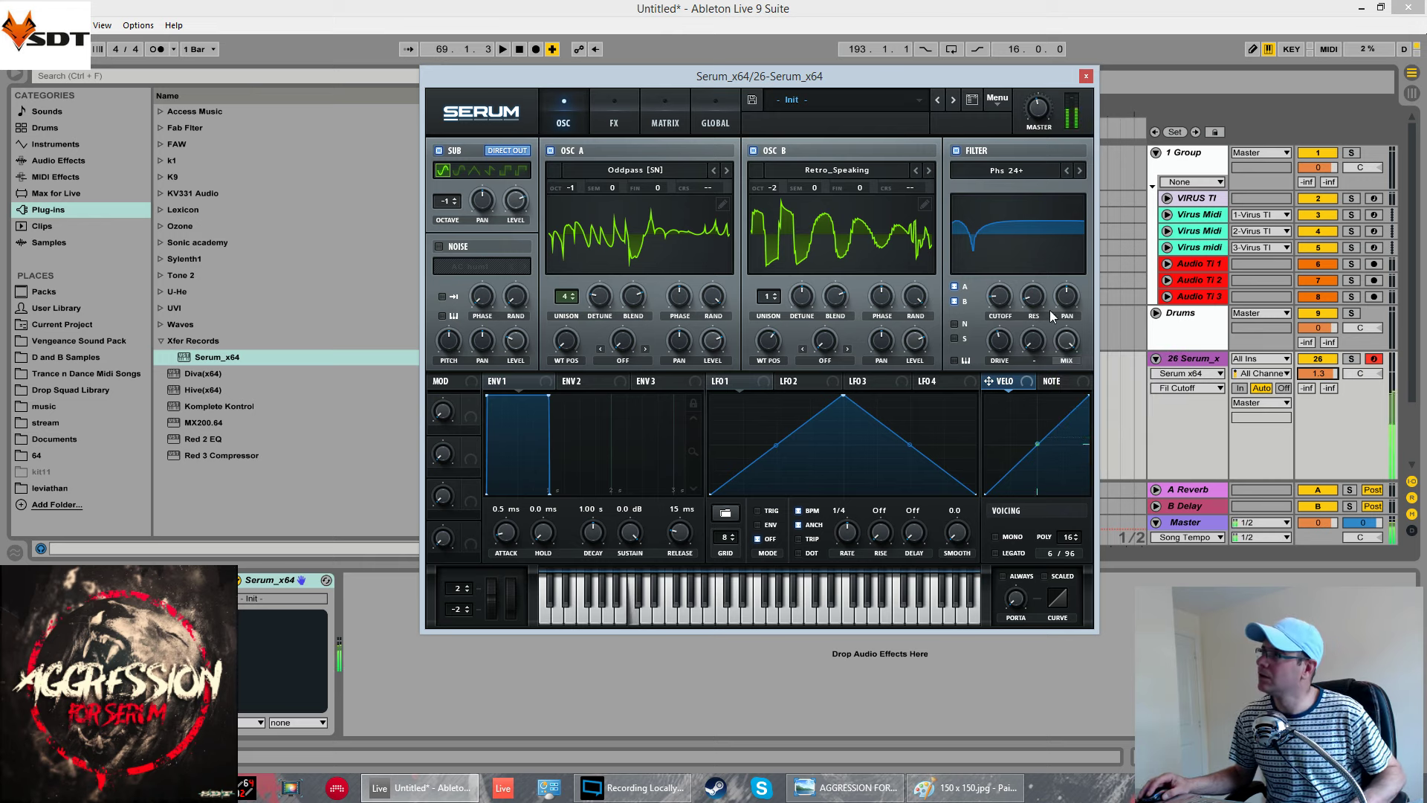
drag(1001, 299, 1041, 297)
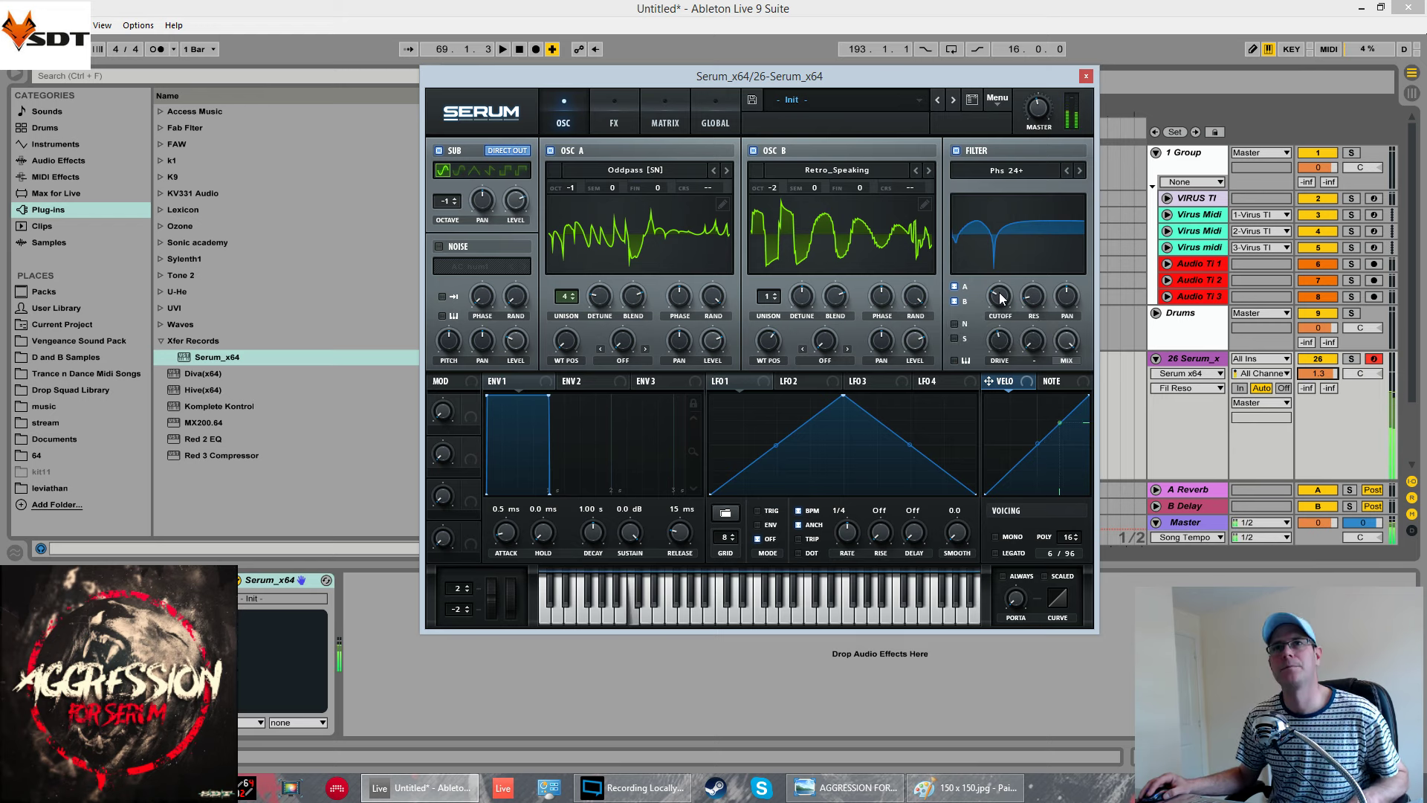
drag(999, 297, 1002, 301)
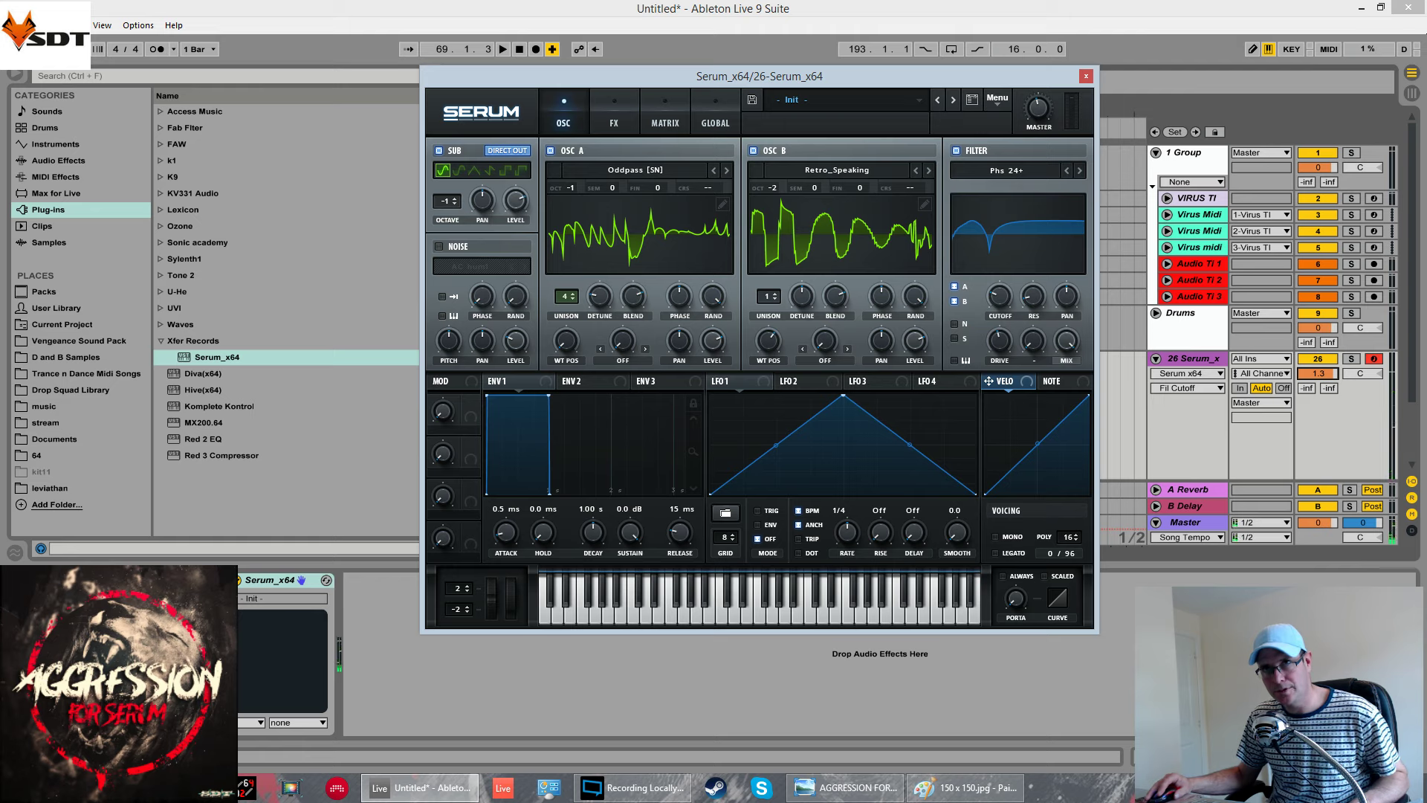
drag(1010, 288, 1009, 296)
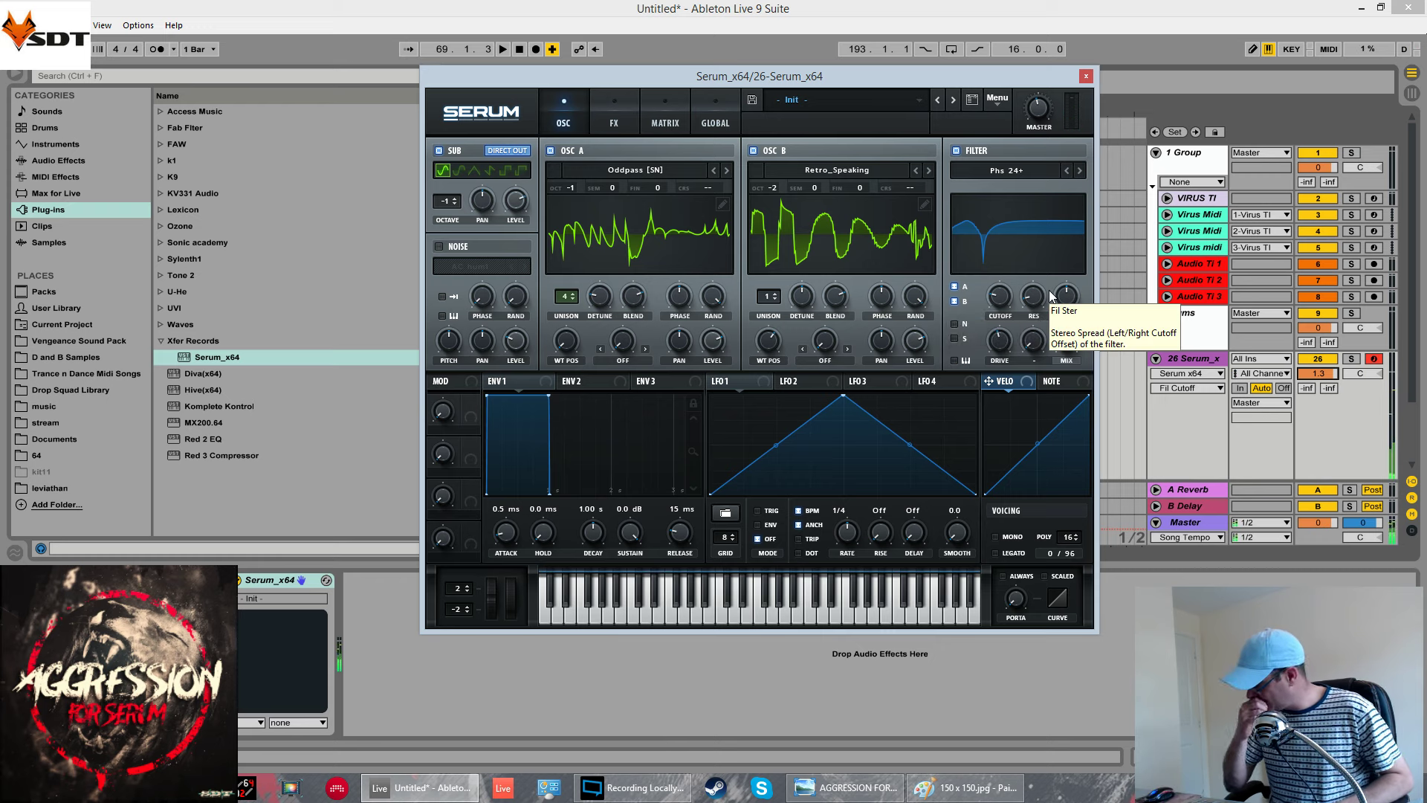
Set LFO 2 to Trig mode at a 1/2 rate and use it to modulate the filter's pan, adjusting the modulation depth
click(793, 380)
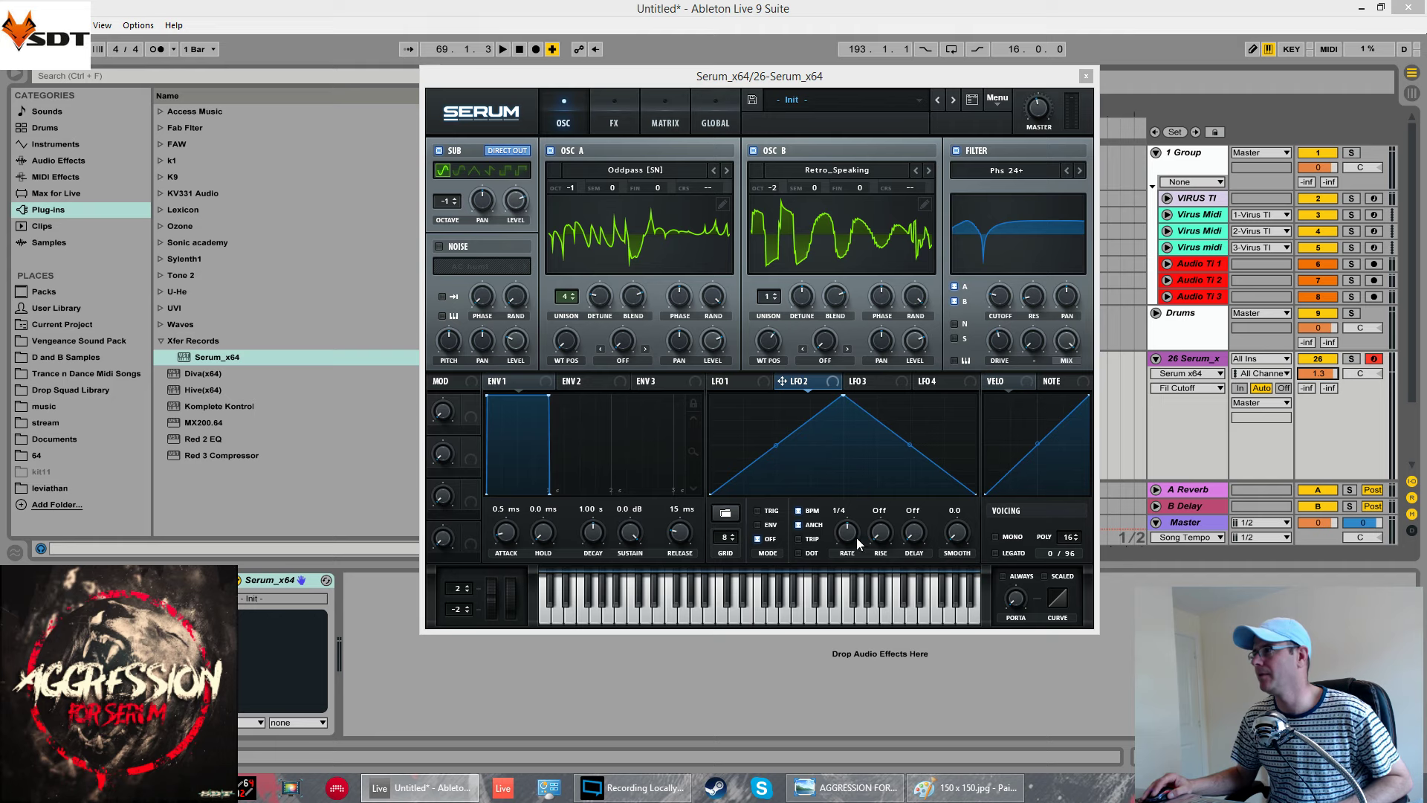
drag(853, 539, 856, 550)
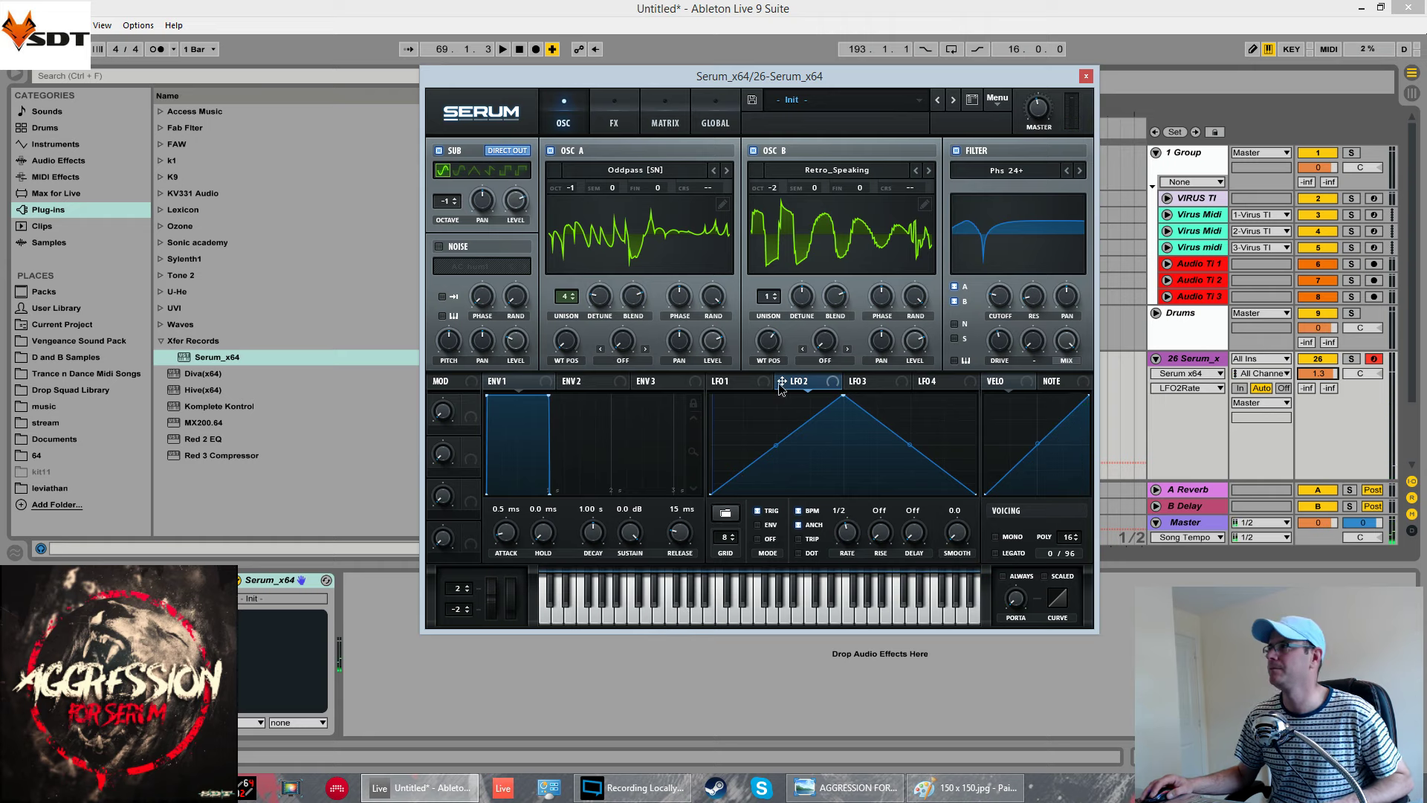
drag(781, 385, 1067, 296)
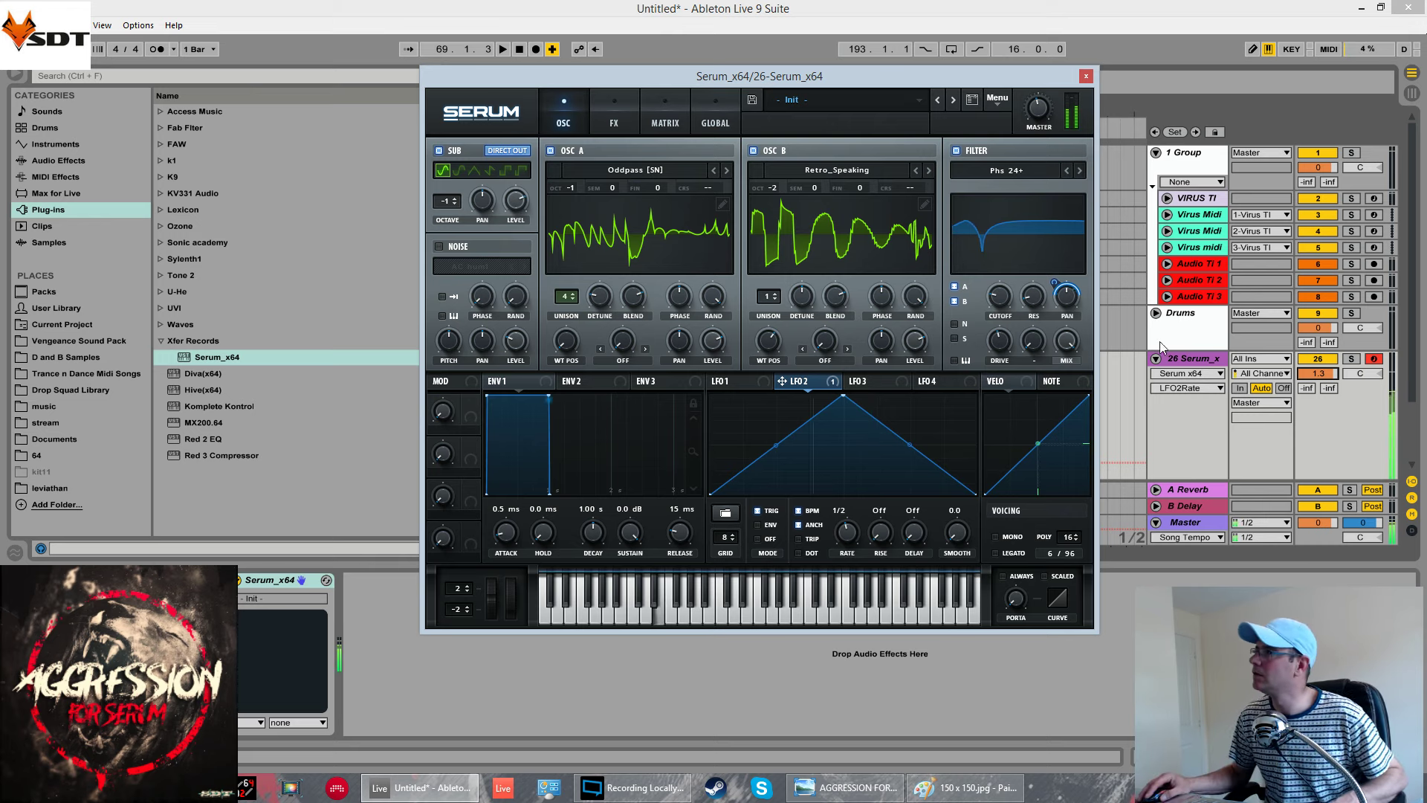
drag(1065, 237, 1065, 295)
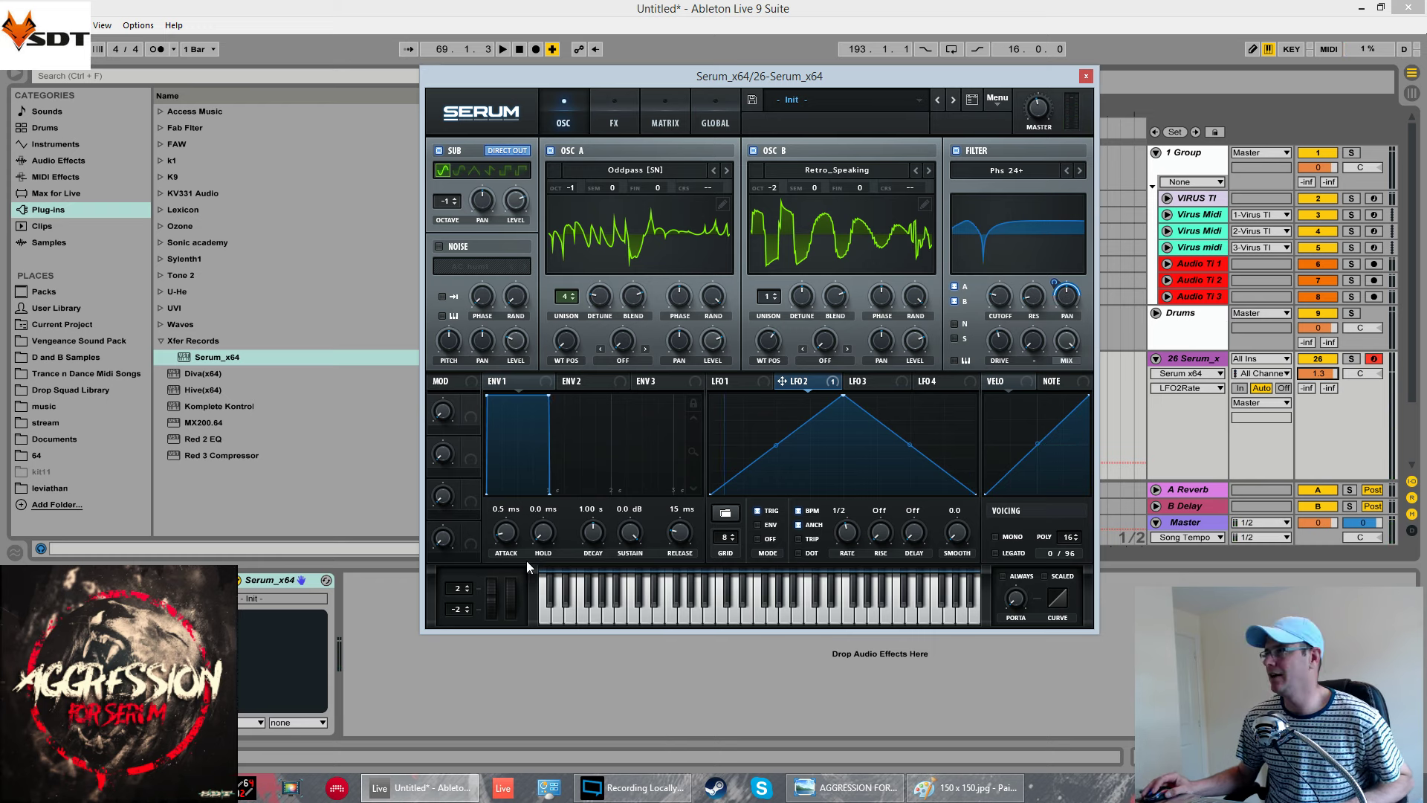
Set LFO 1 to a 1/2 rate and shape a rounded hump across the first half of its curve
click(768, 384)
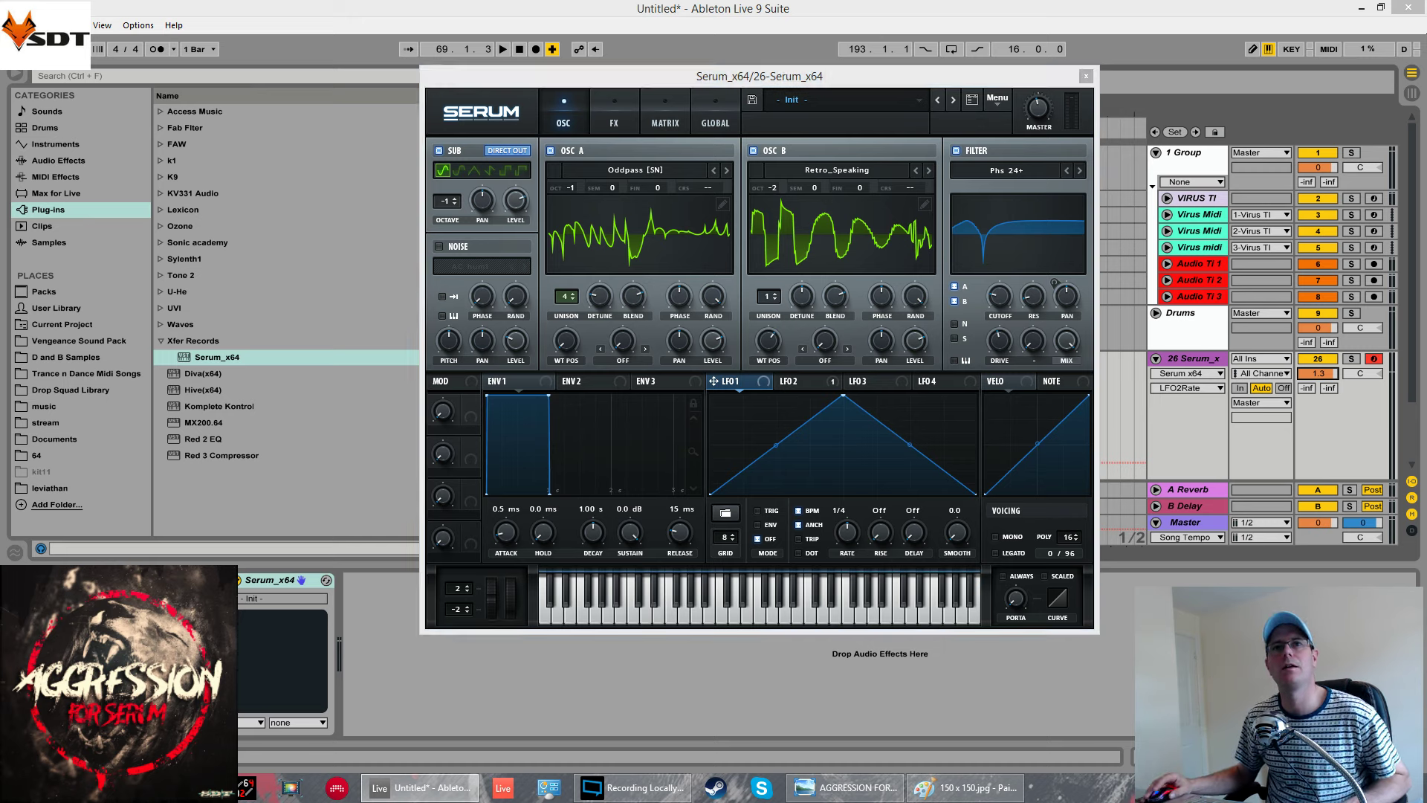
drag(843, 411, 775, 402)
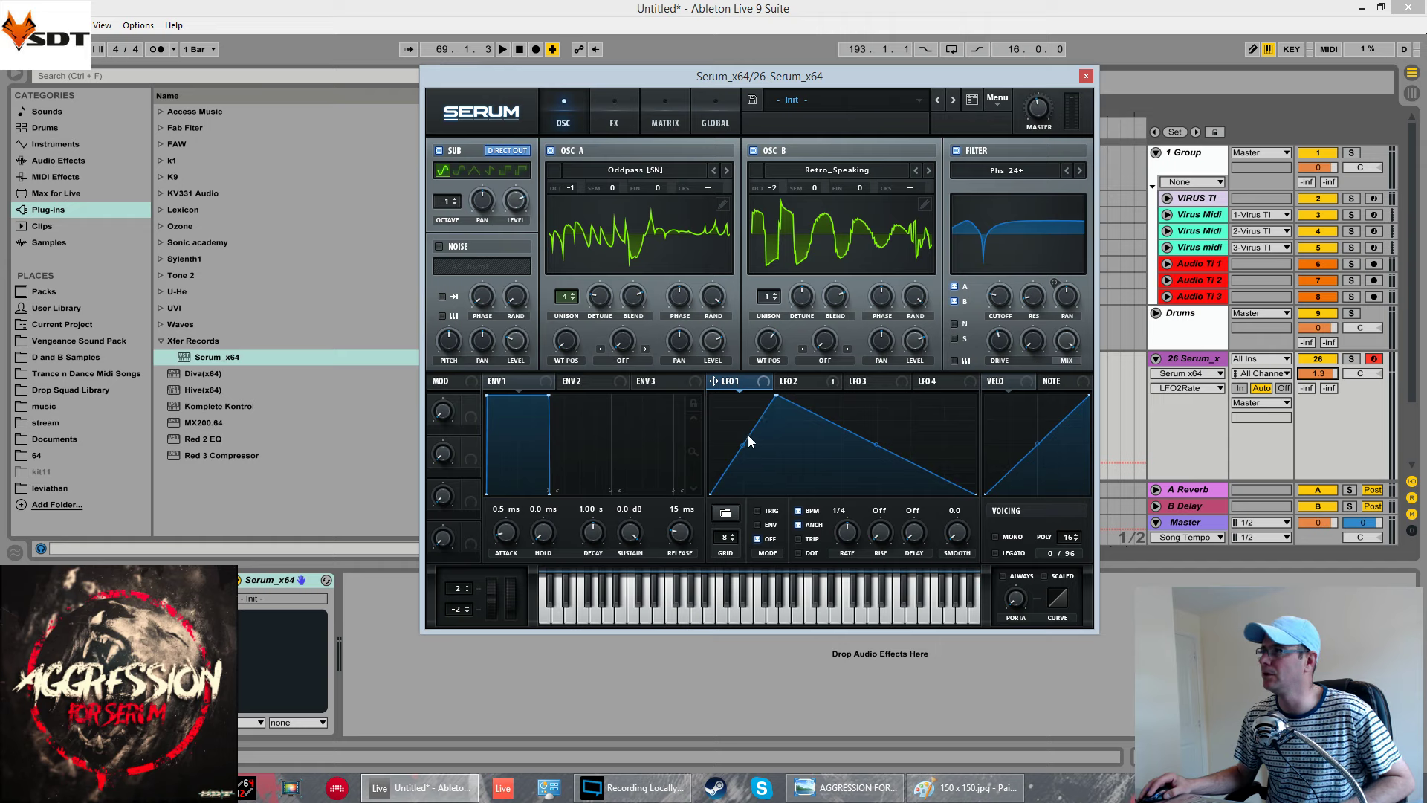
drag(846, 532, 847, 554)
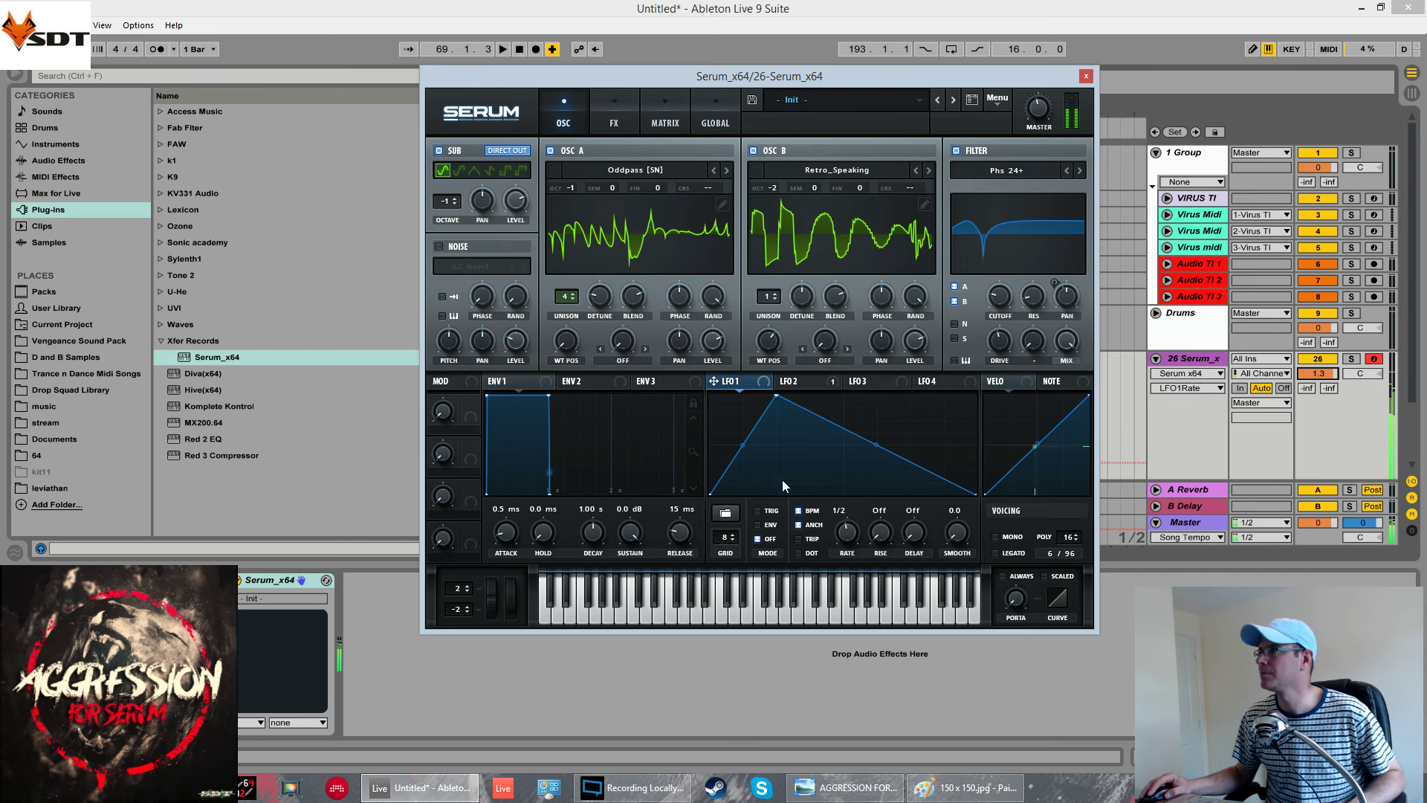
drag(745, 442, 743, 406)
double_click(835, 423)
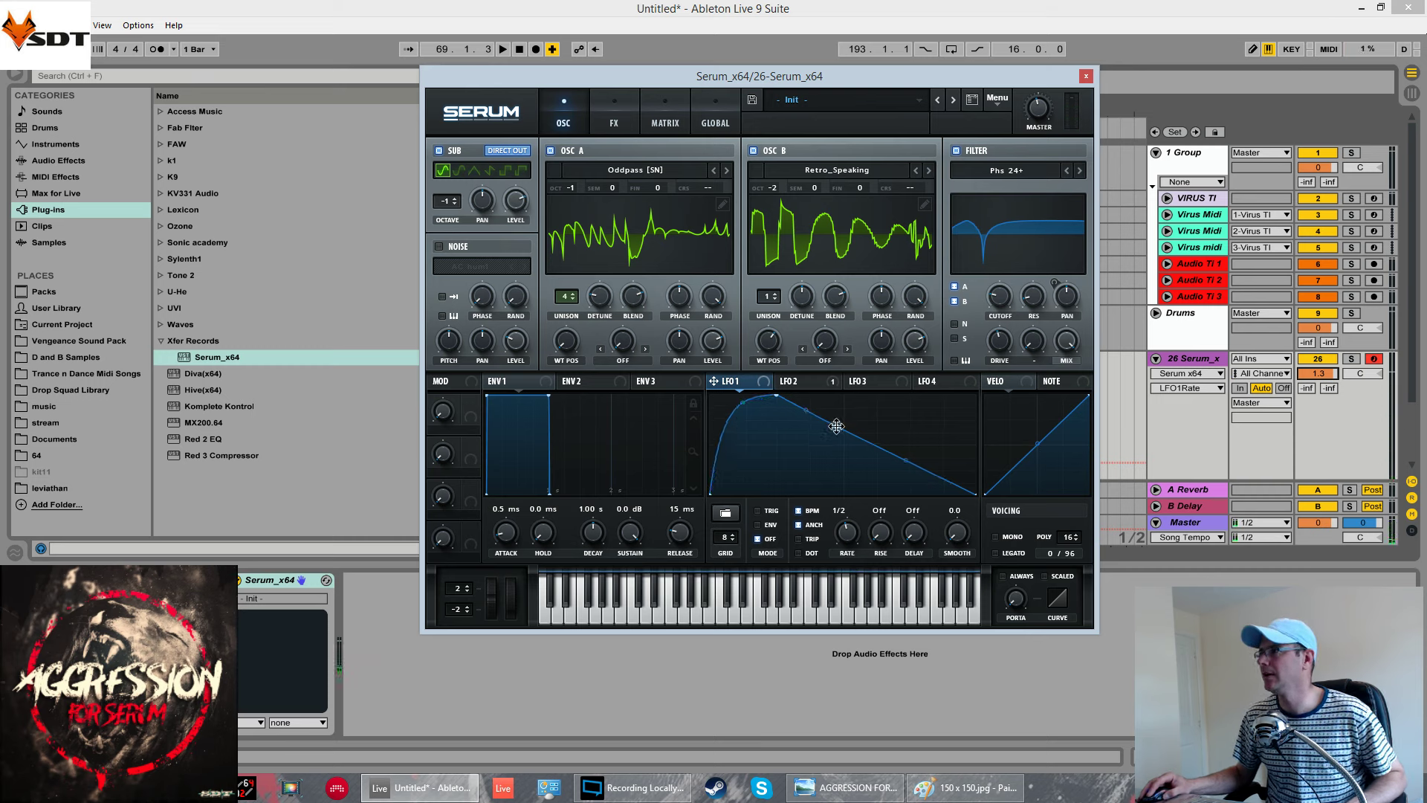
drag(835, 423, 842, 505)
drag(811, 446, 820, 420)
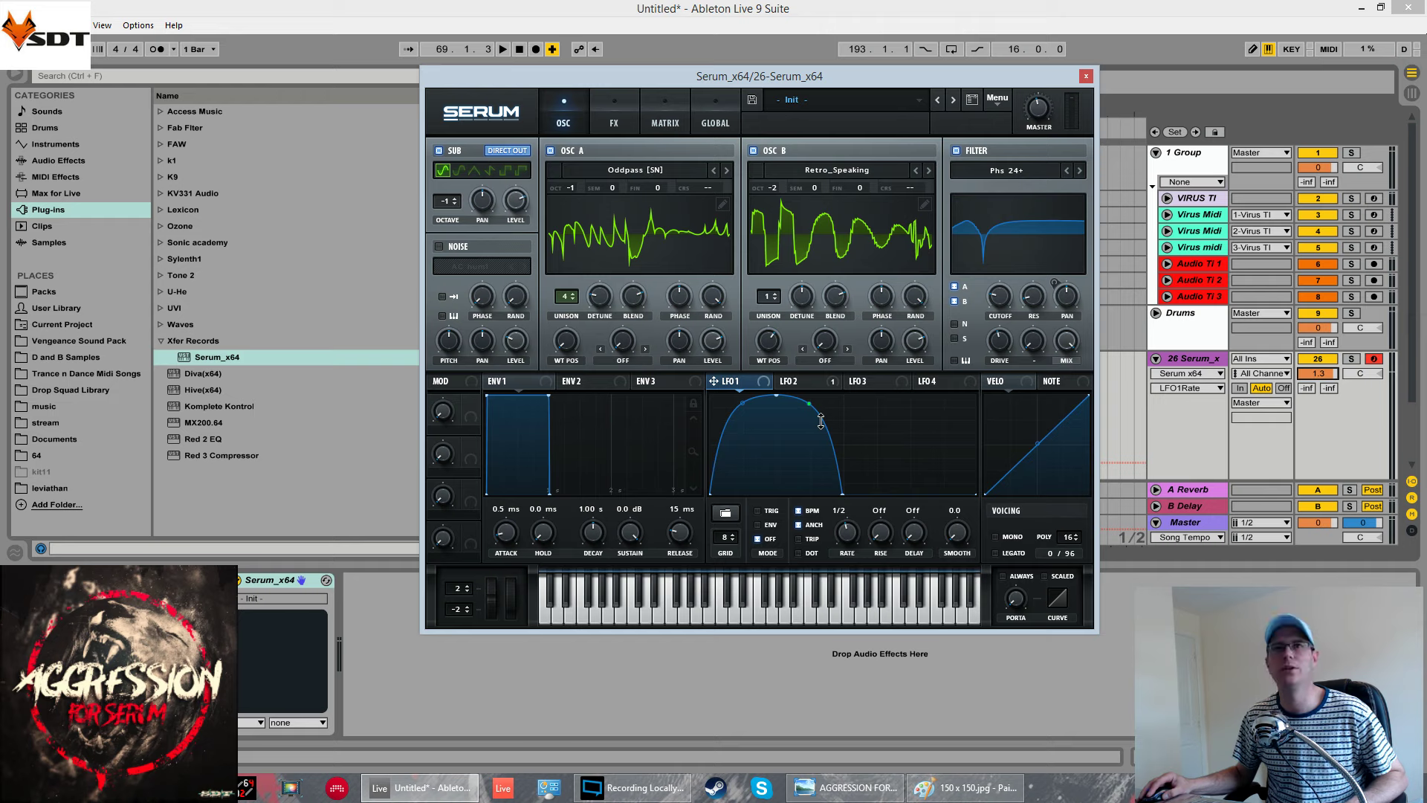
Add two sharp peaks to the second half of LFO 1's curve and bend their slopes inward
double_click(897, 493)
drag(897, 494, 941, 396)
double_click(914, 435)
double_click(929, 493)
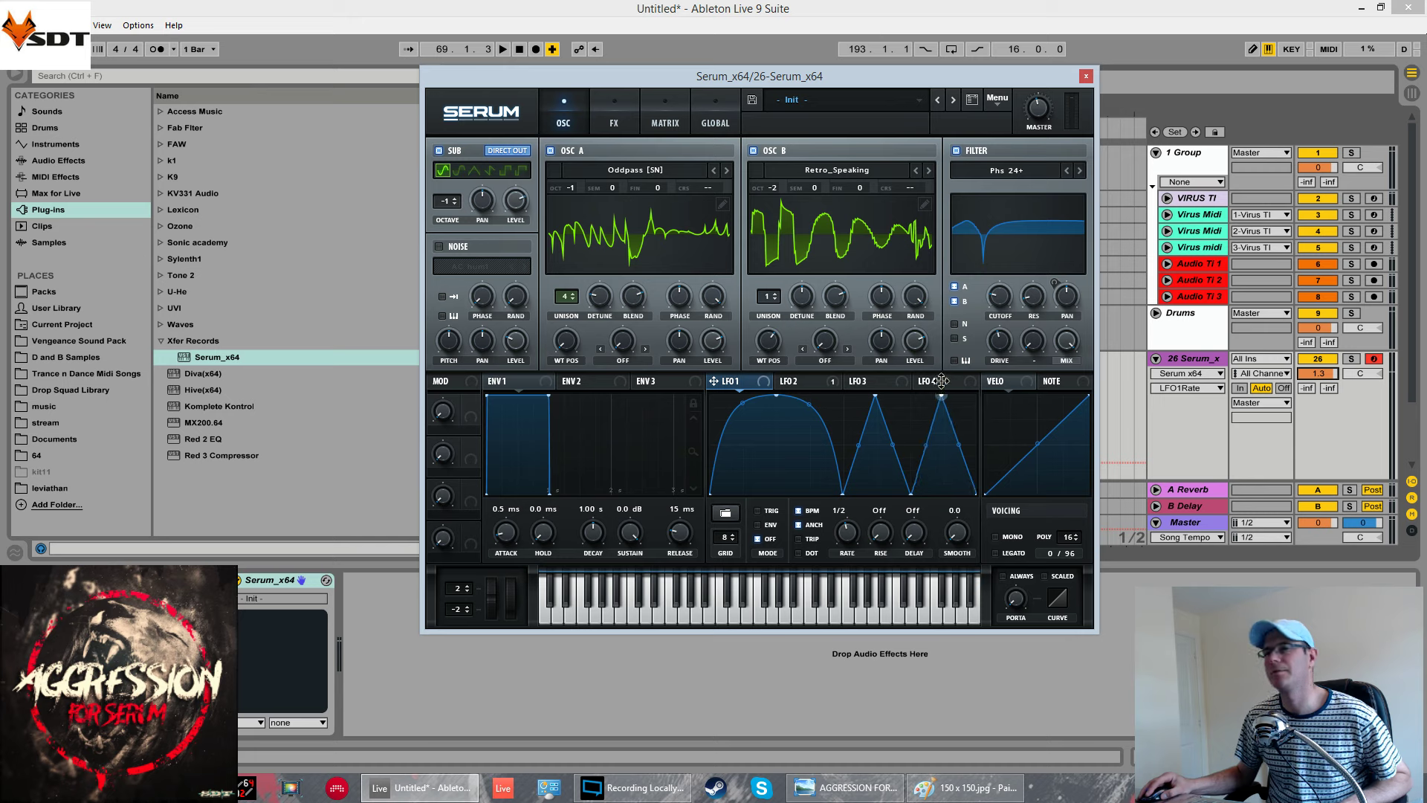
drag(859, 446, 859, 491)
drag(926, 450, 932, 473)
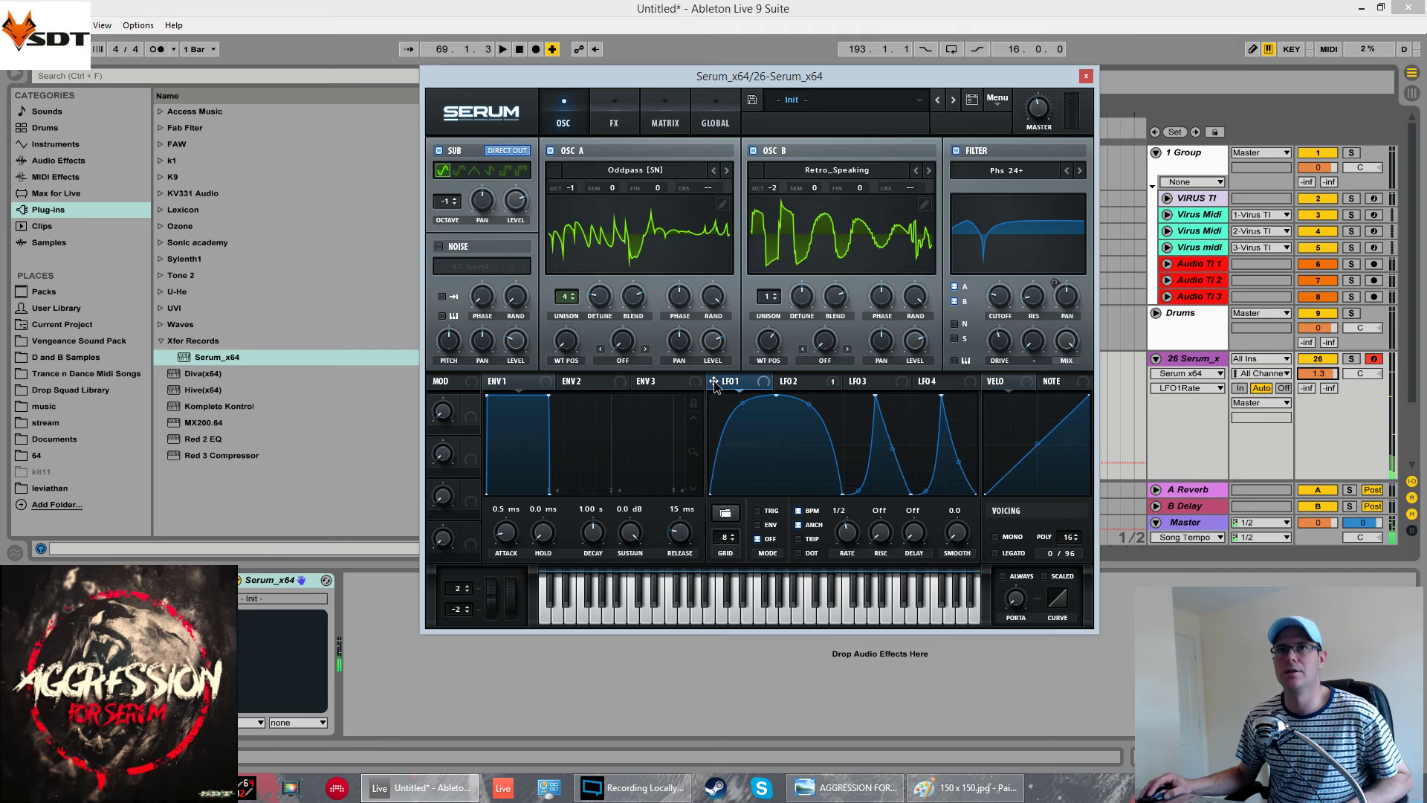
Modulate the filter cutoff with LFO 1, switch LFO 1 to Env mode and adjust the modulation depth
drag(715, 385, 999, 297)
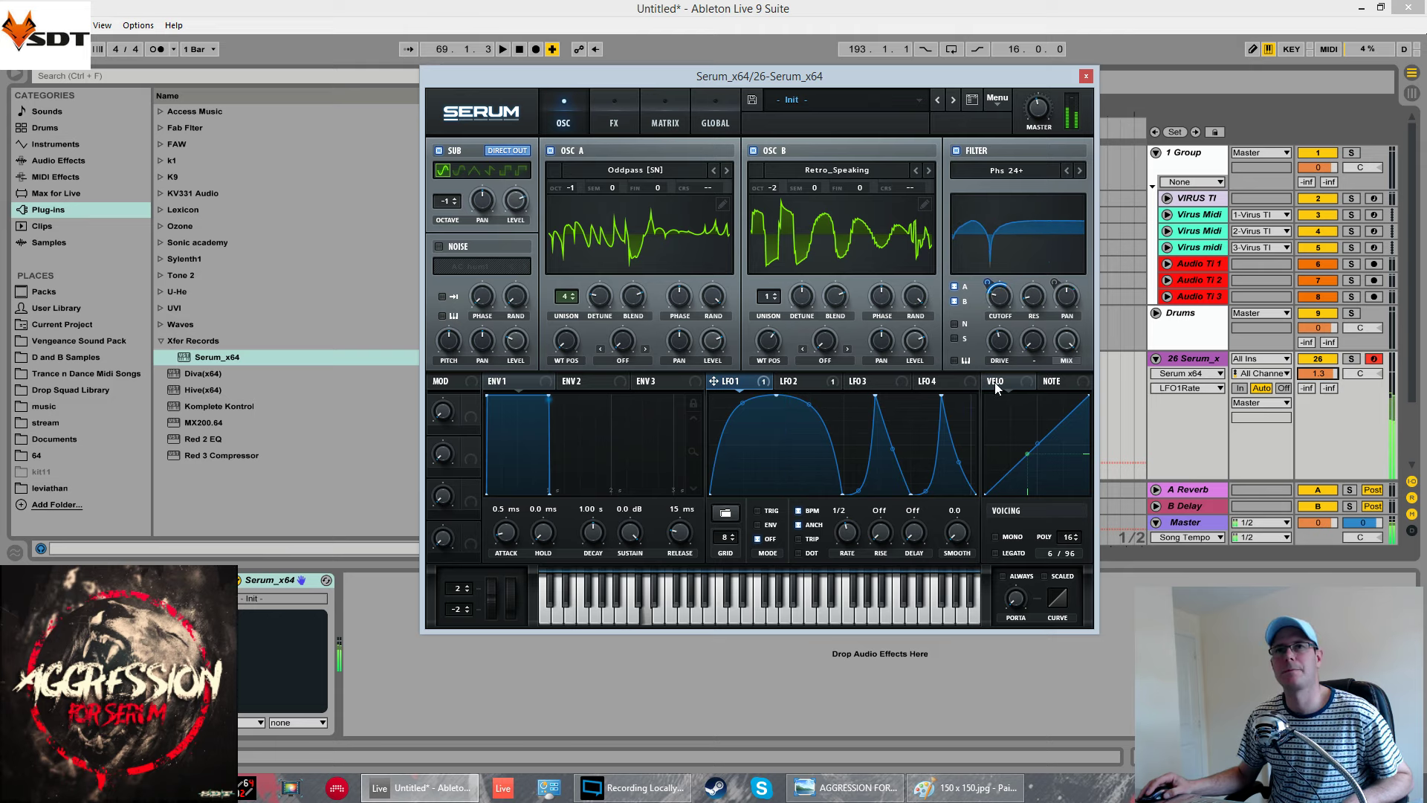
click(754, 525)
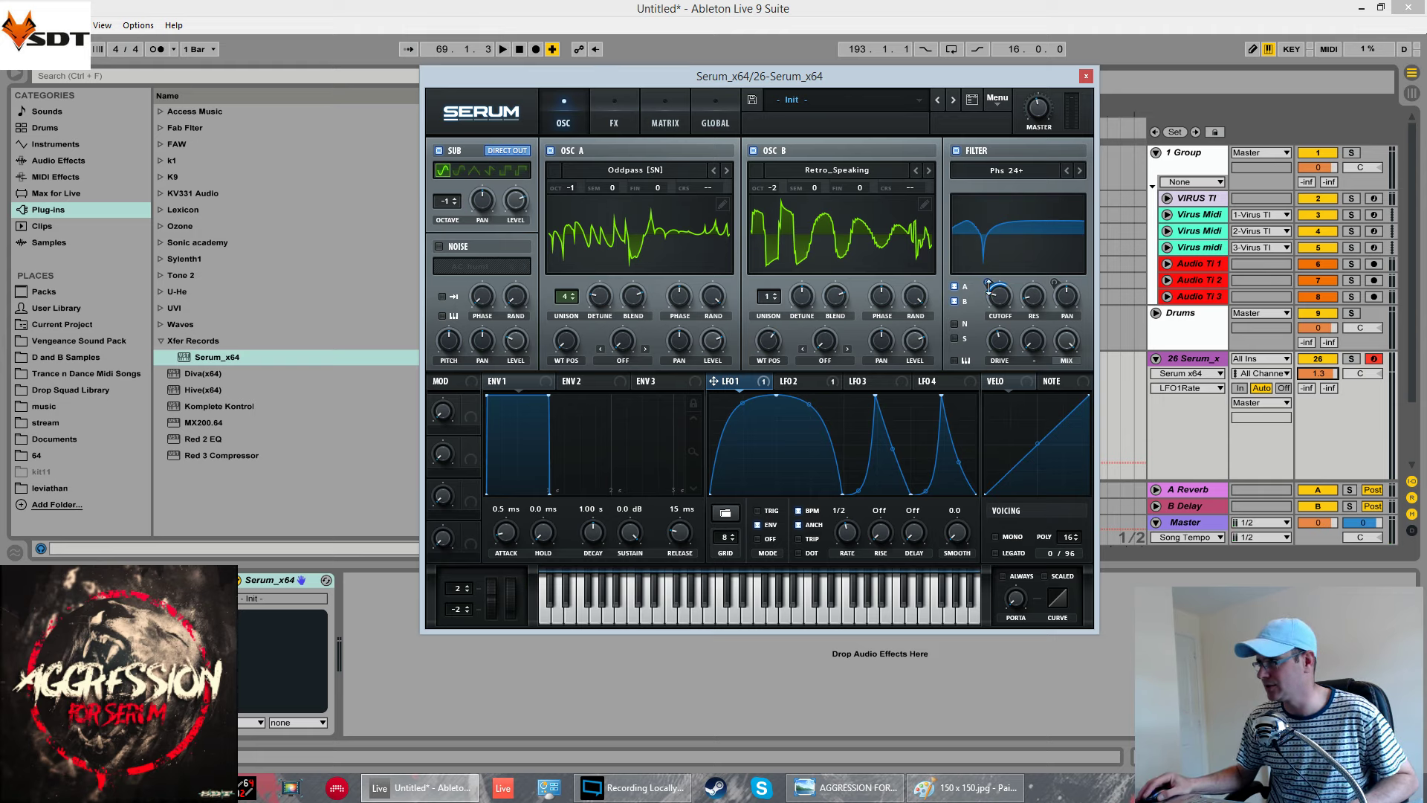
mouse_move(987, 283)
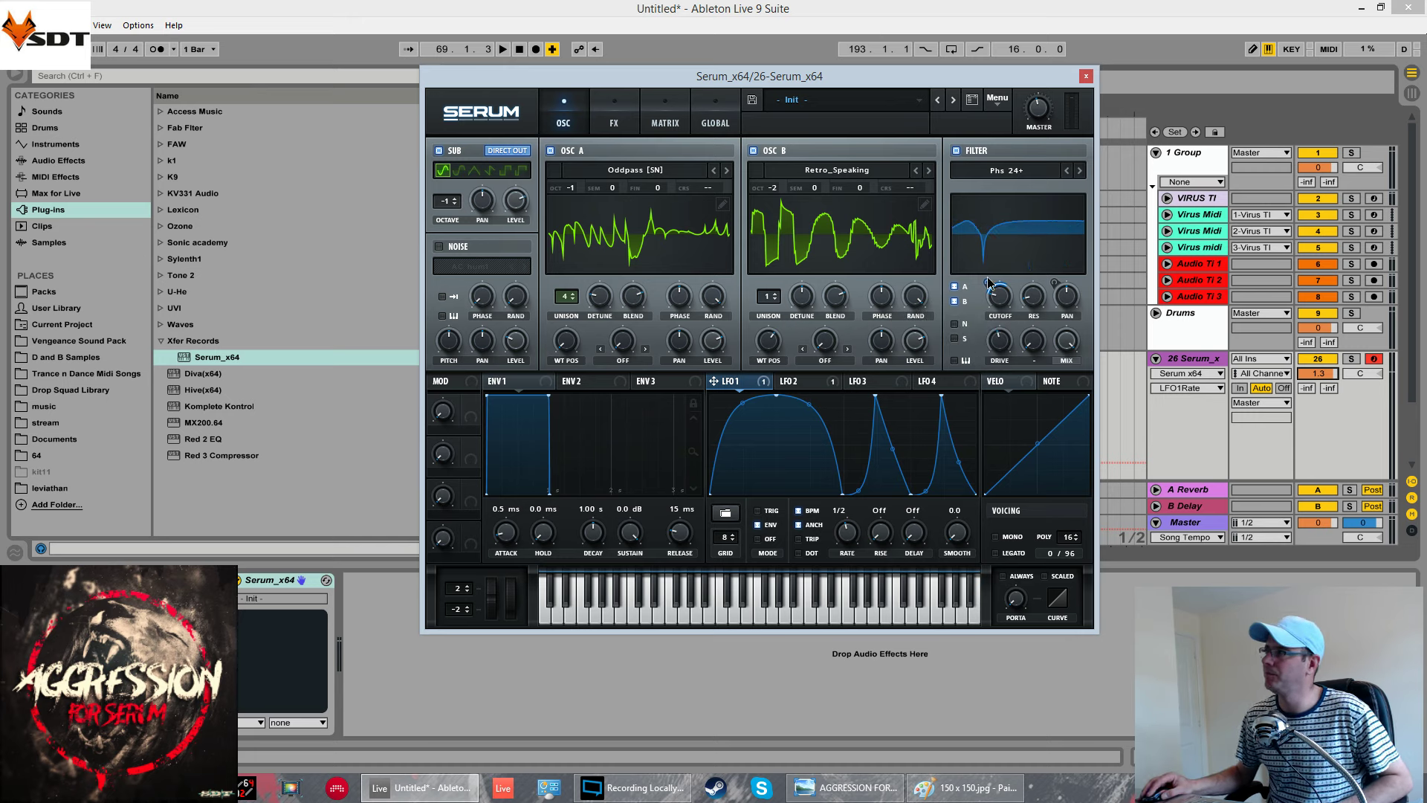
mouse_move(989, 283)
mouse_down()
mouse_move(1003, 229)
mouse_move(1003, 298)
mouse_up()
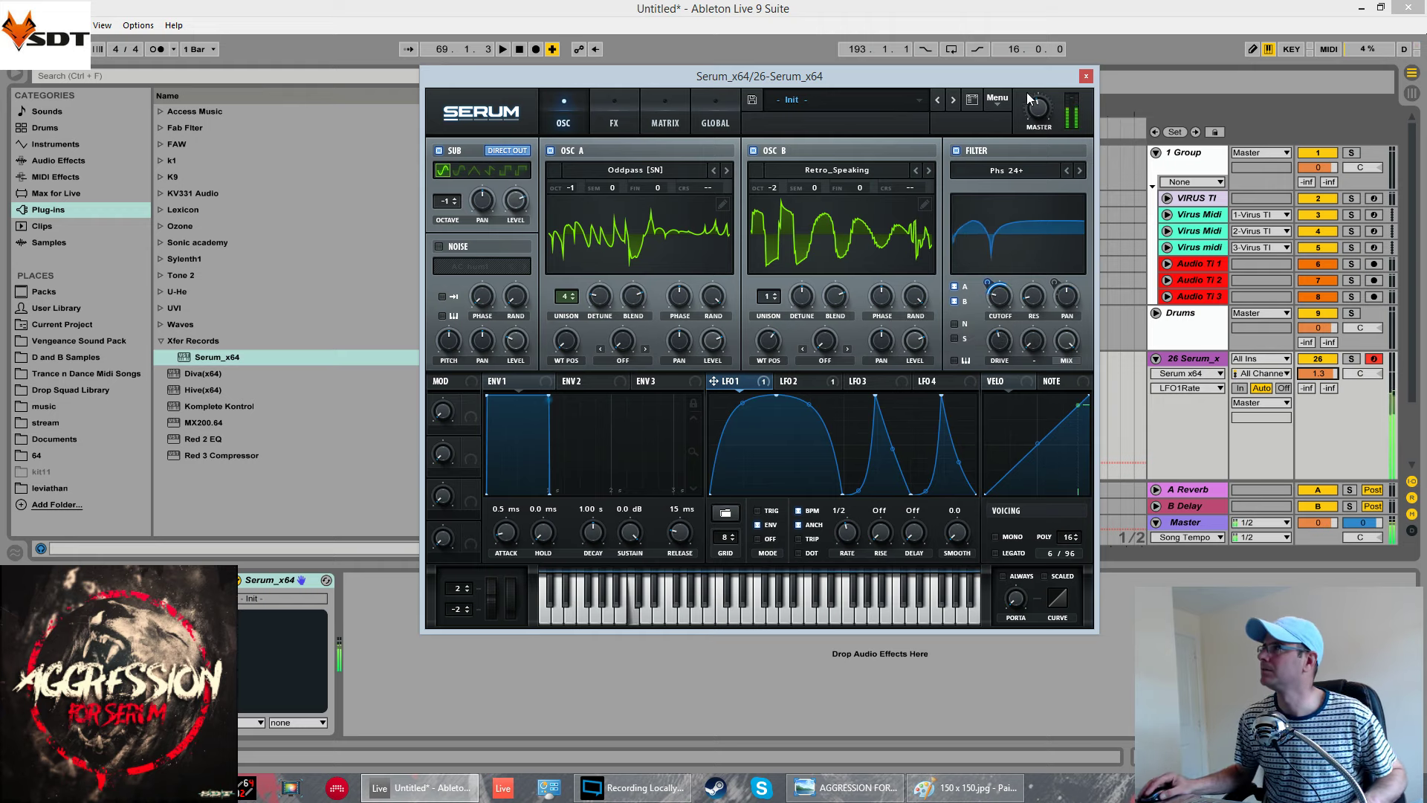
Adjust the master volume and lower the levels of oscillator B, oscillator A (to about 11%) and the sub
click(1038, 113)
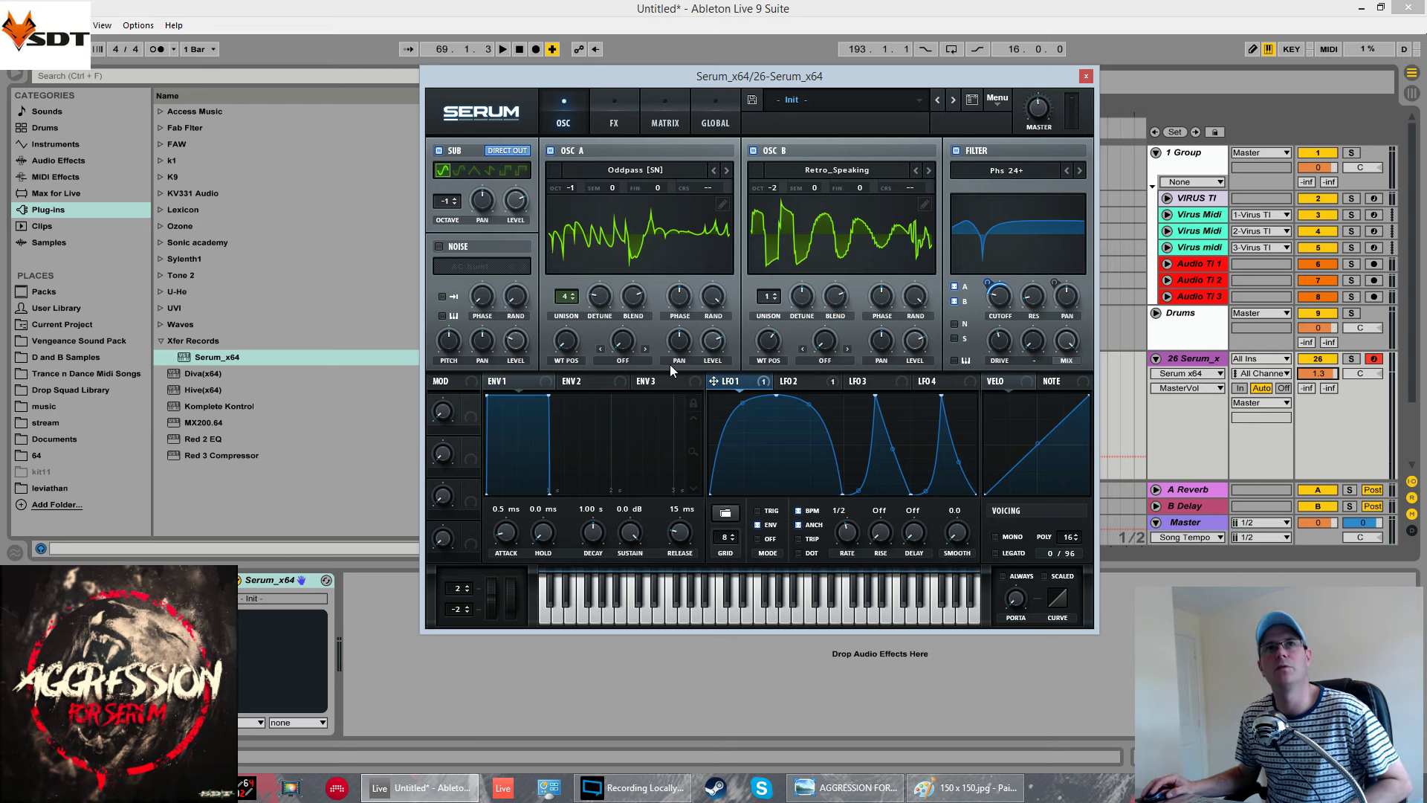
click(913, 348)
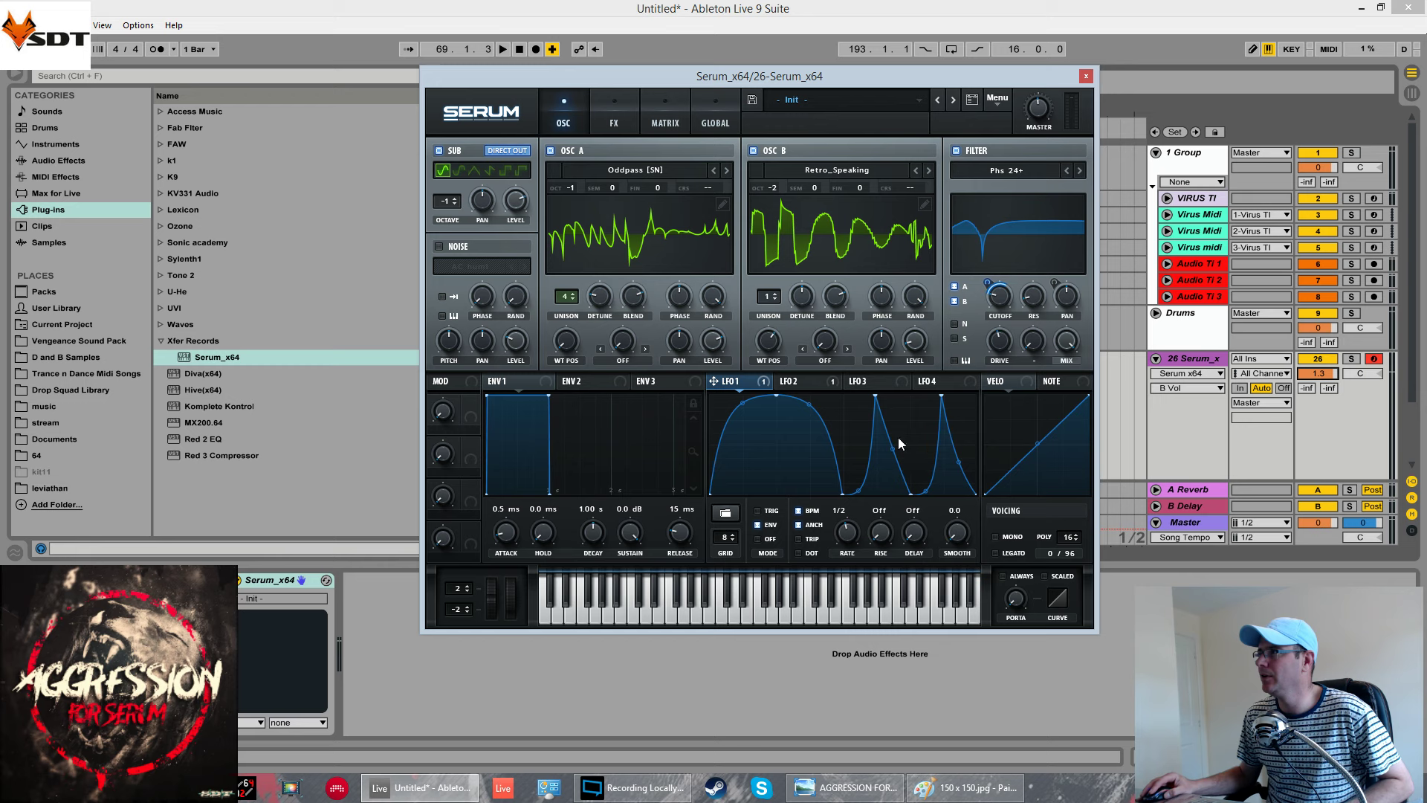
click(712, 347)
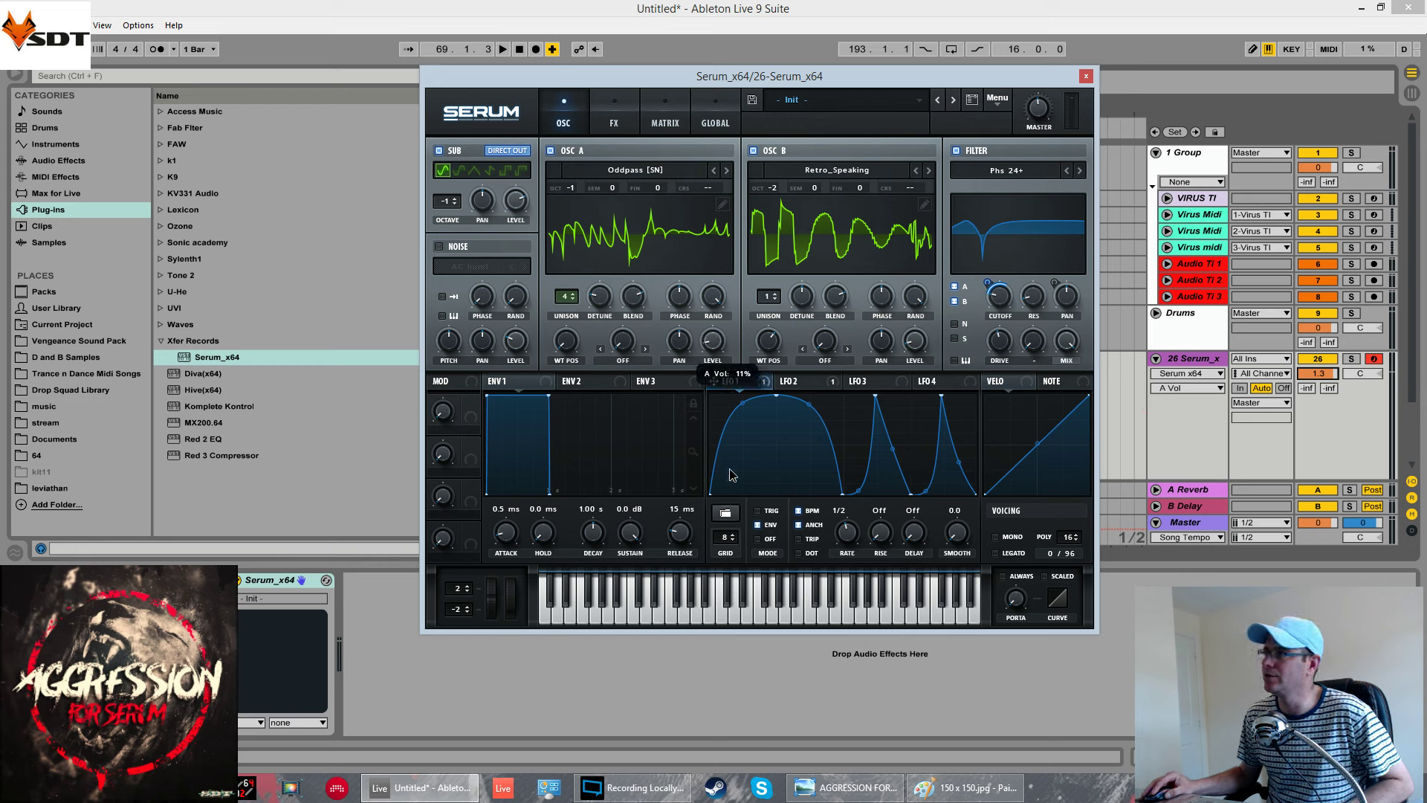
click(516, 213)
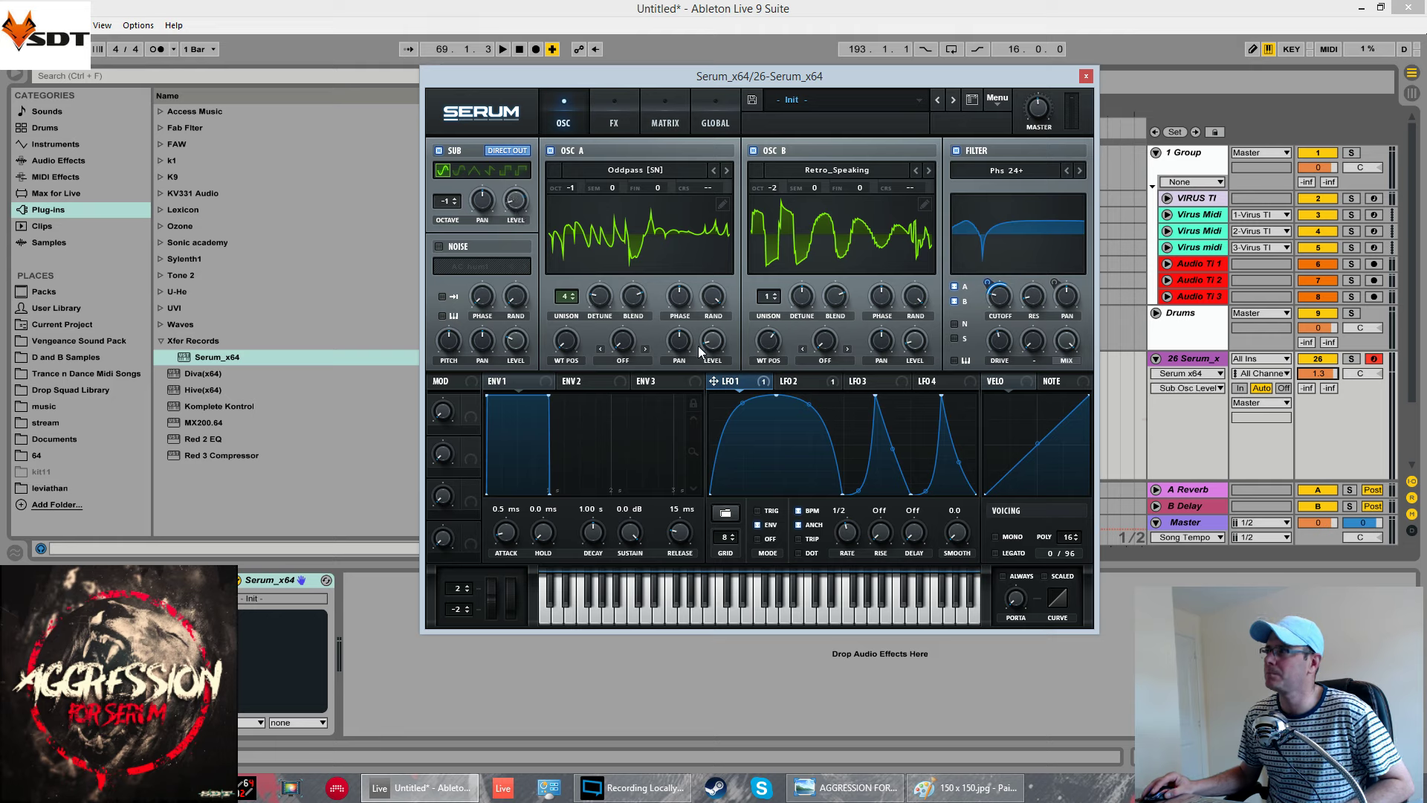
Modulate the sub, oscillator A and oscillator B levels with LFO 1, fine-tune each depth and readjust the master volume
drag(518, 216, 516, 211)
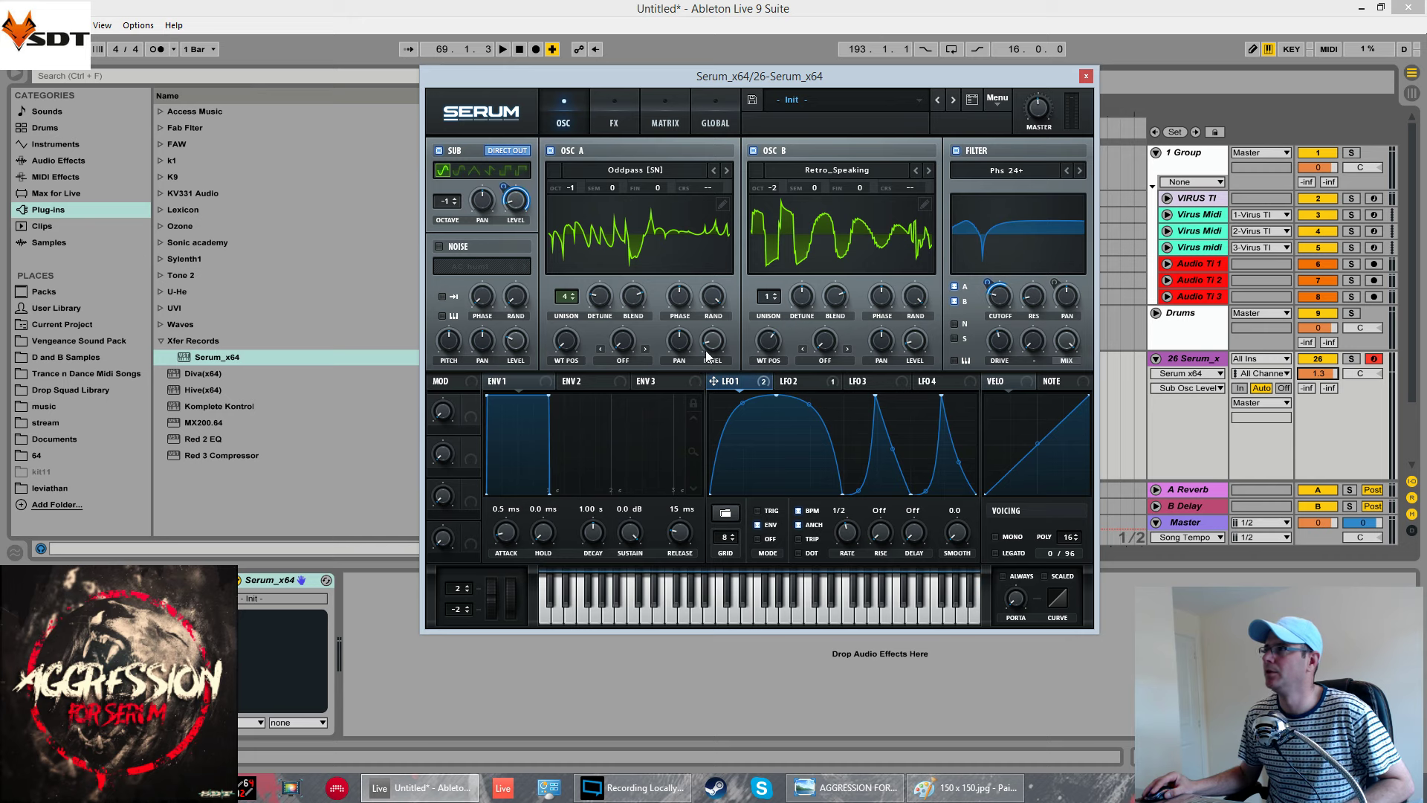
drag(717, 381, 917, 343)
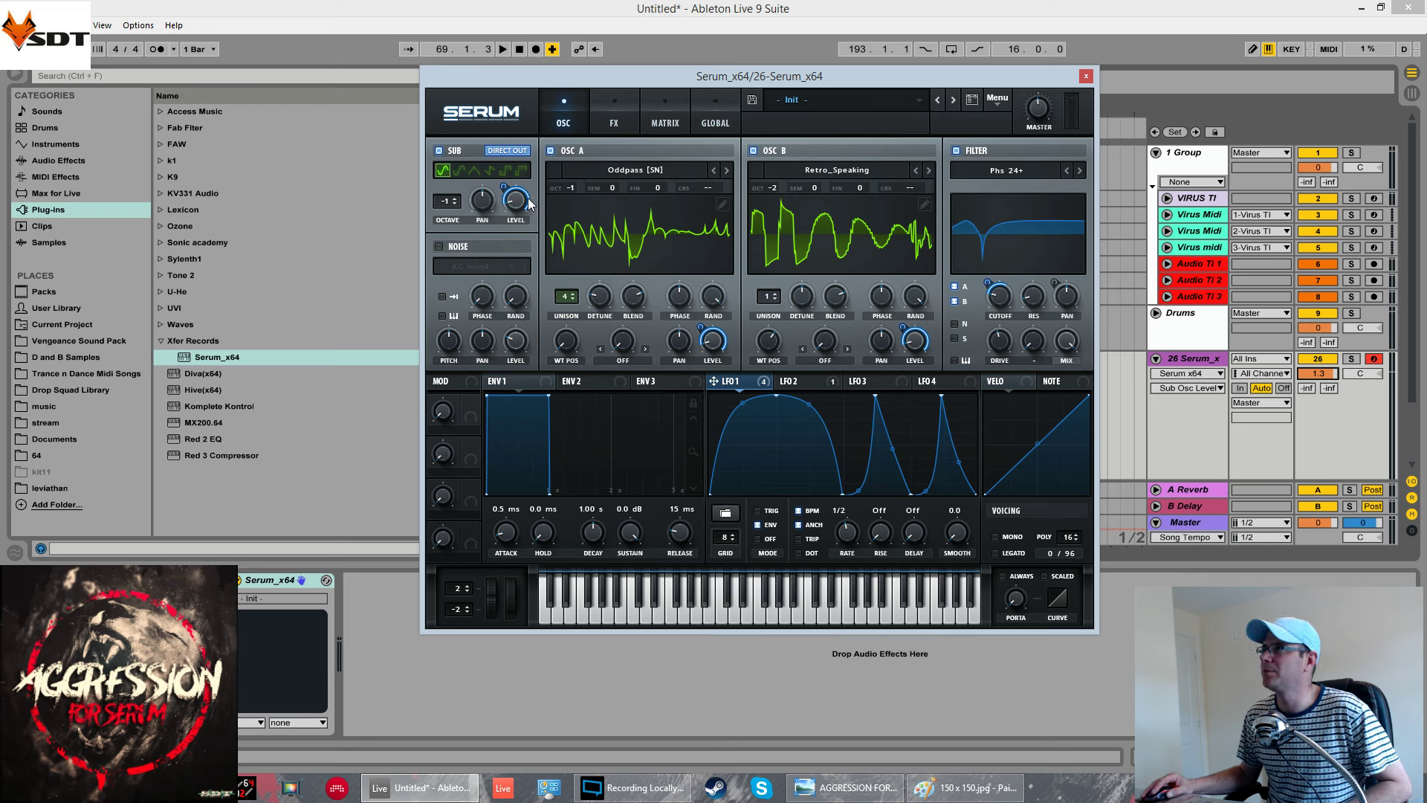
drag(509, 190, 505, 213)
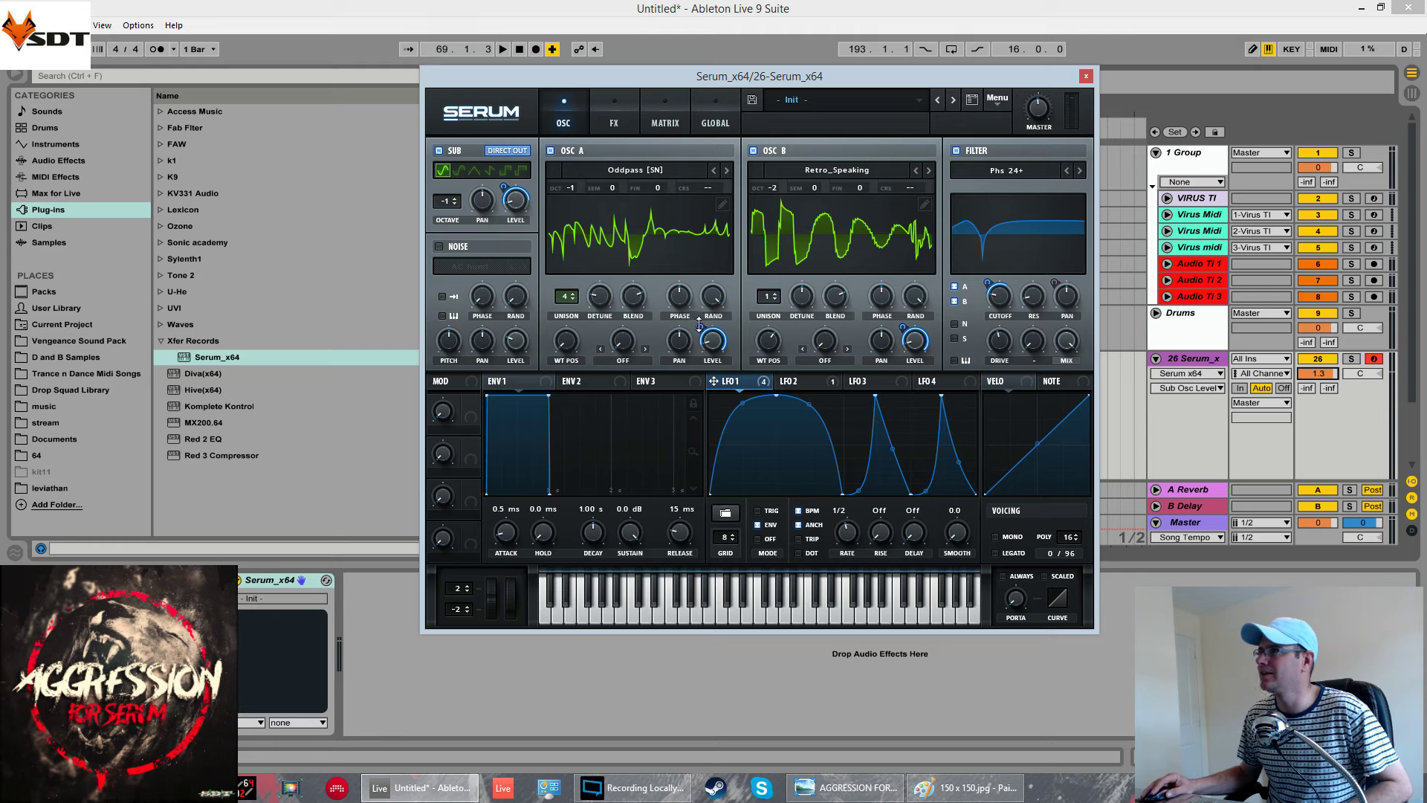
drag(699, 324, 698, 316)
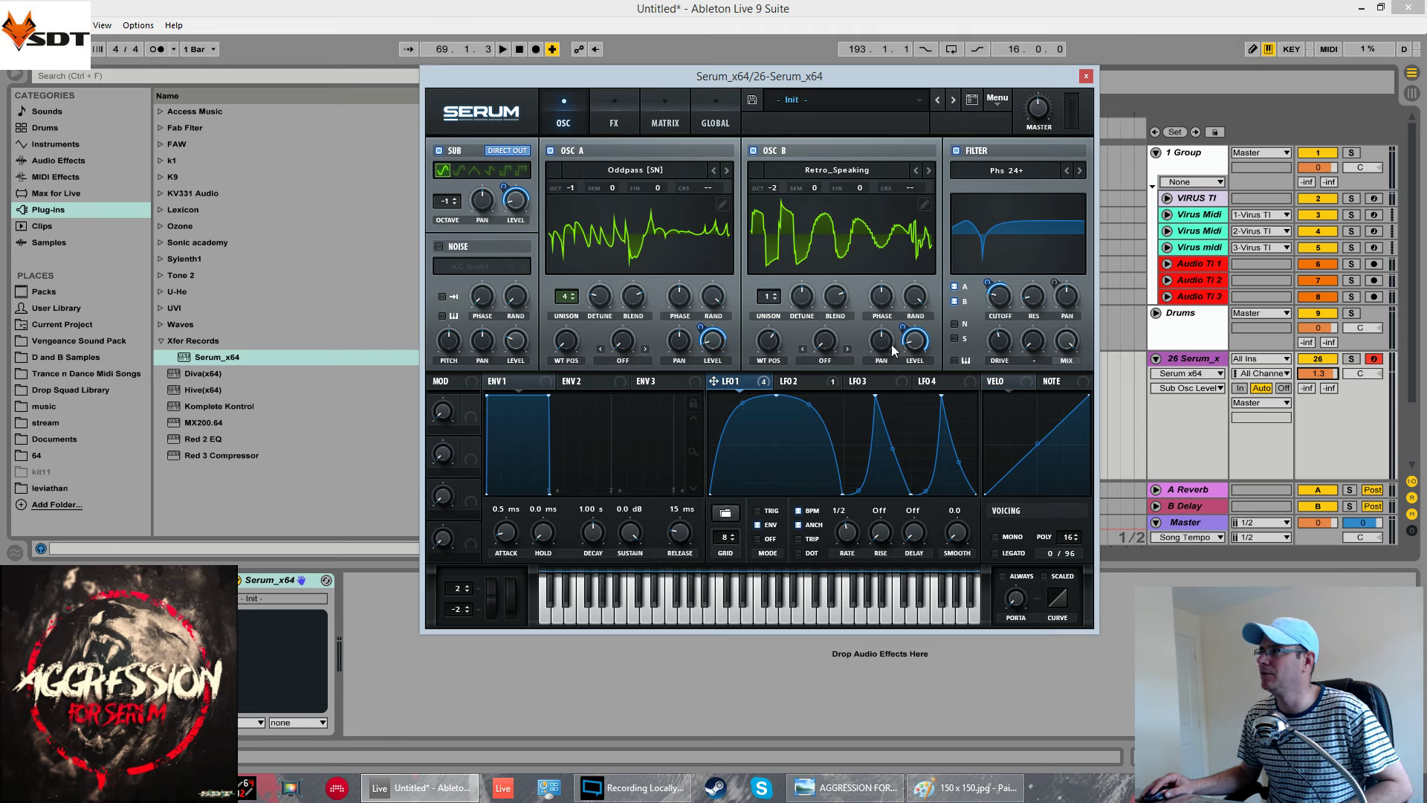
drag(902, 327, 902, 333)
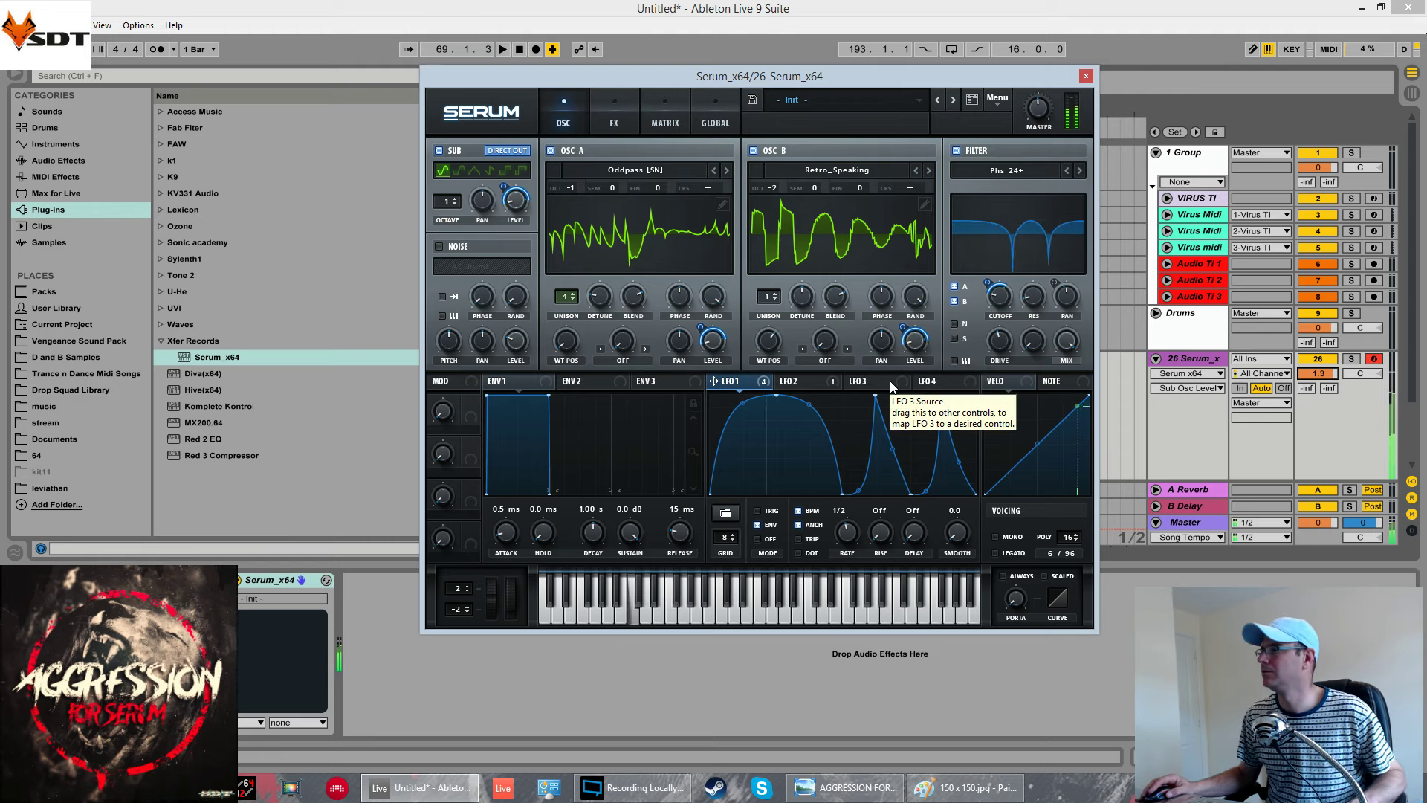
click(1041, 101)
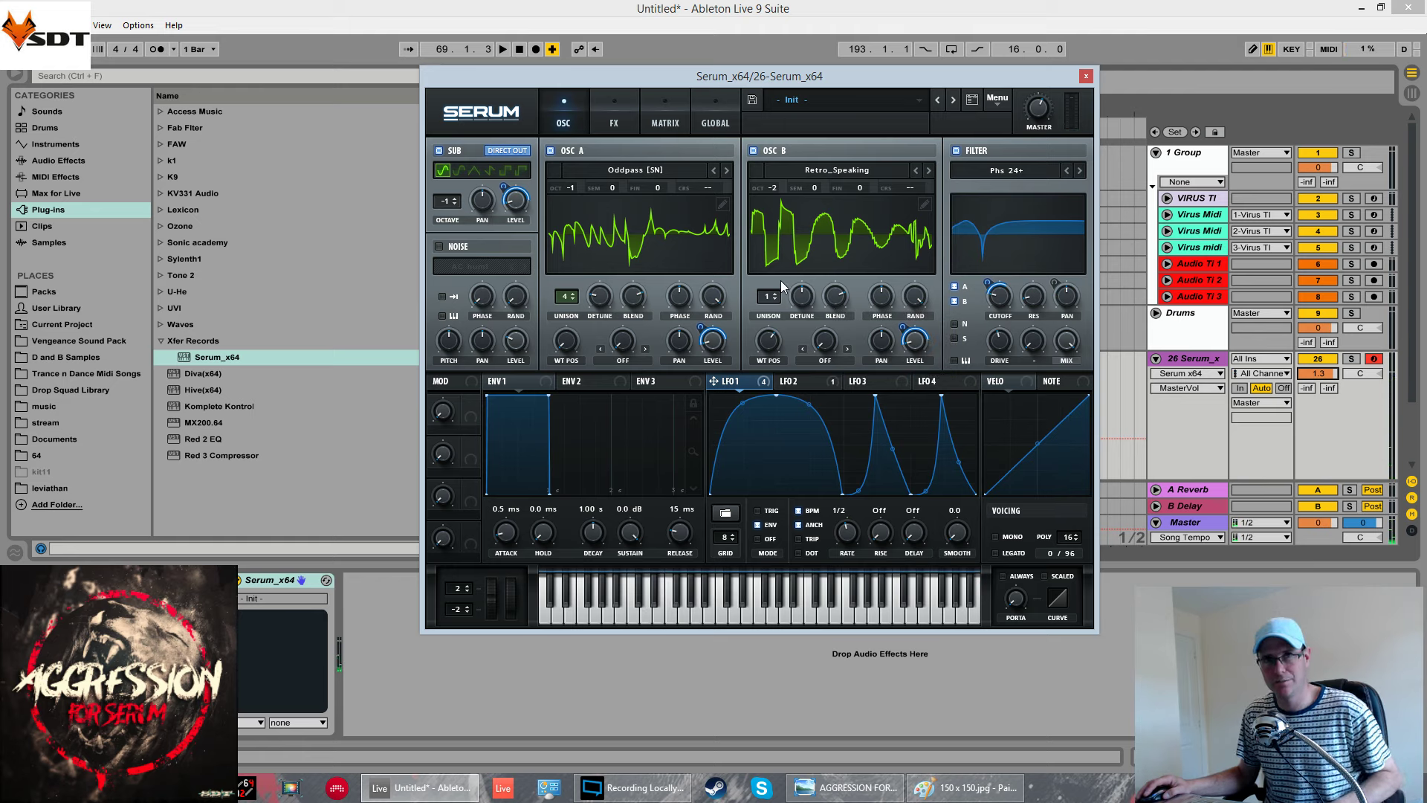
Modulate the wavetable positions of oscillators B and A with LFO 1 and adjust the modulation depth on oscillator B
drag(715, 385, 770, 340)
drag(715, 385, 556, 396)
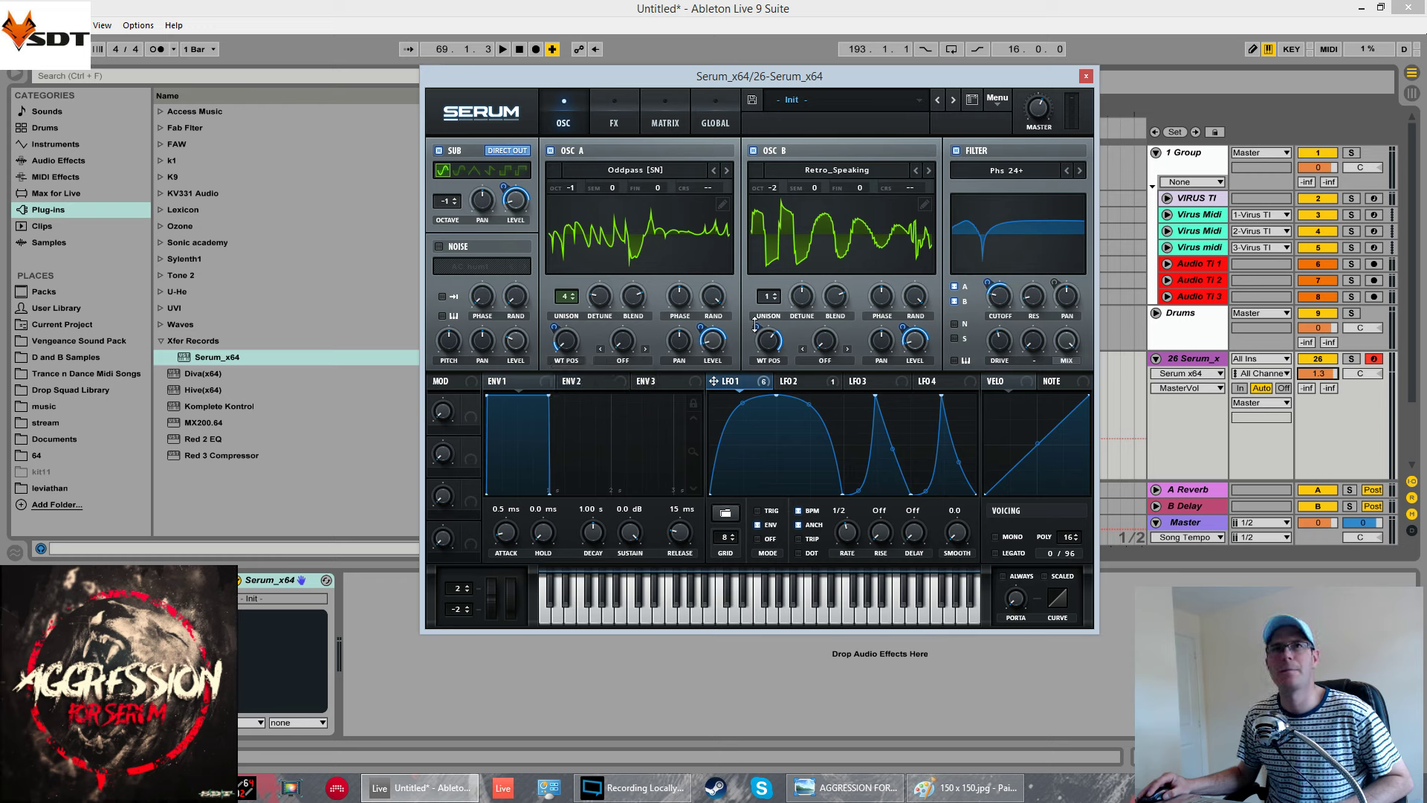
mouse_move(755, 325)
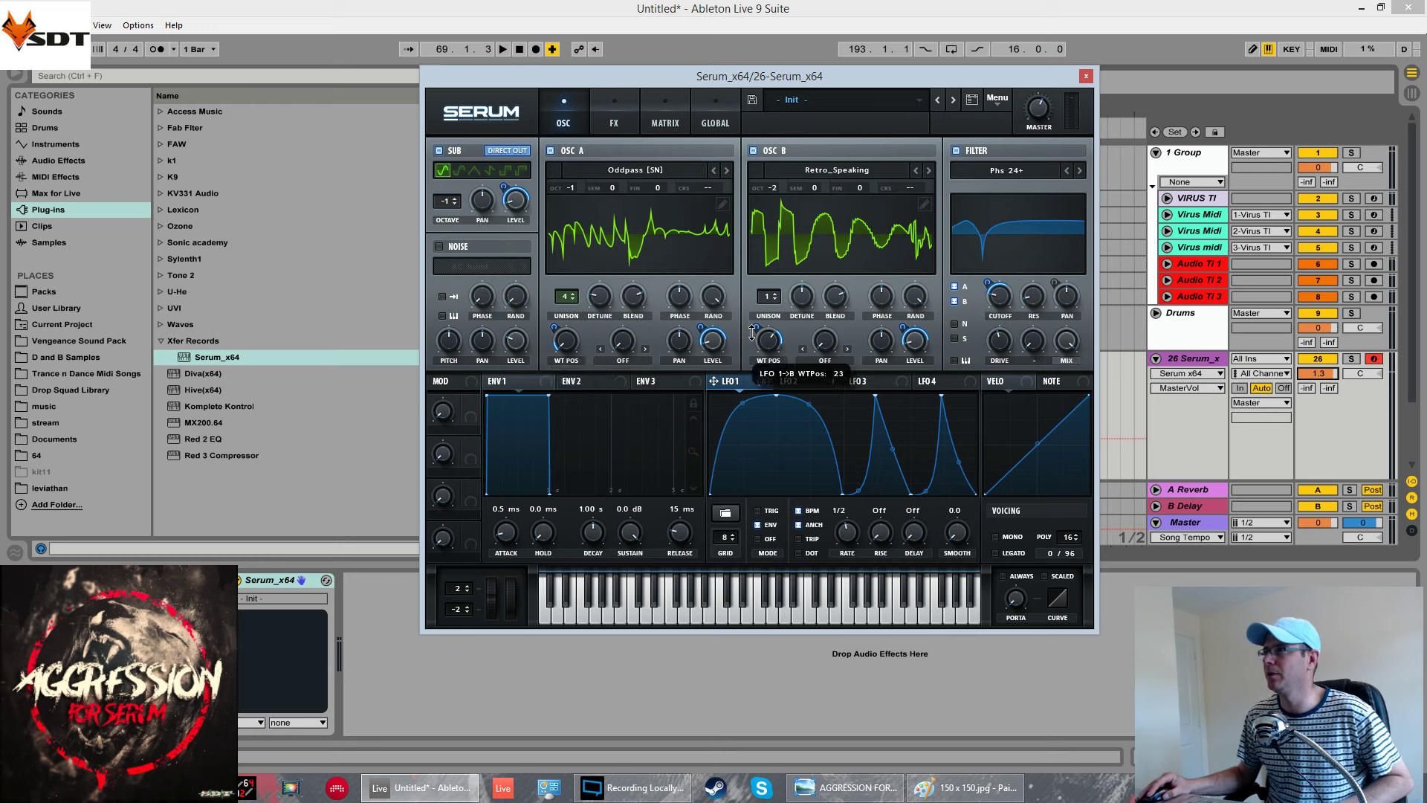
drag(752, 332, 750, 338)
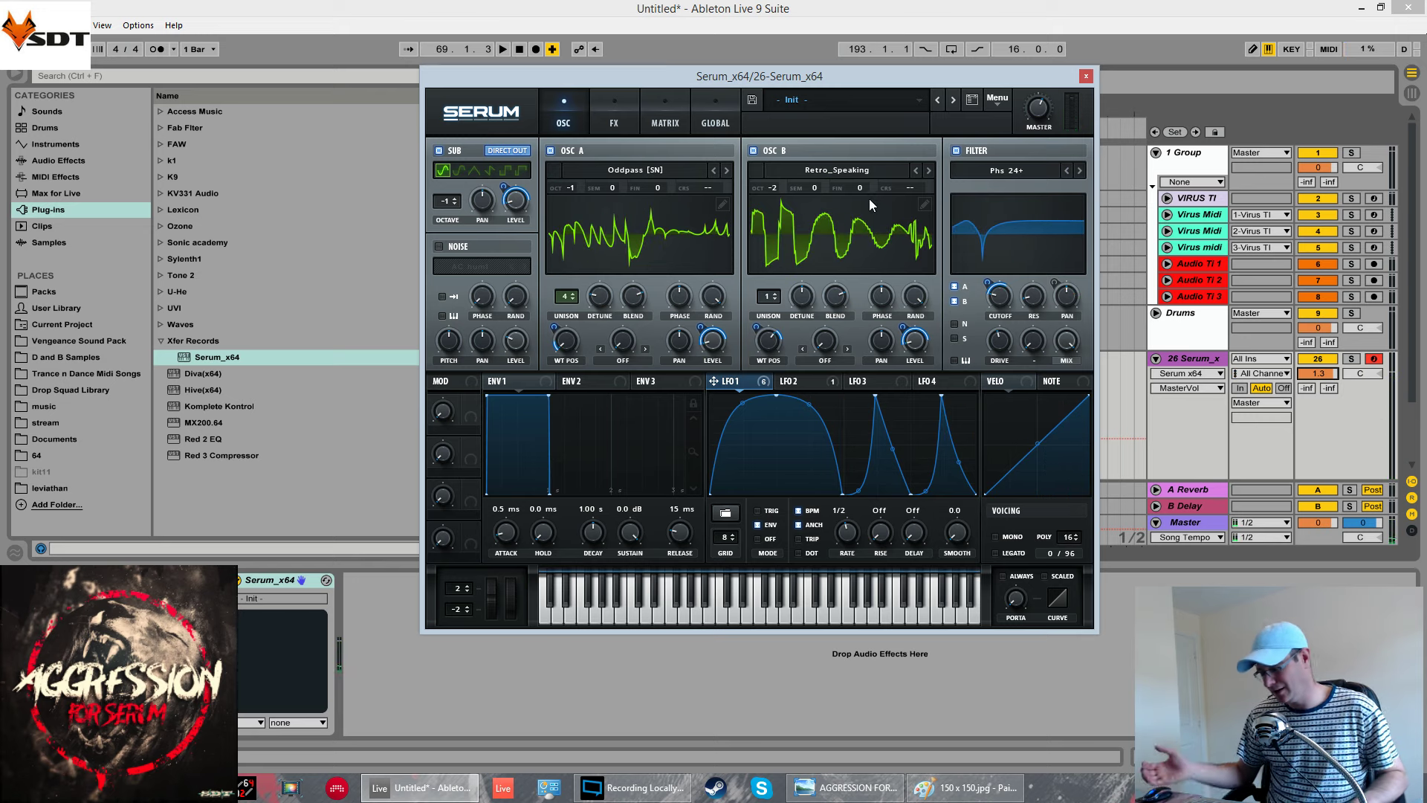
Enable the Hyper/Dimension effect and adjust the Dimension mix
click(613, 127)
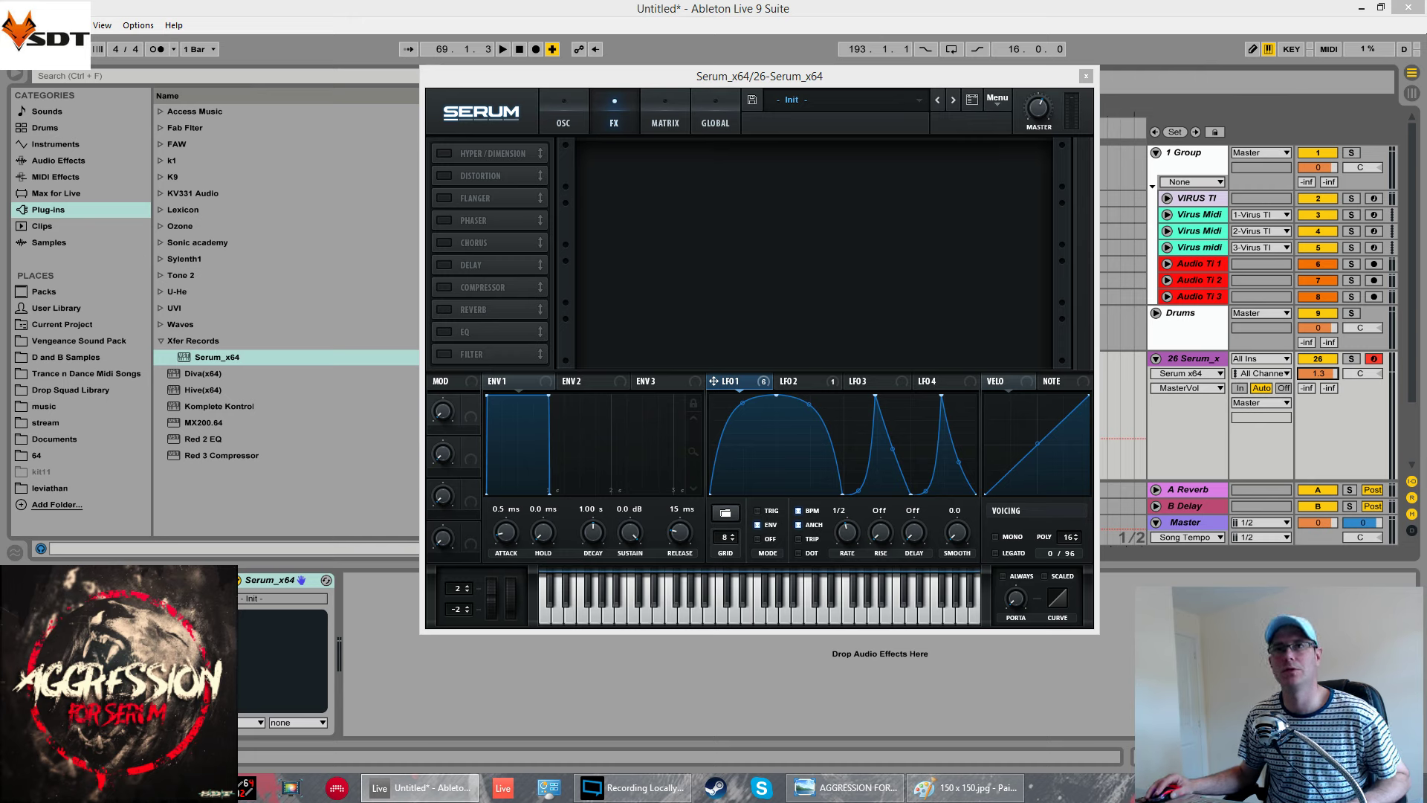
click(445, 153)
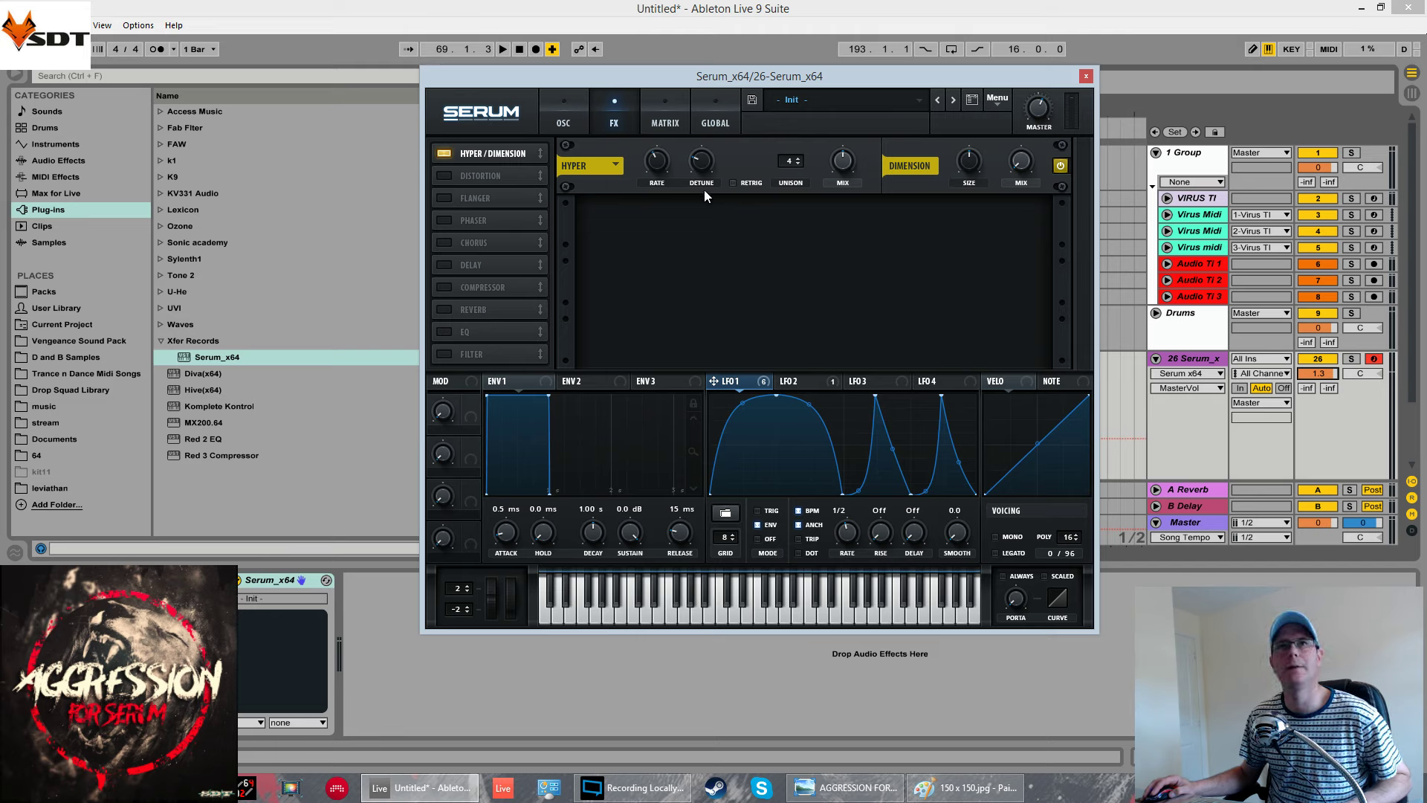
click(1032, 171)
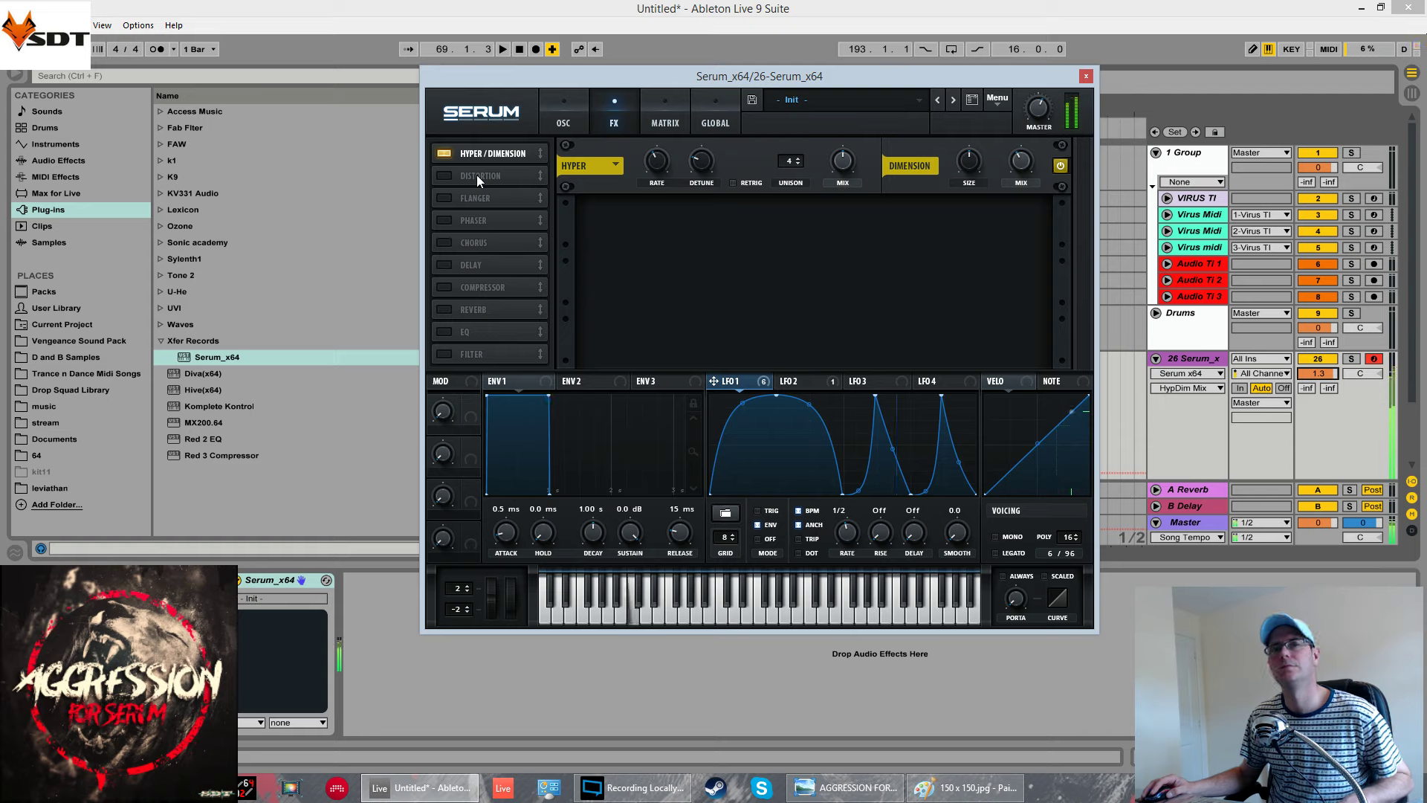
Enable the Phaser effect and lower its rate, depth and frequency
click(445, 221)
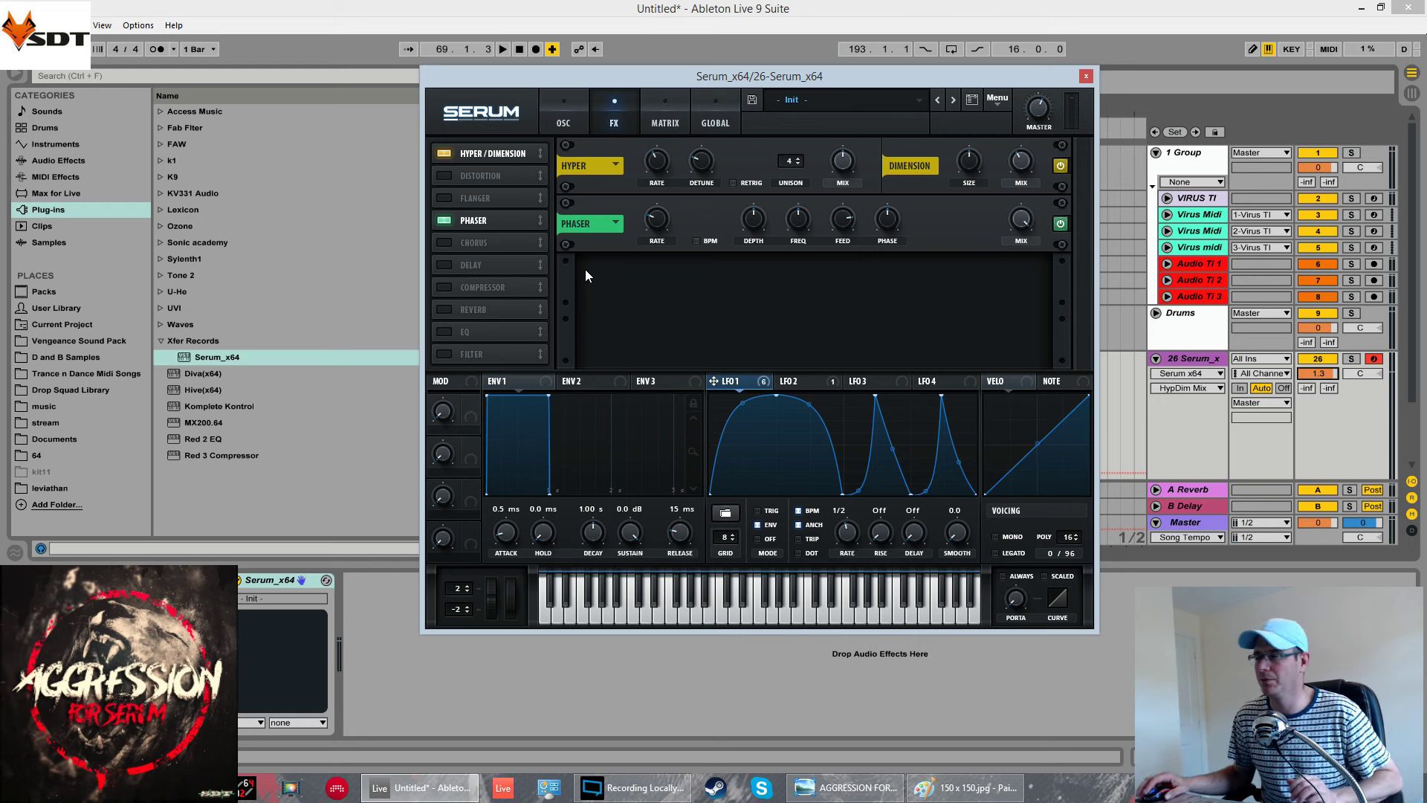
click(662, 218)
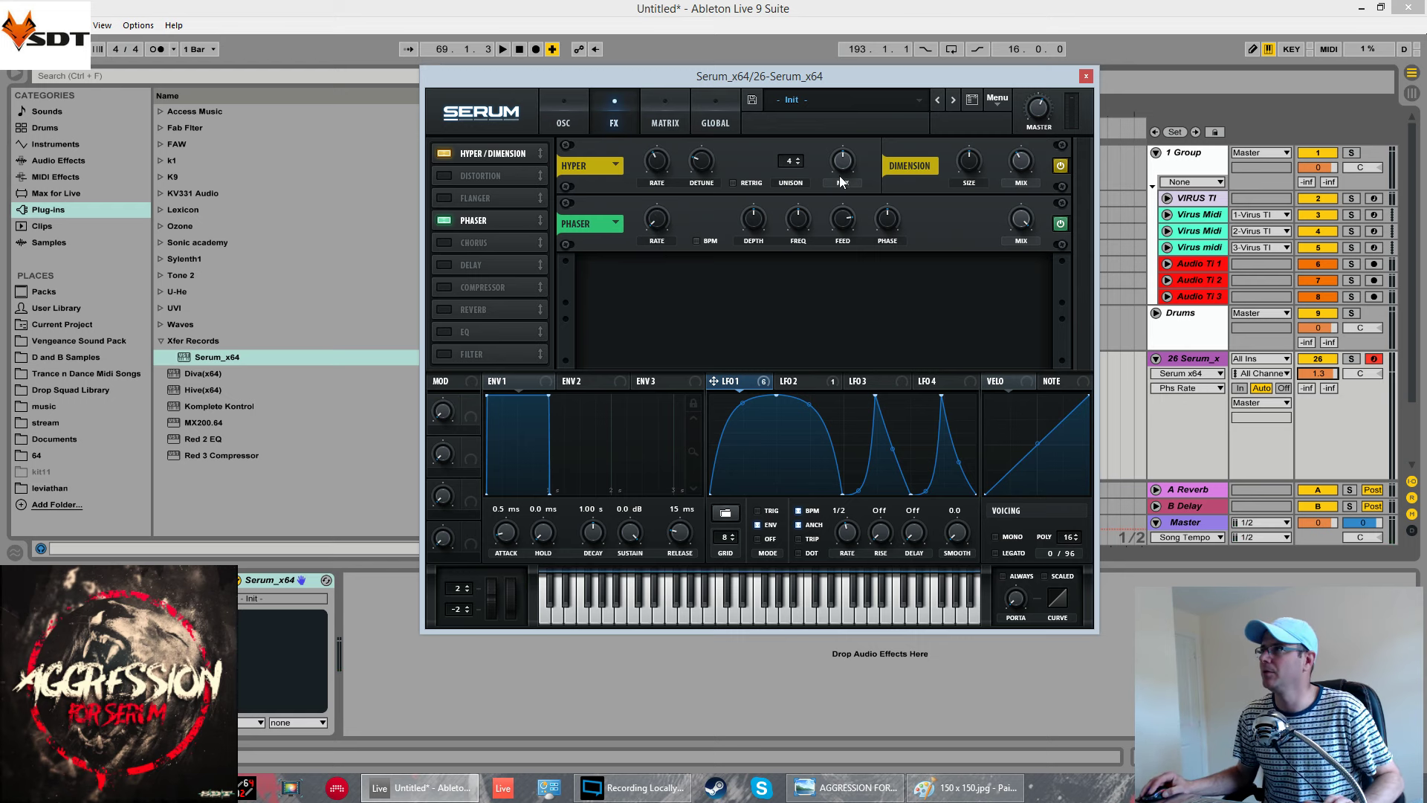
click(761, 212)
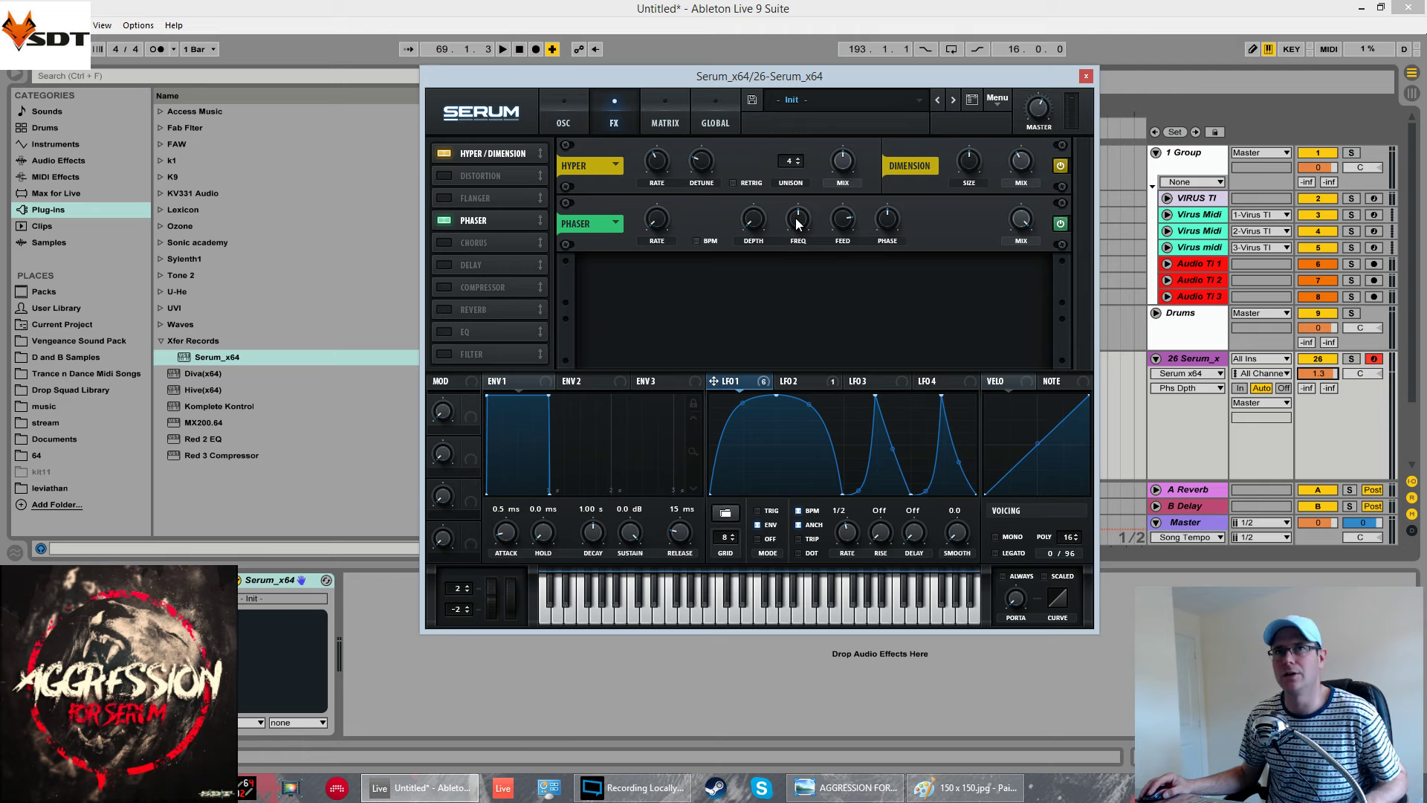
drag(797, 223, 783, 248)
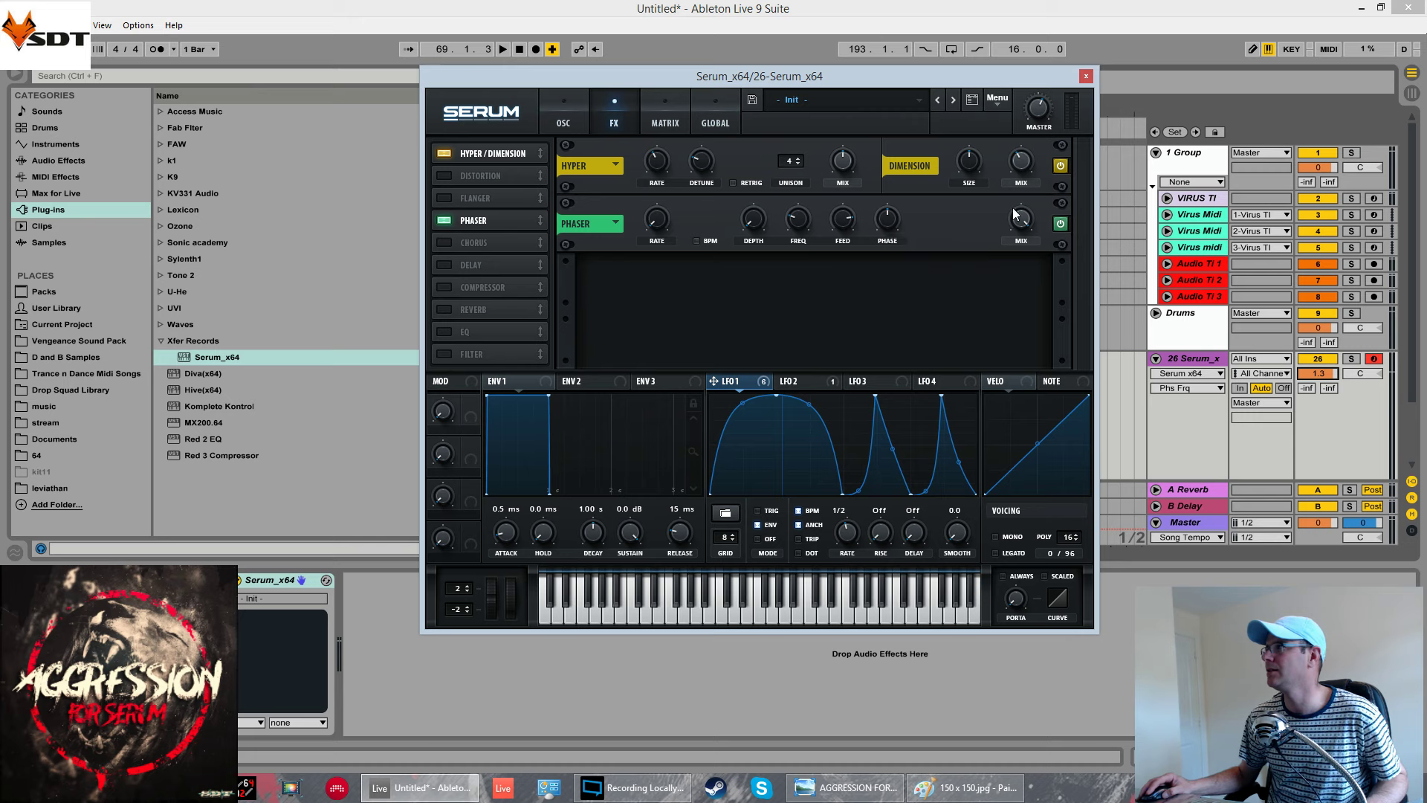
Adjust the phaser's mix and frequency, and modulate the phaser frequency with LFO 1
drag(1021, 223, 1018, 285)
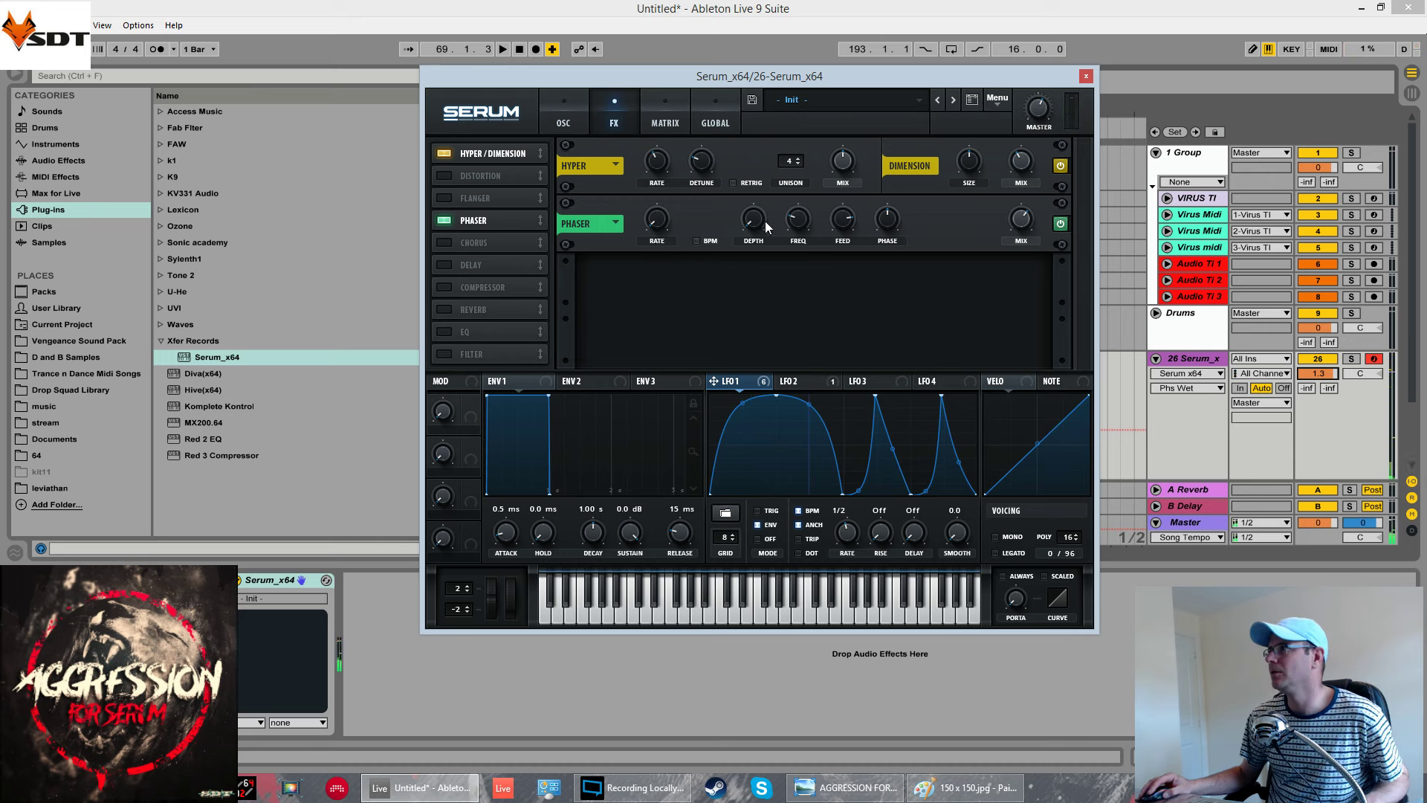
click(798, 227)
drag(796, 232, 793, 226)
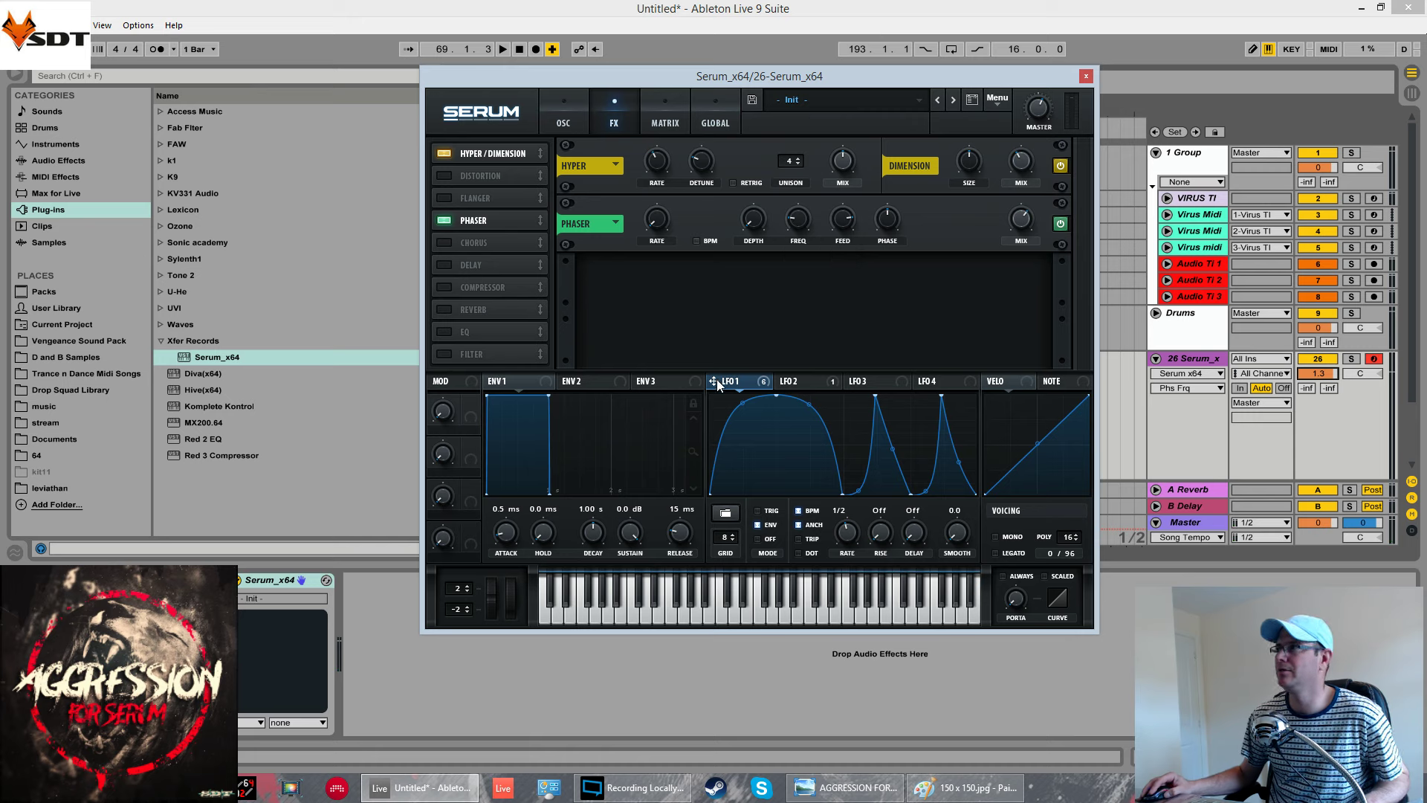
drag(716, 380, 780, 282)
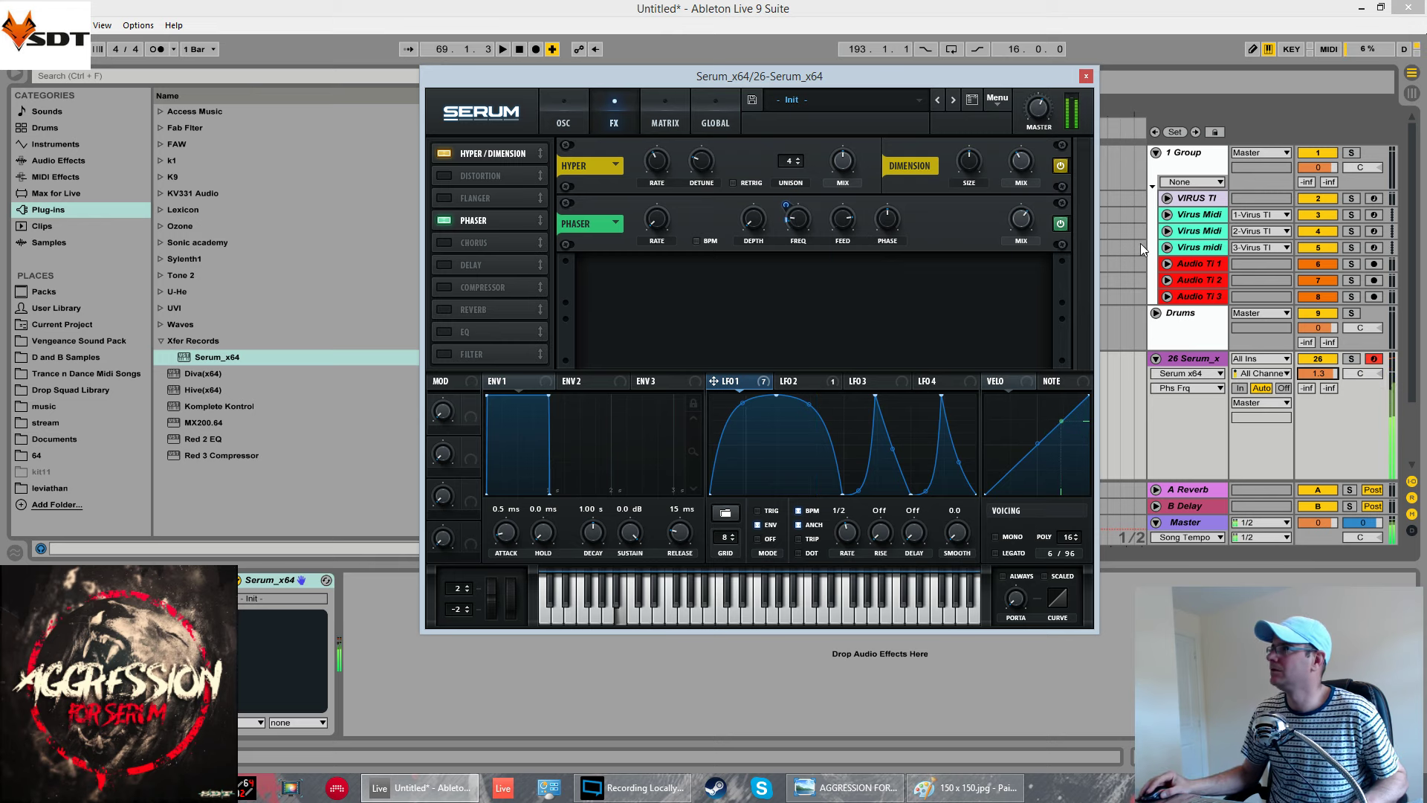
click(1060, 223)
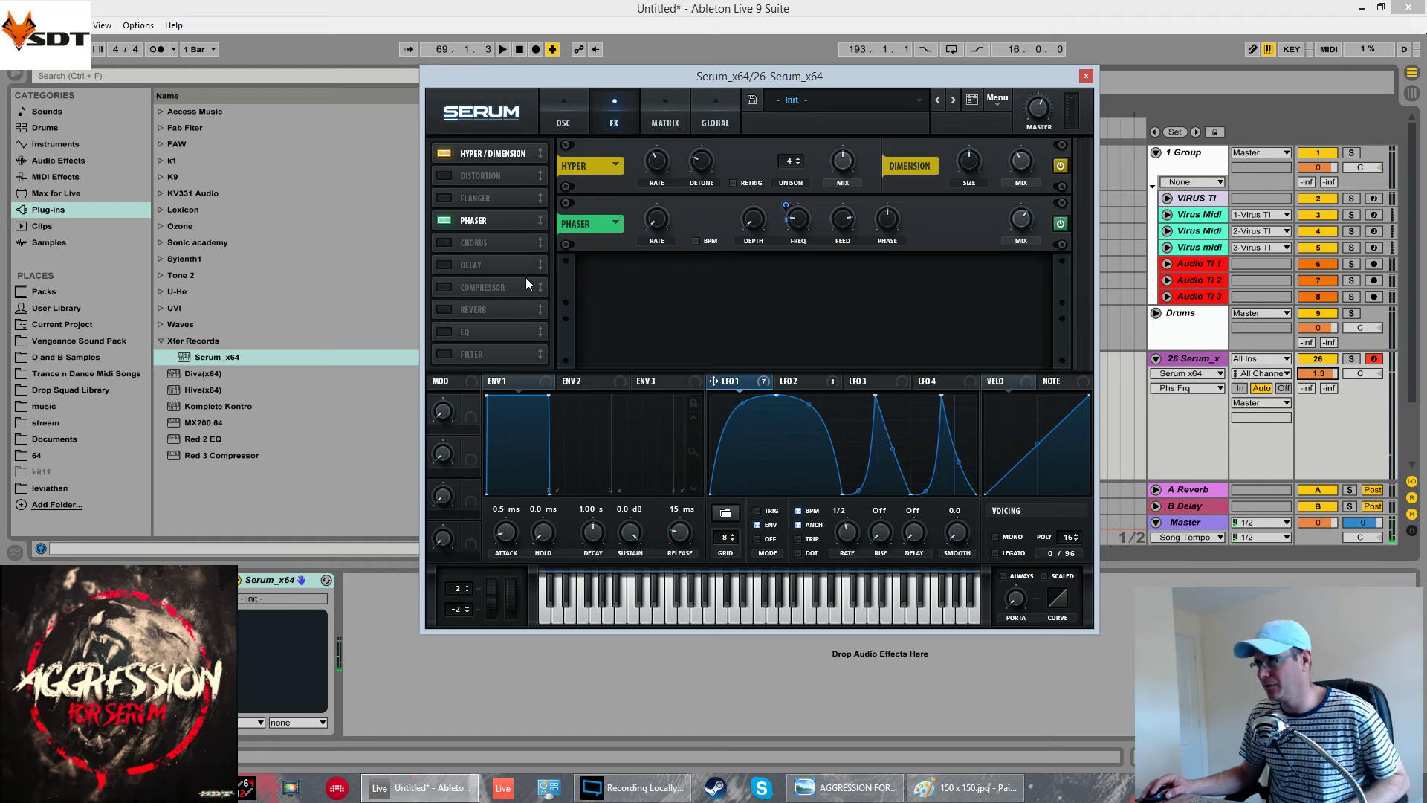
Enable the Compressor and reorder the effects so Phaser and Compressor directly follow Hyper/Dimension
click(443, 287)
drag(474, 219, 480, 160)
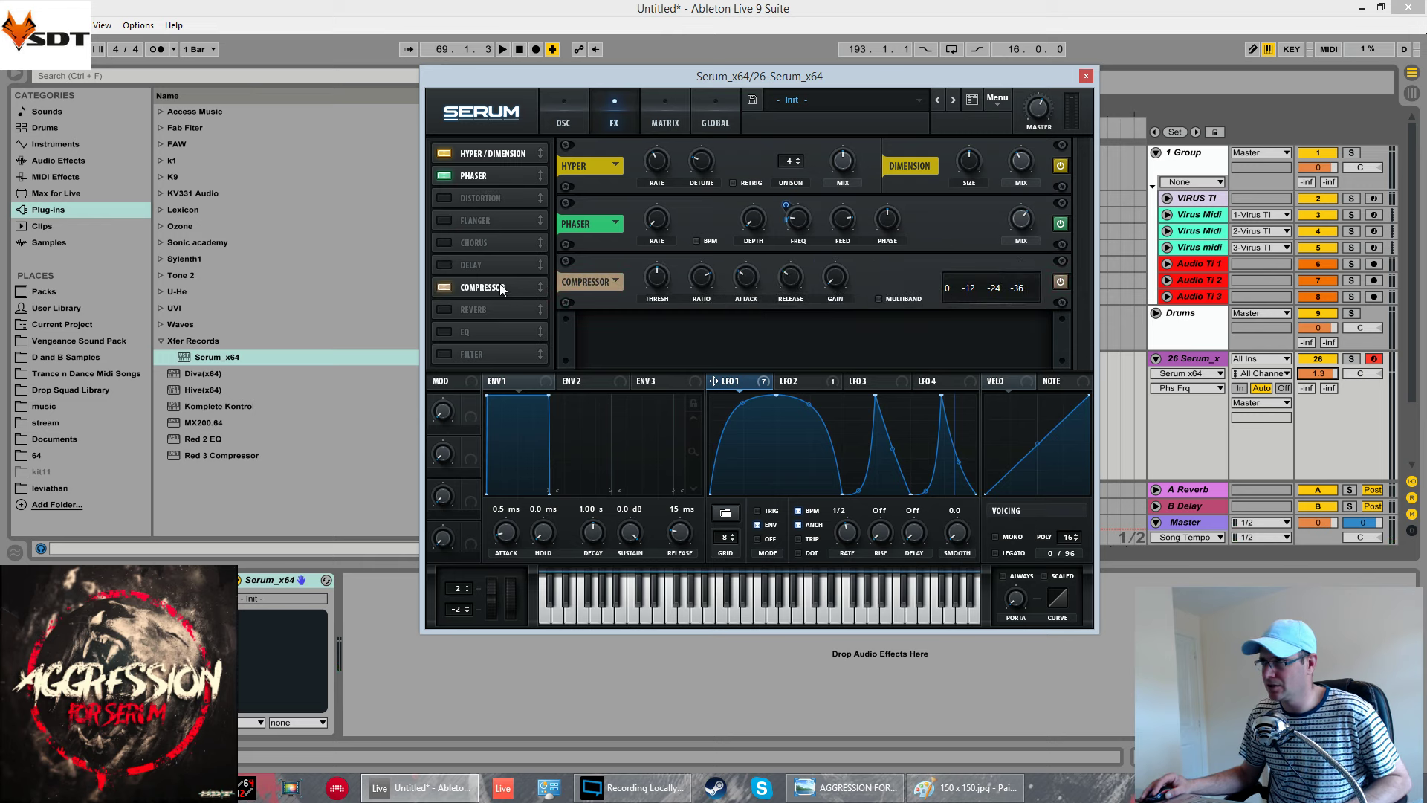
drag(501, 288, 505, 196)
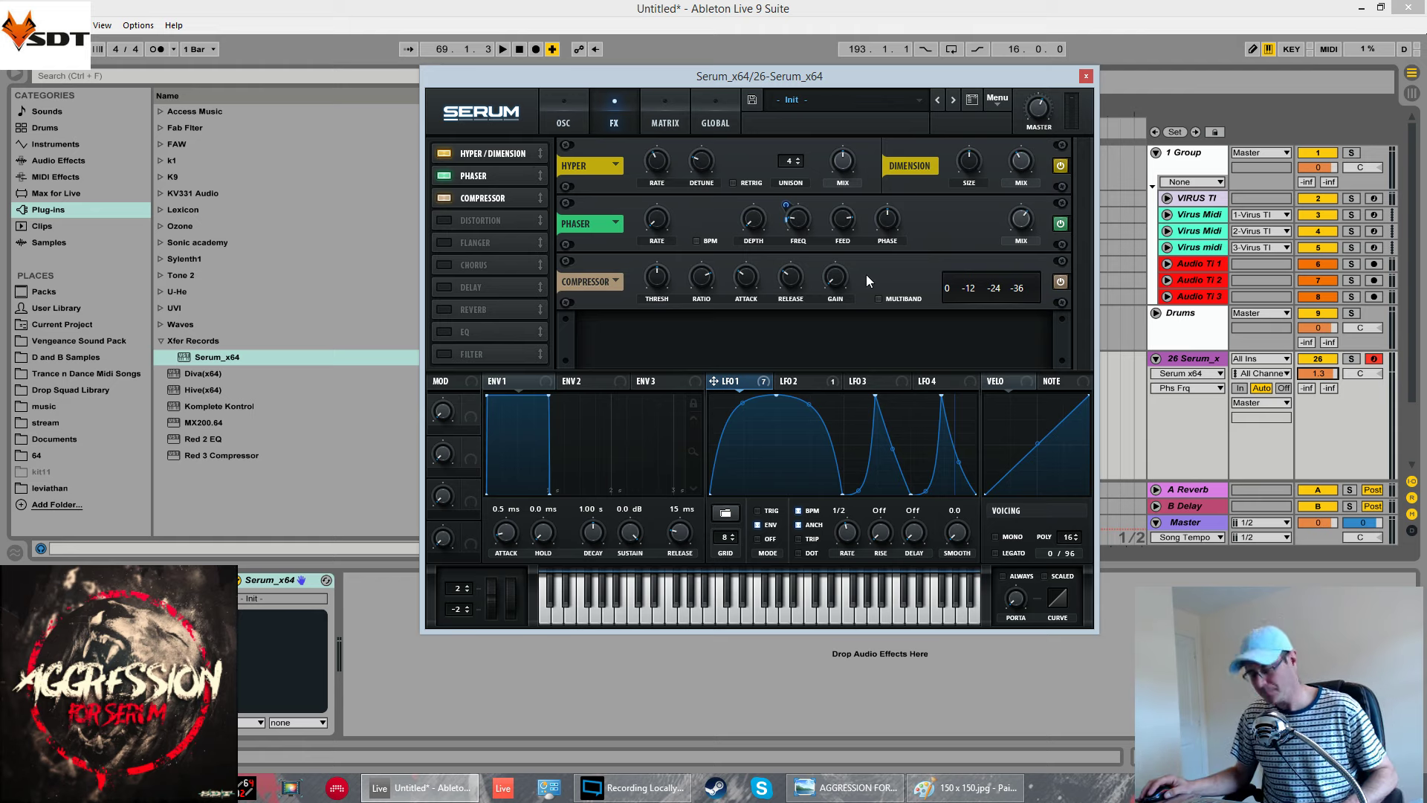
Set the compressor to about 17.6 dB gain, -13.3 dB threshold, Limit ratio, 0.0 ms attack and multiband mode, adjusting its release and the master volume
click(832, 281)
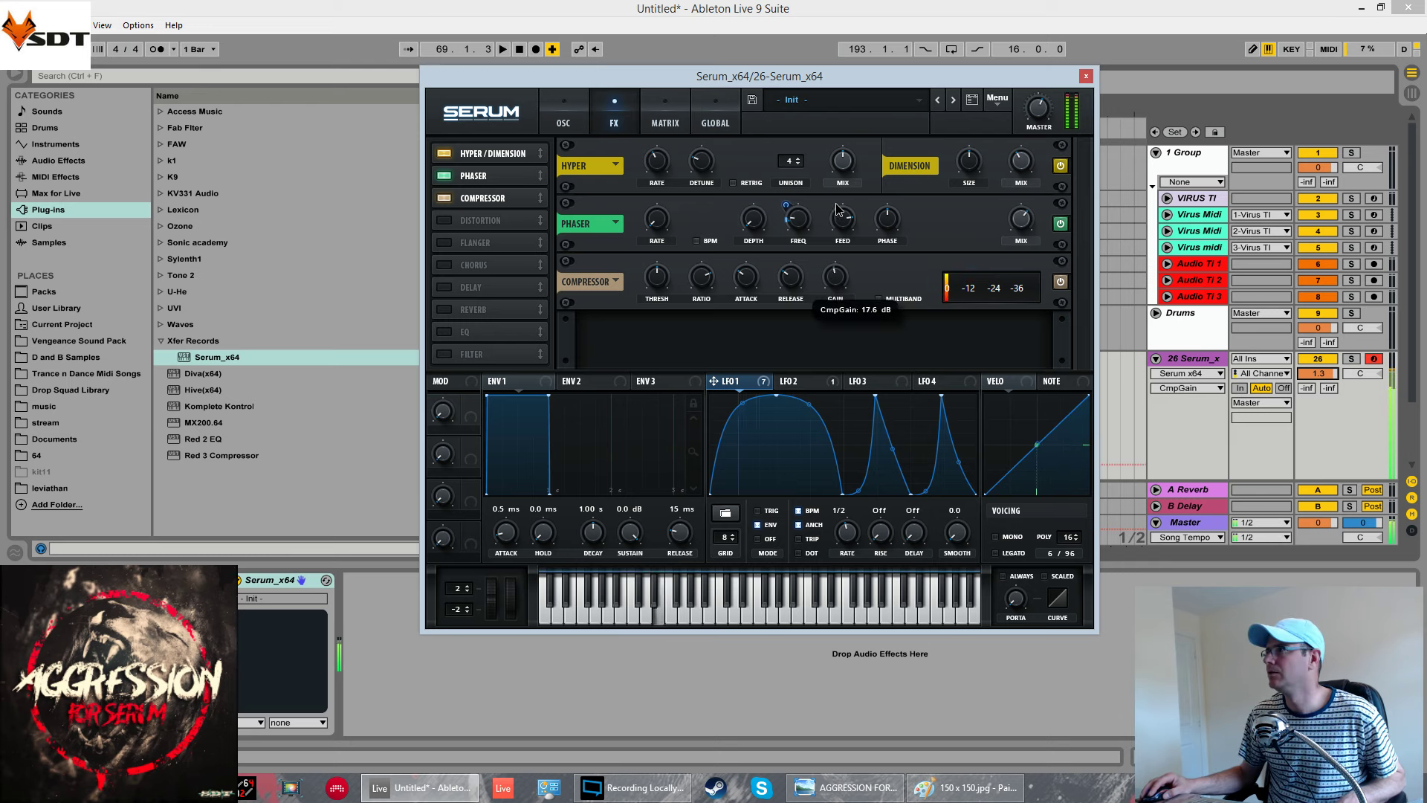
click(1032, 123)
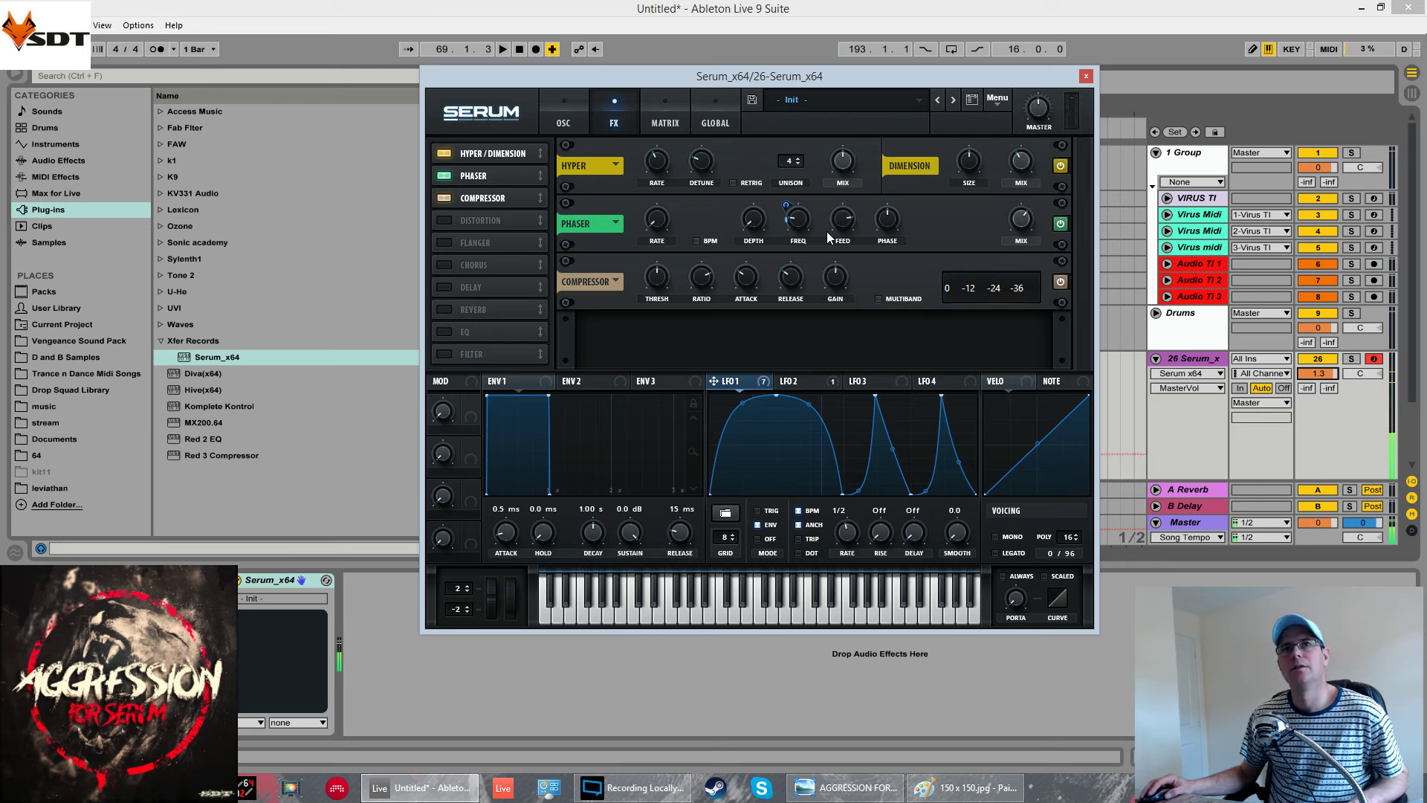
click(659, 297)
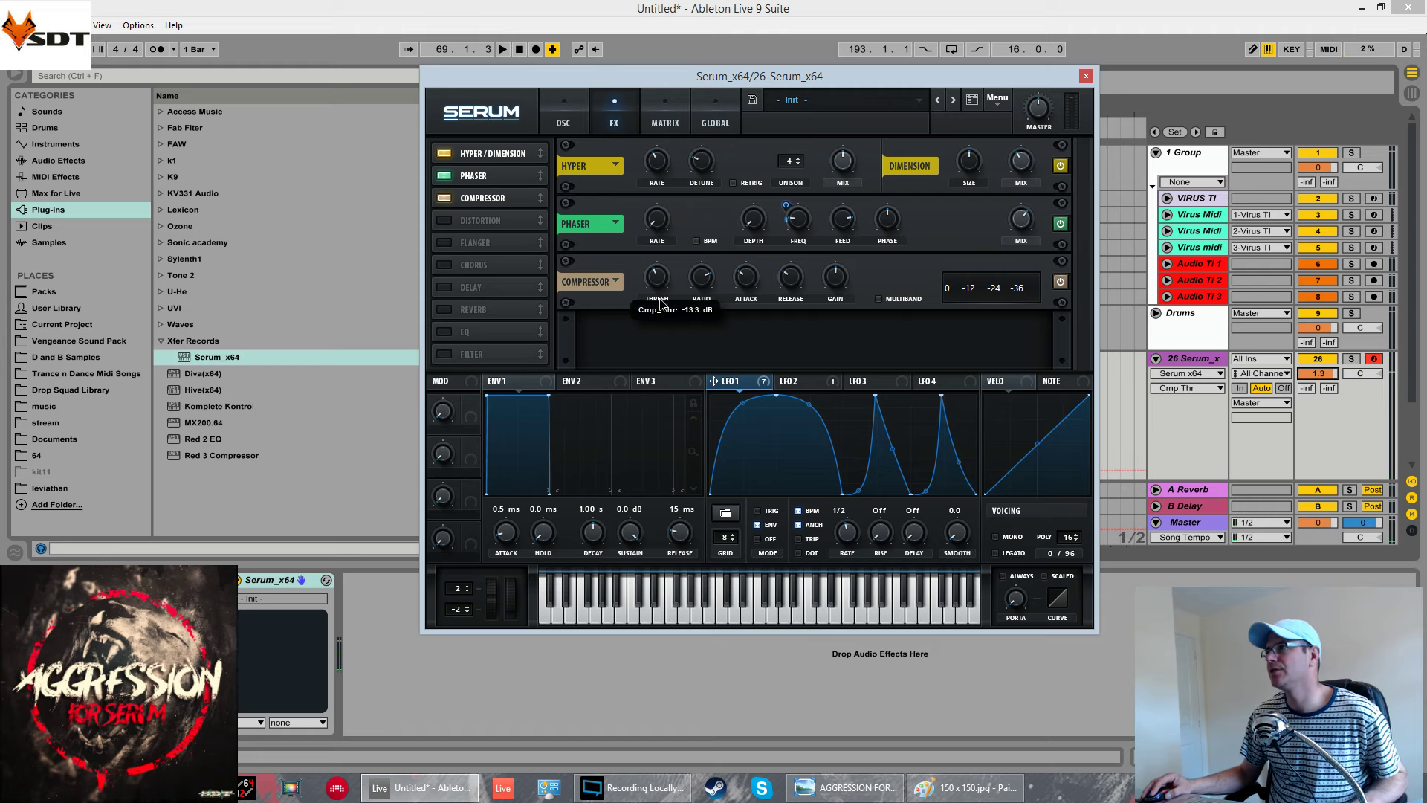
click(701, 284)
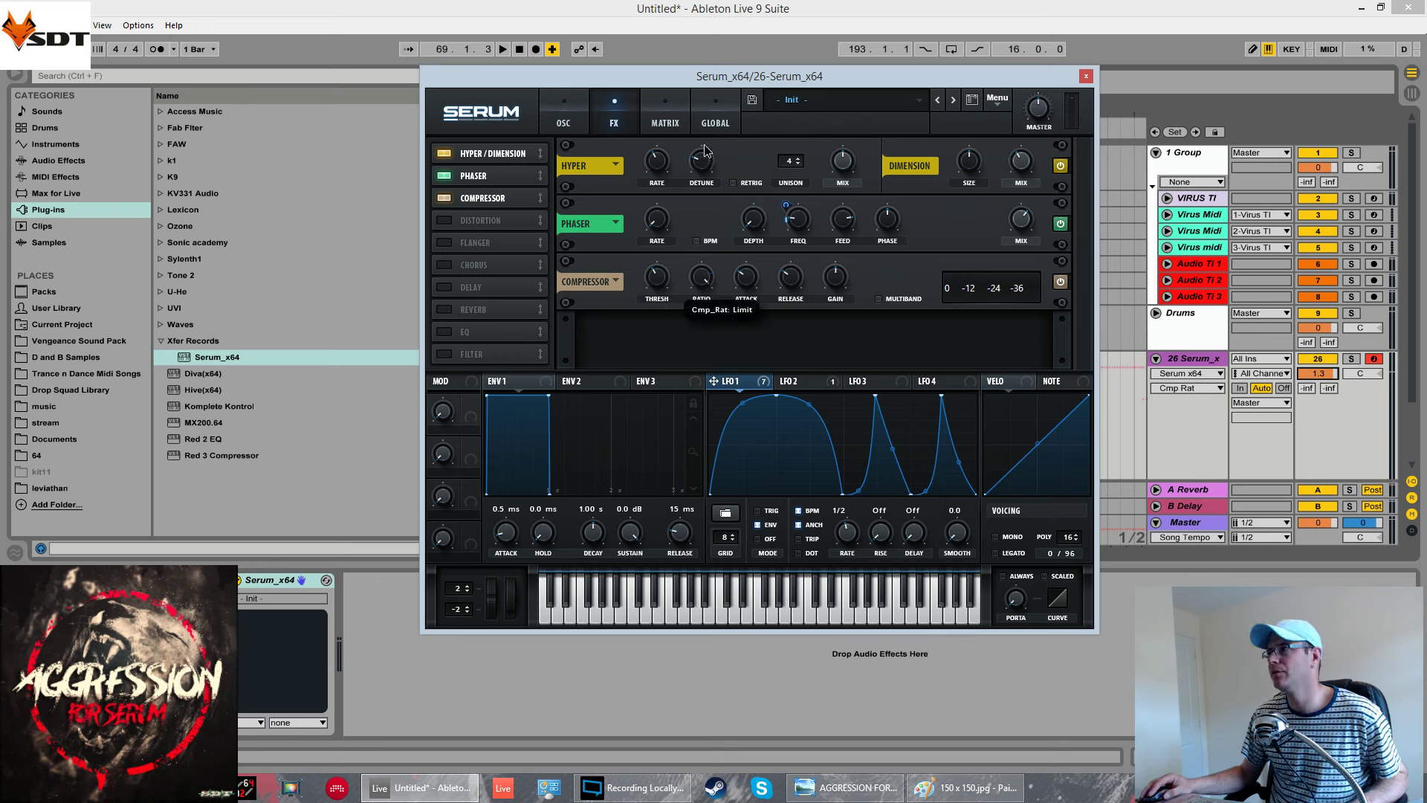
click(749, 275)
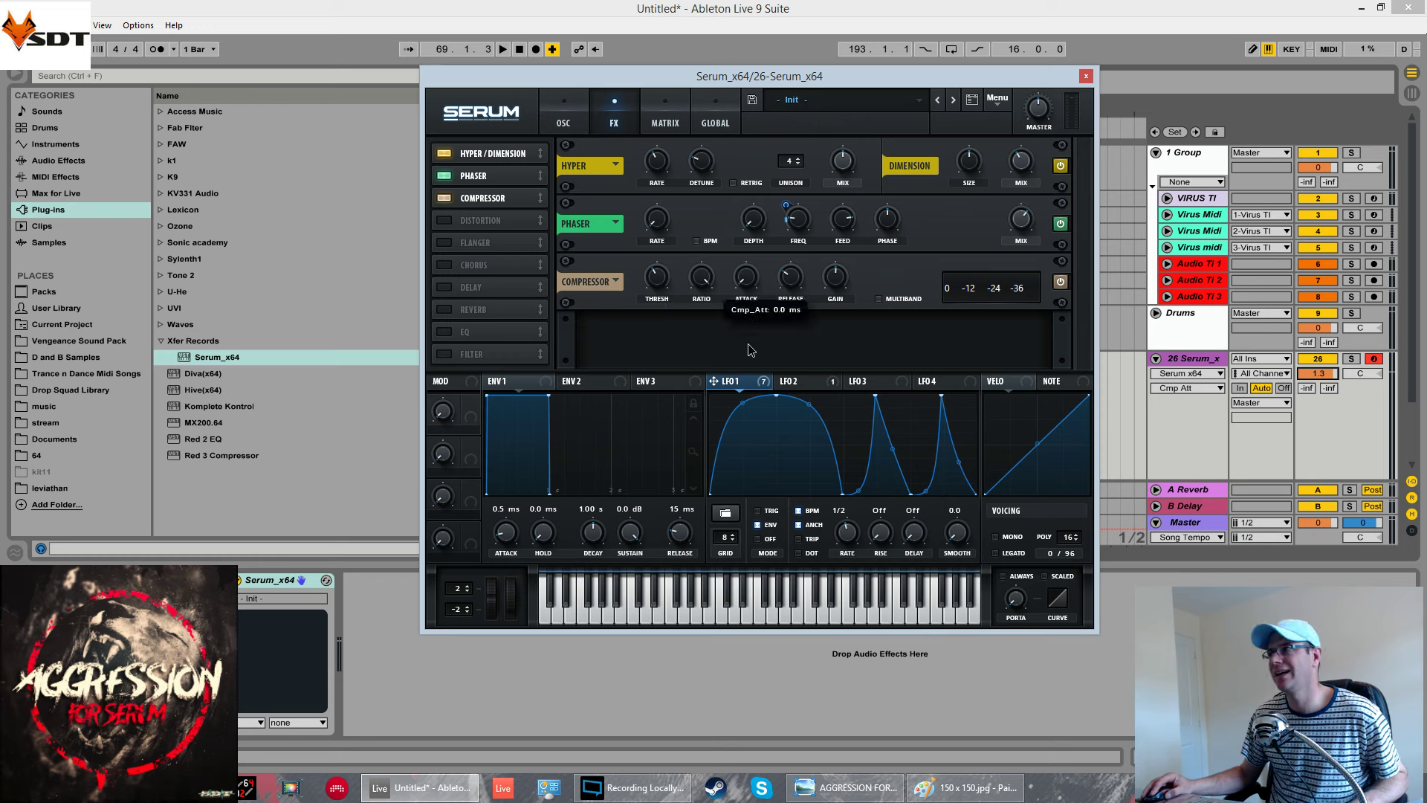
click(797, 278)
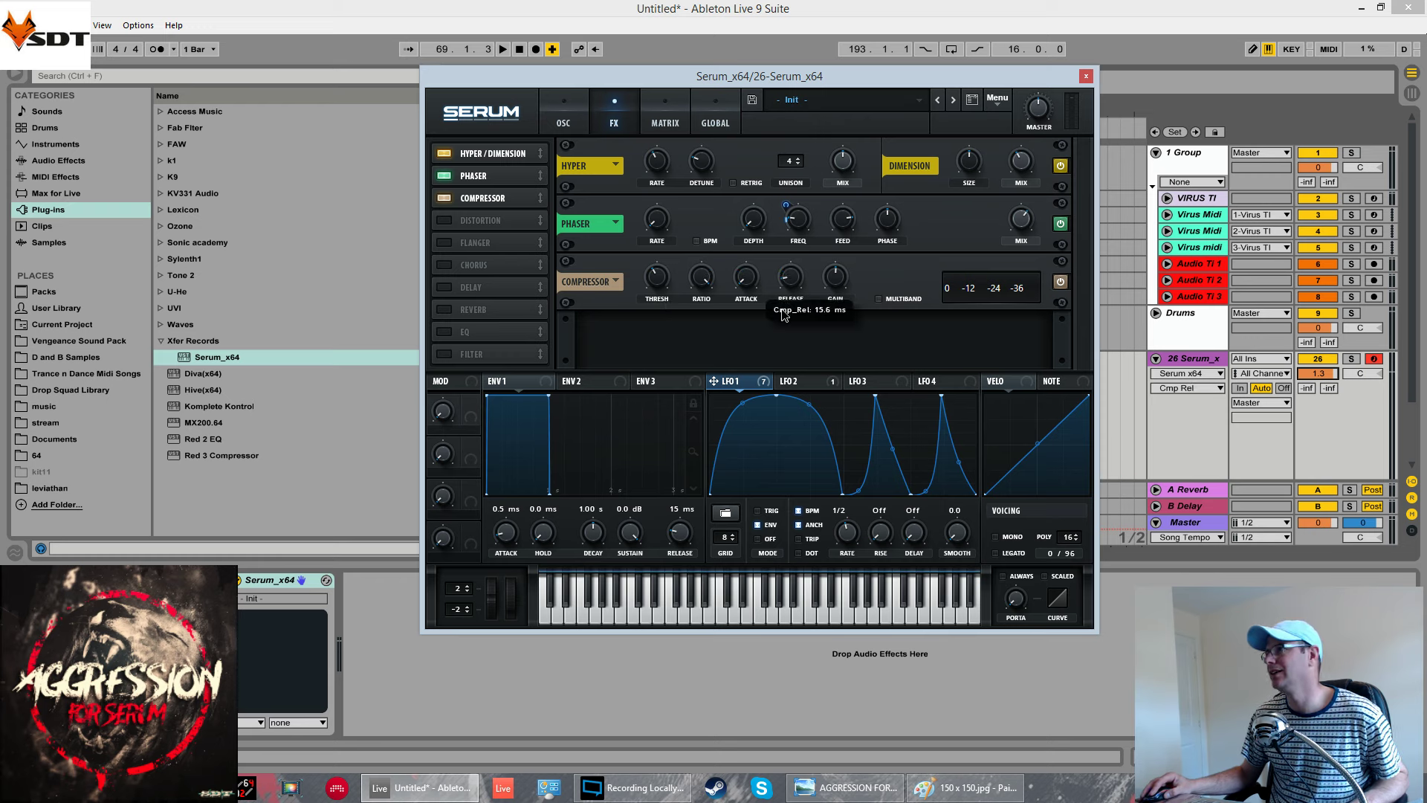
click(879, 300)
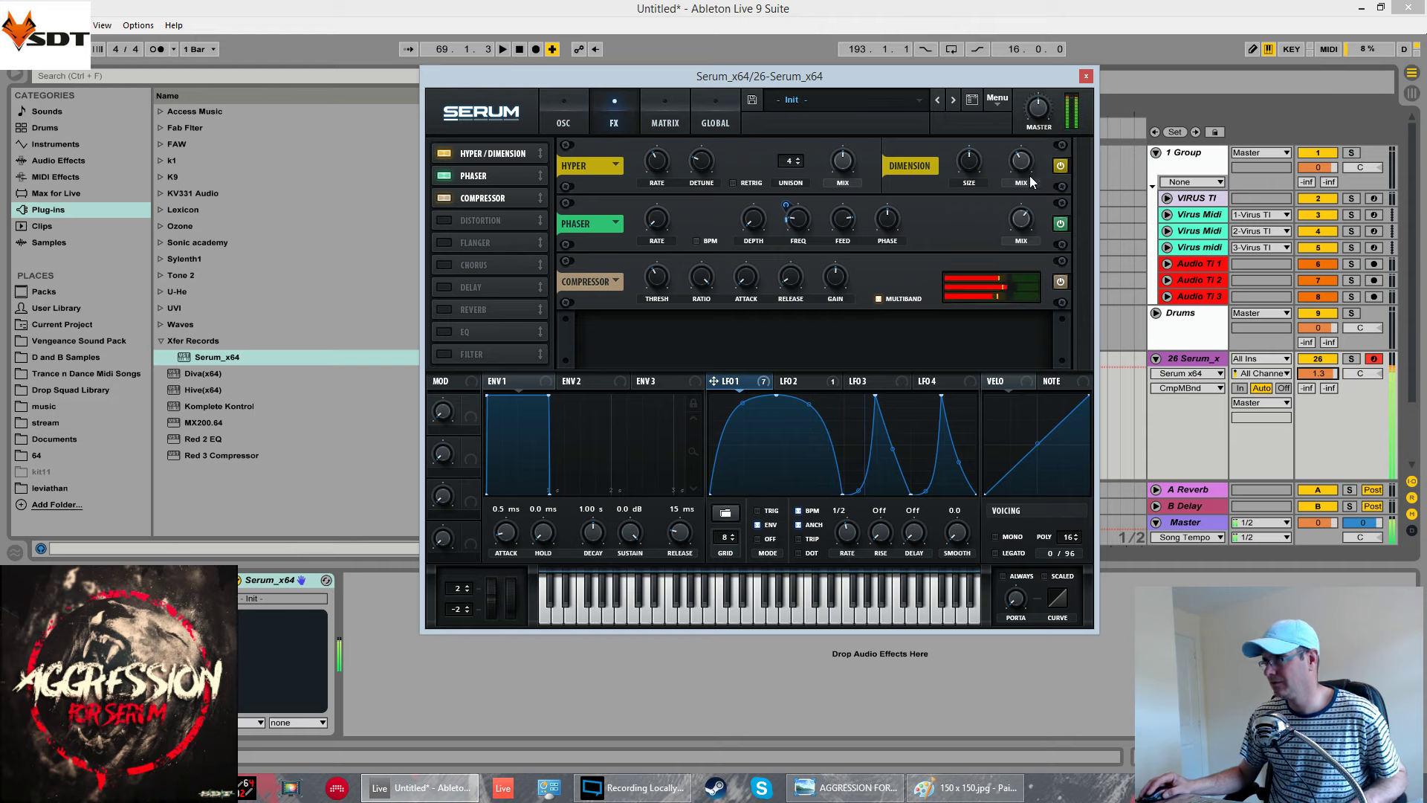
click(1036, 132)
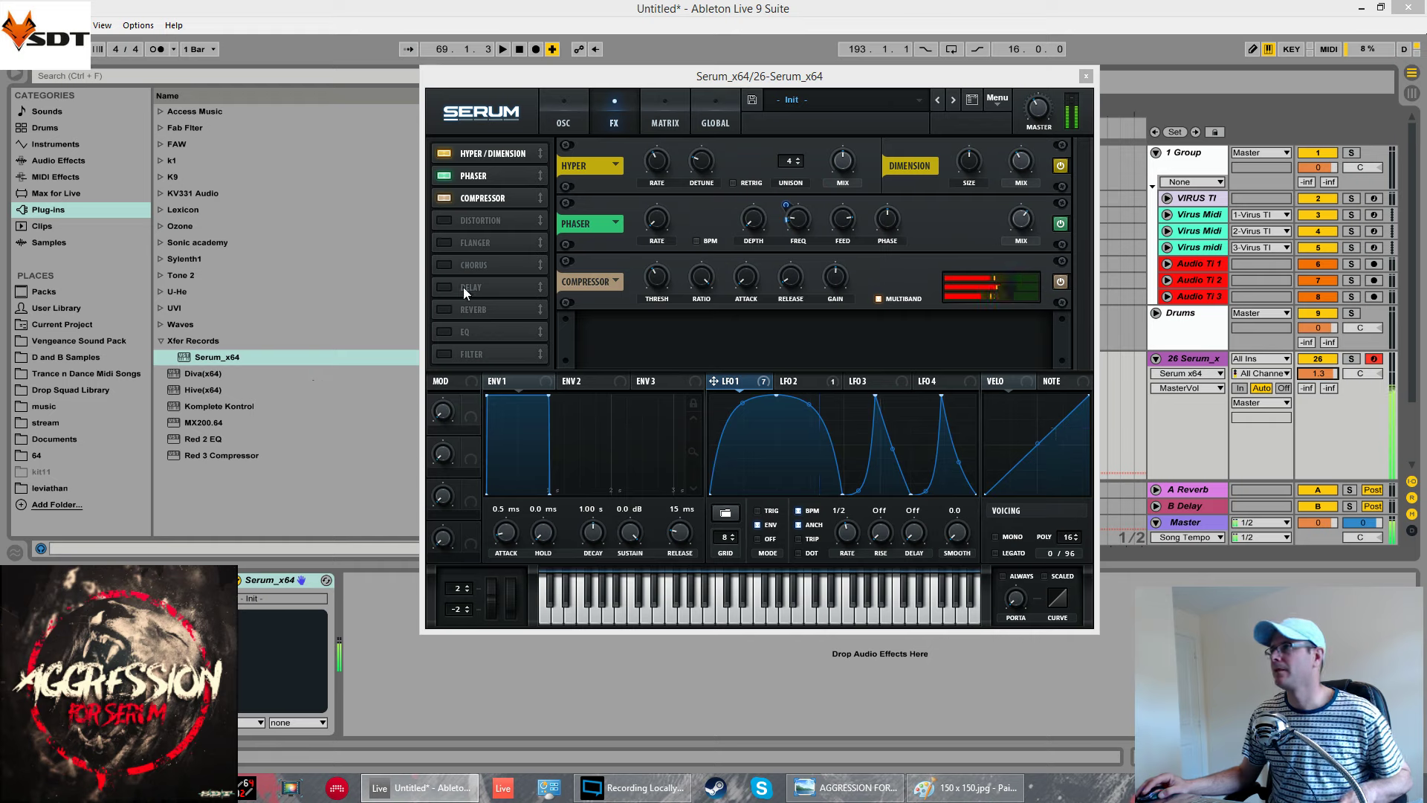
Enable the Reverb effect, adjust its size and decay, and compare the Hall and Plate modes, ending on Plate
click(446, 309)
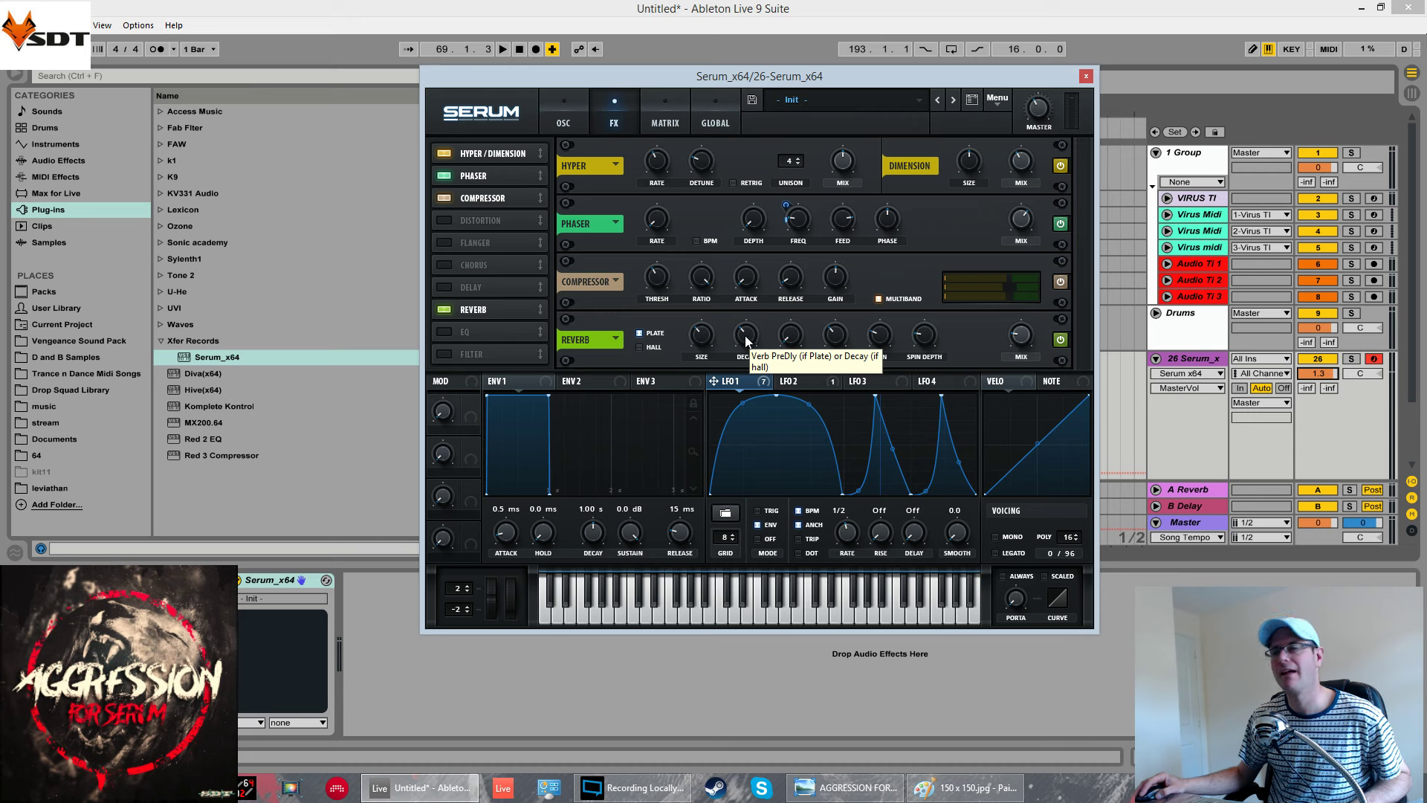
drag(698, 339, 797, 463)
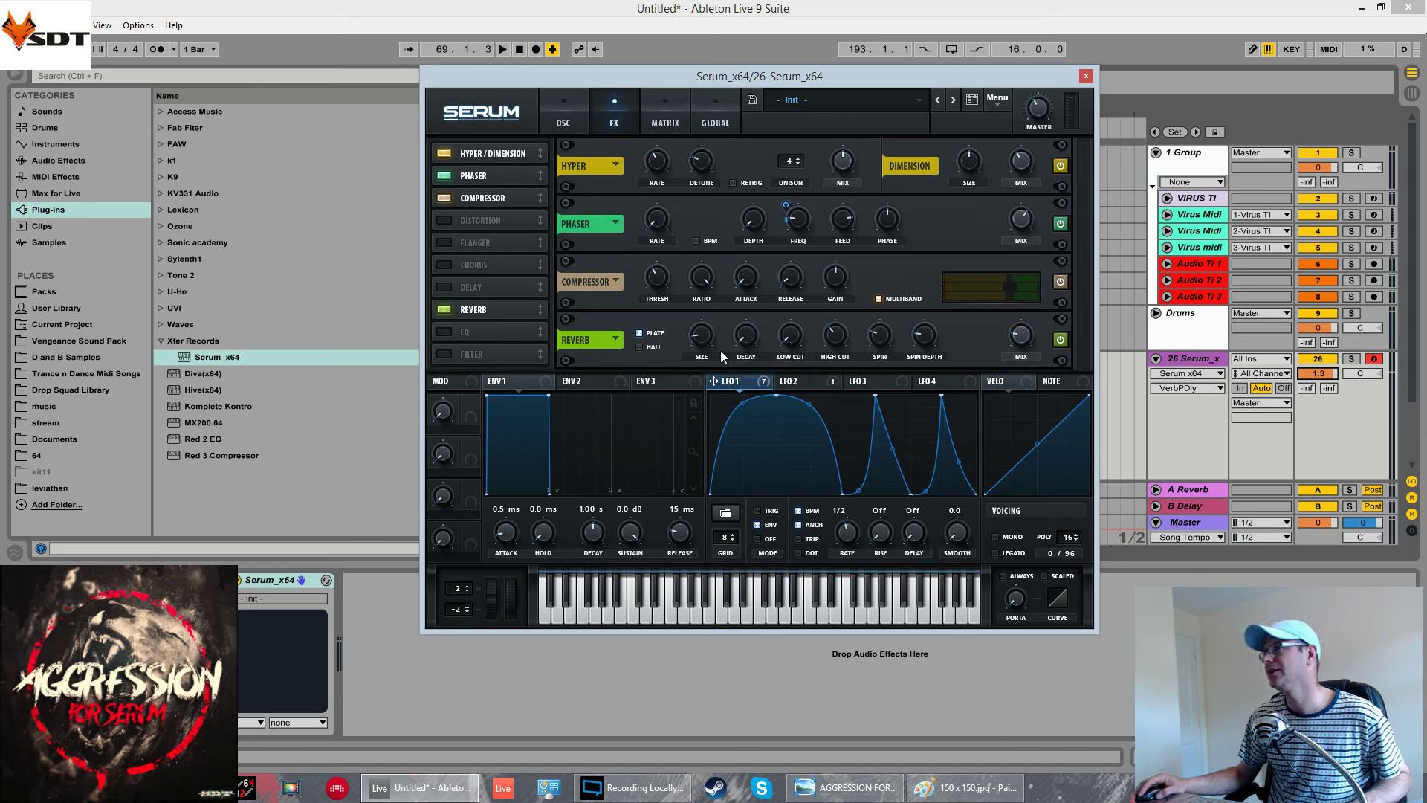
click(640, 347)
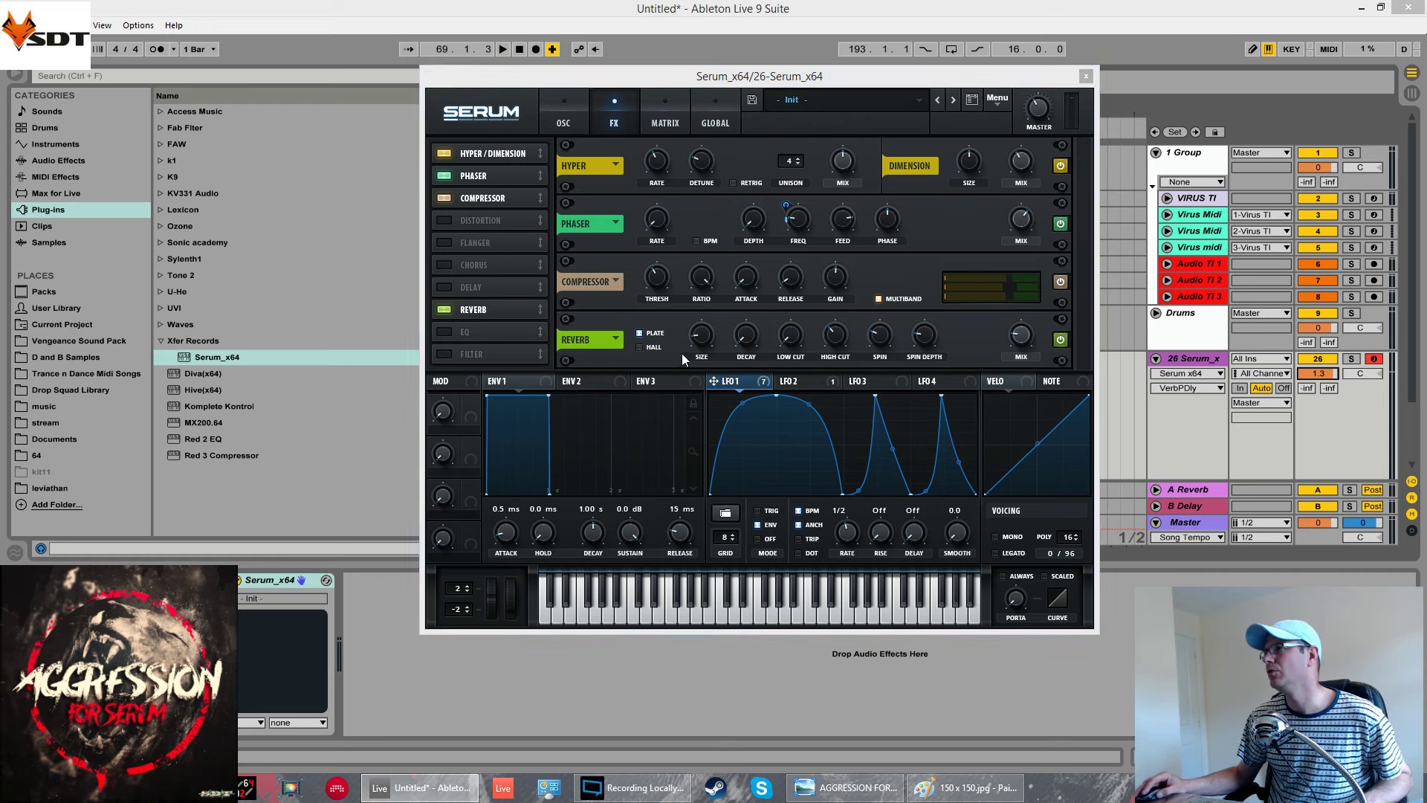
click(641, 357)
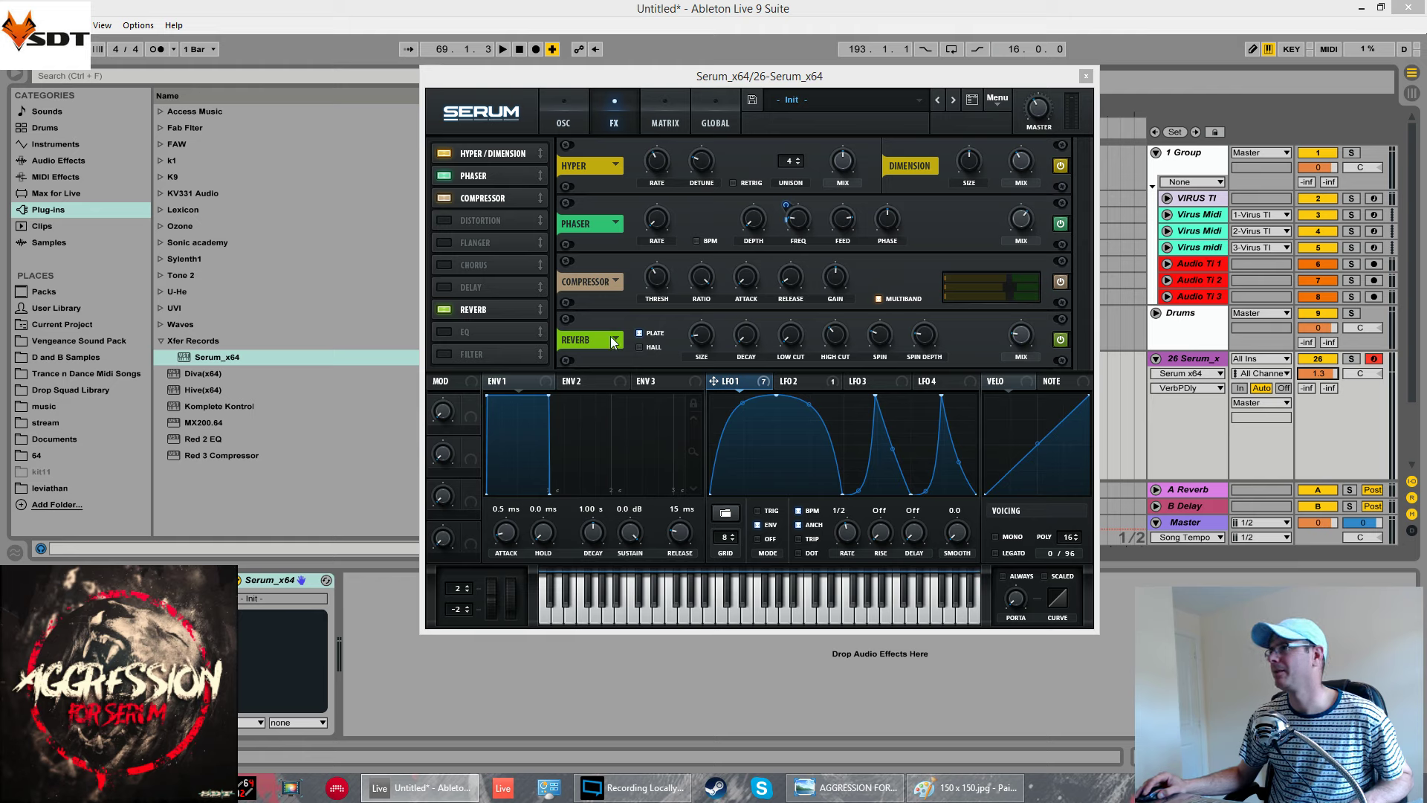
click(640, 347)
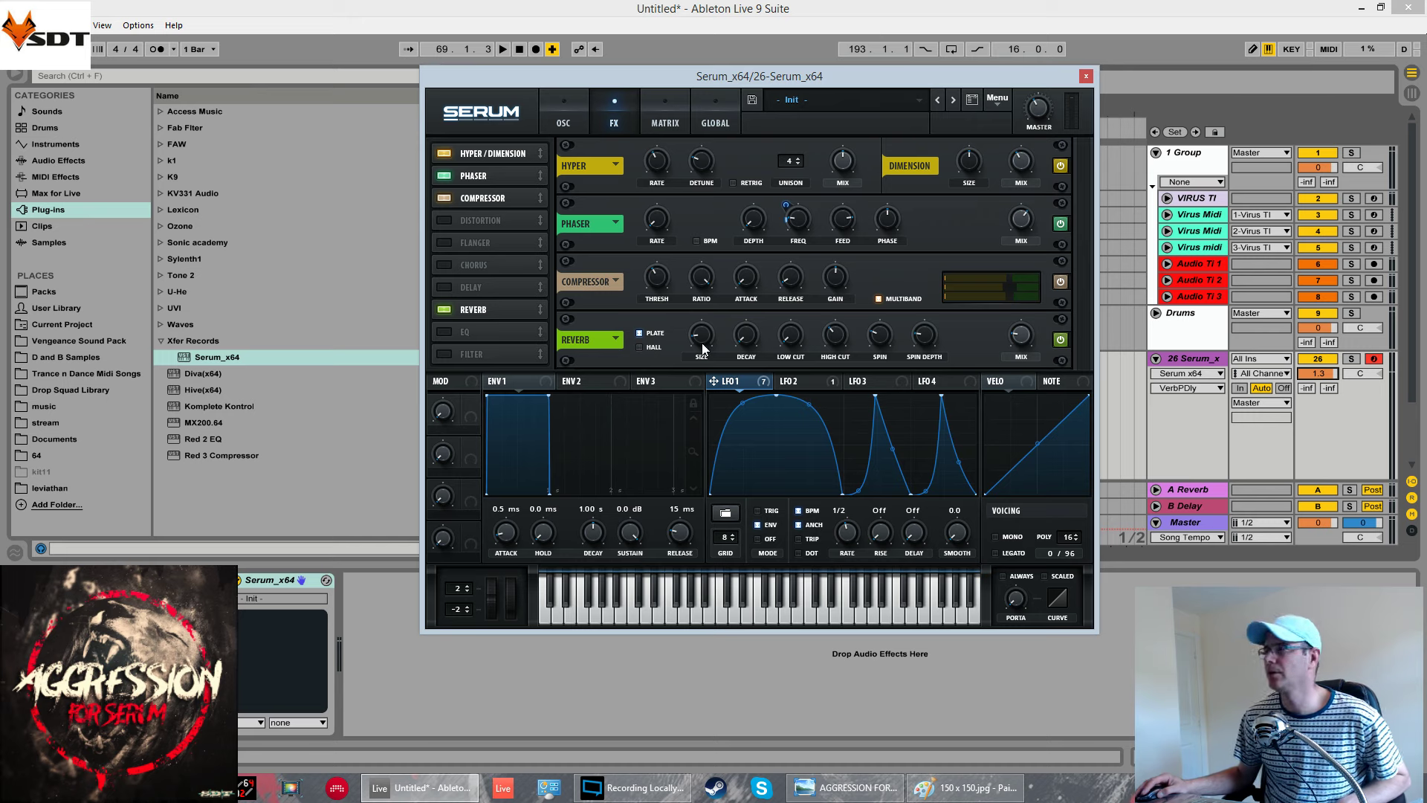
click(640, 347)
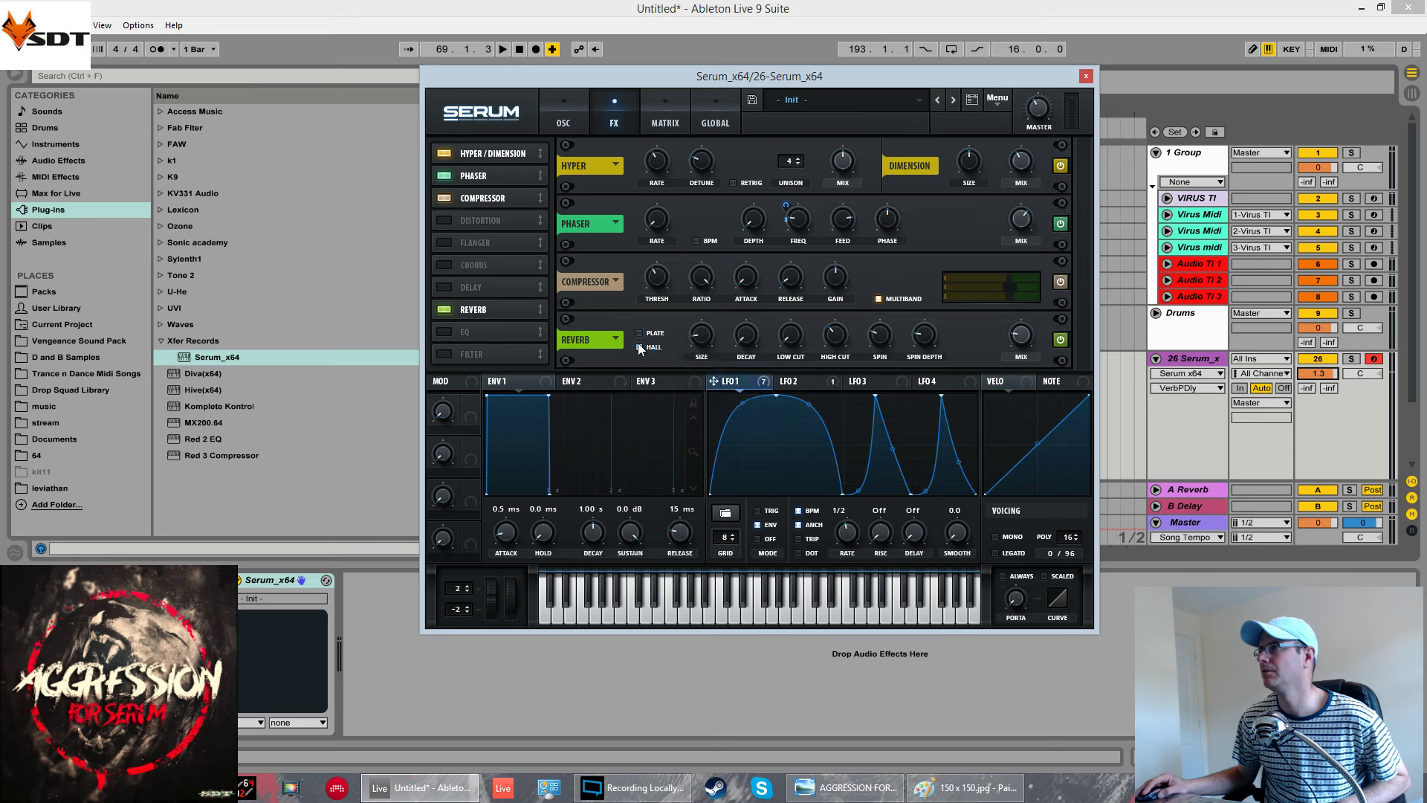
click(641, 345)
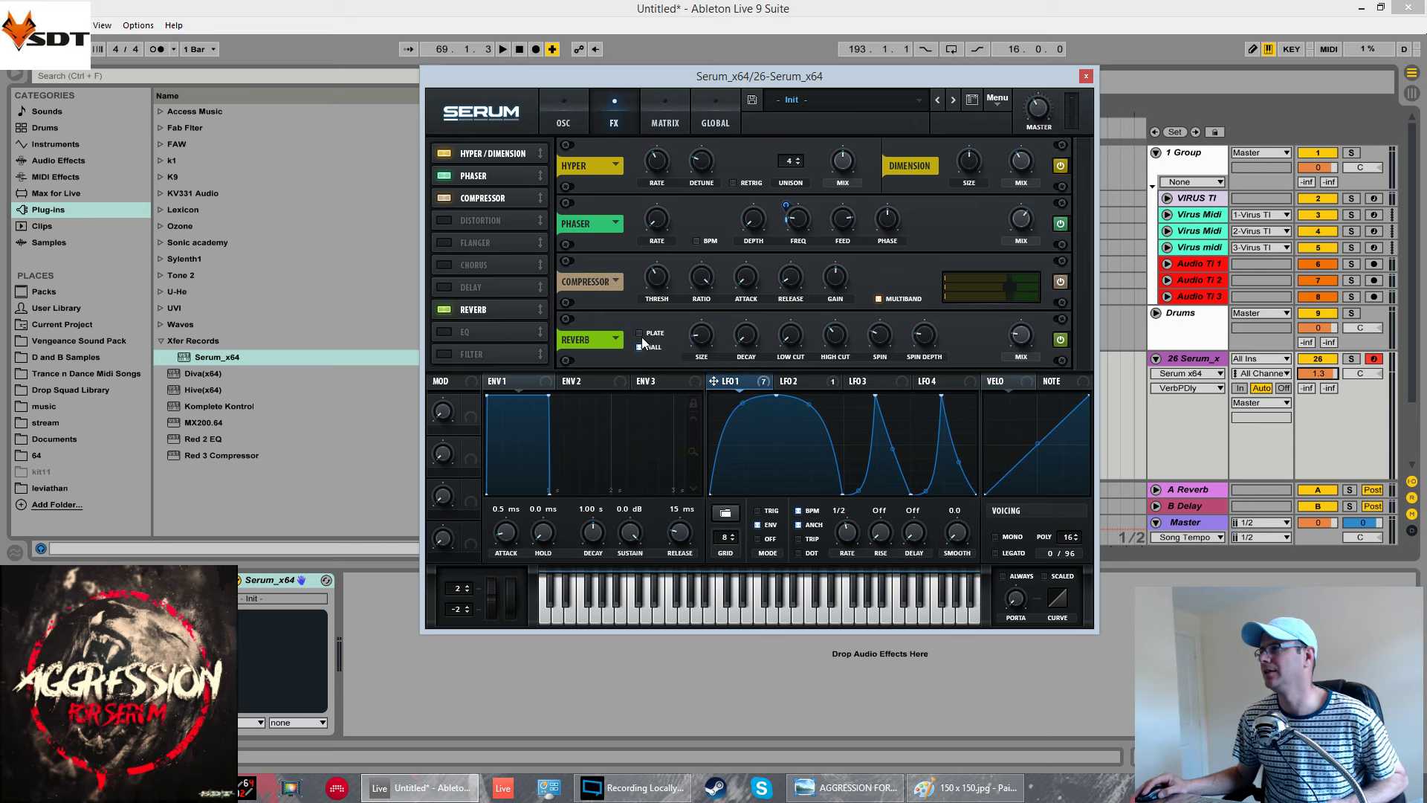
click(639, 334)
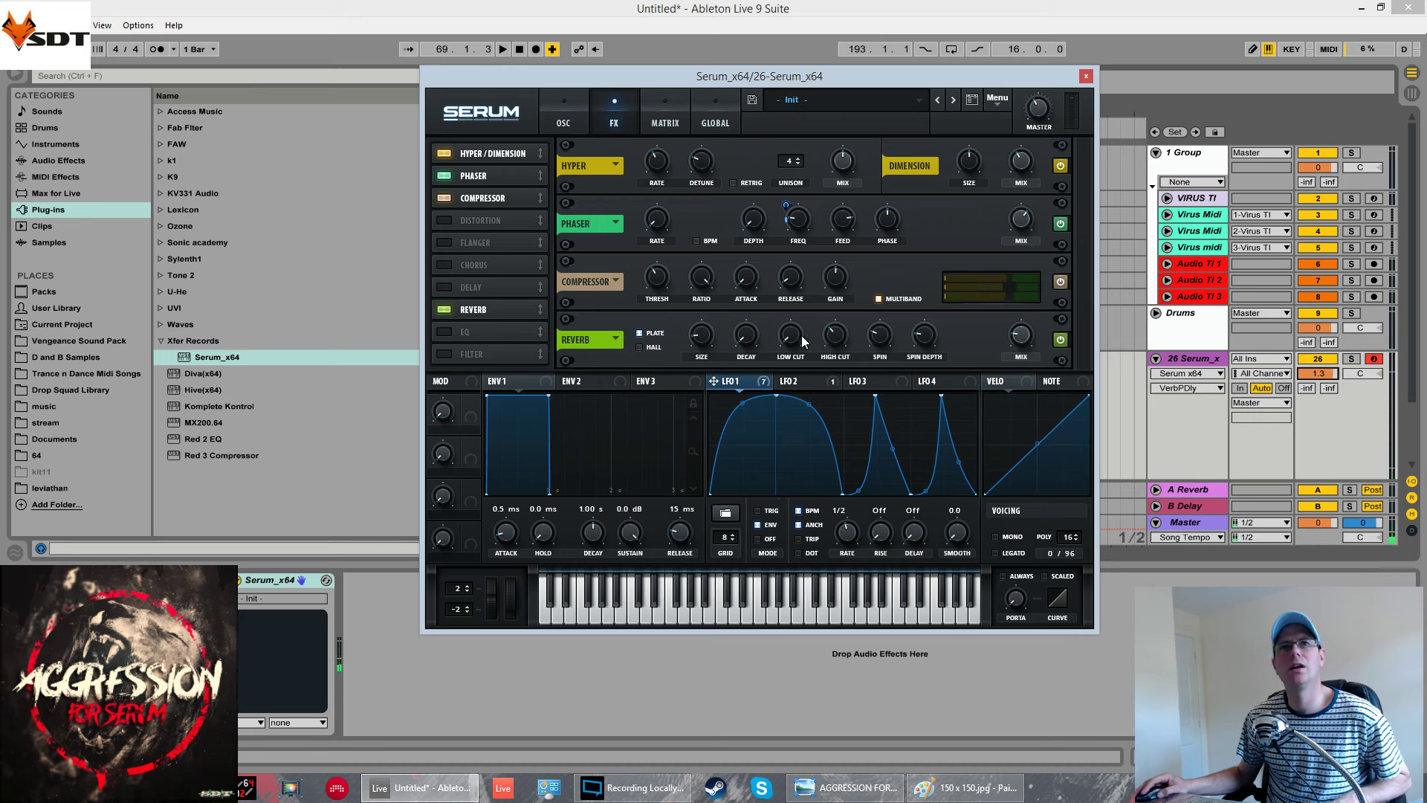
Adjust the reverb's high cut, spin depth and mix in Plate mode, and modulate the reverb mix with LFO 1
click(836, 334)
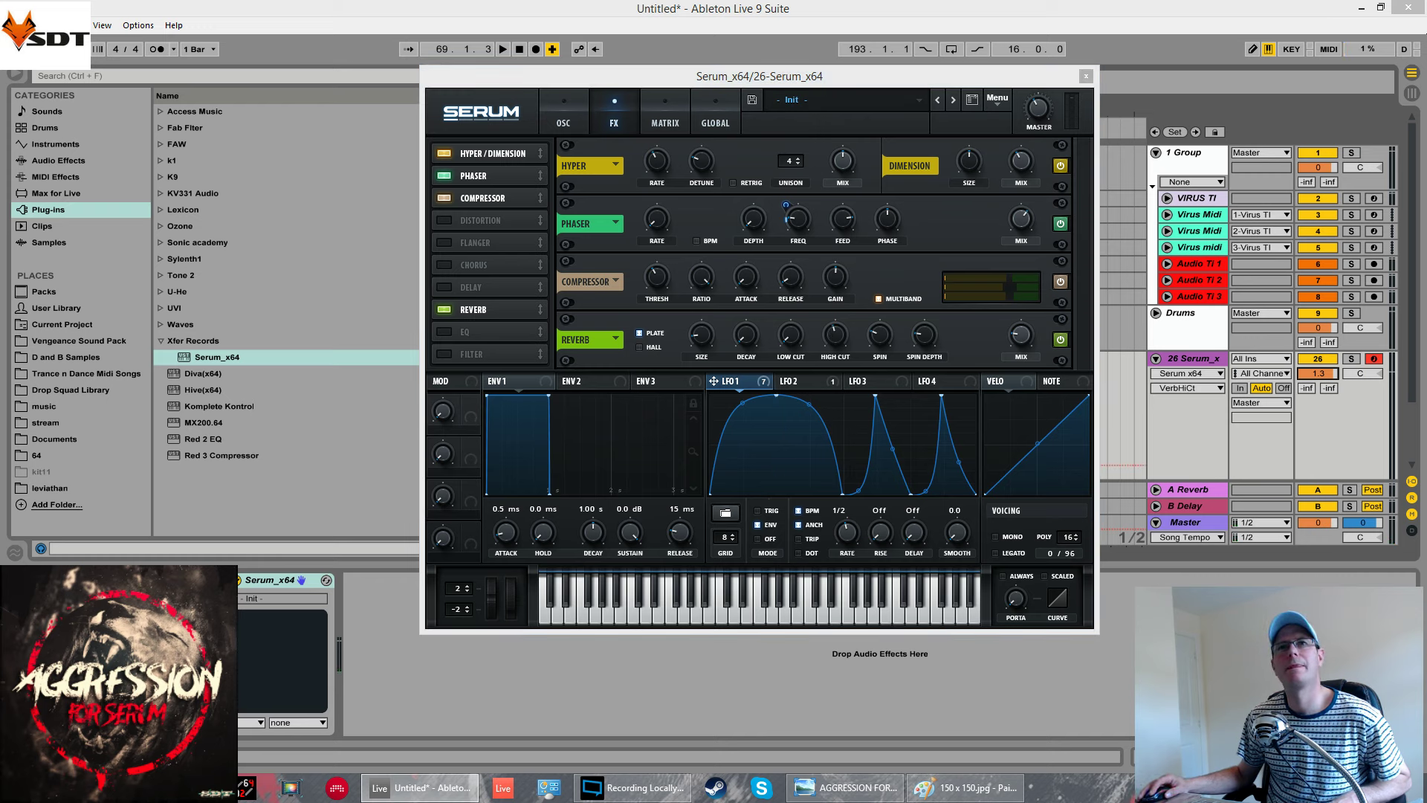
click(632, 344)
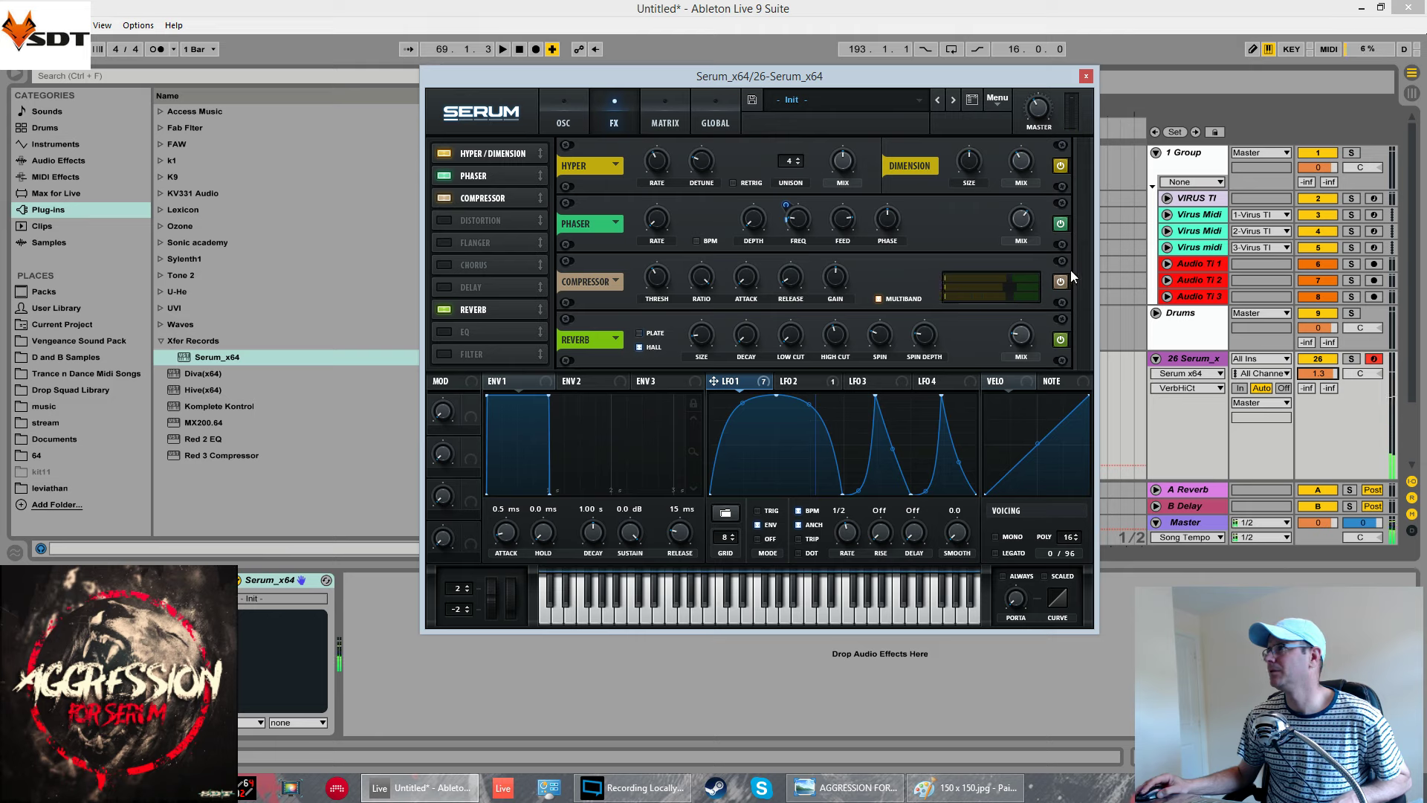
click(1022, 335)
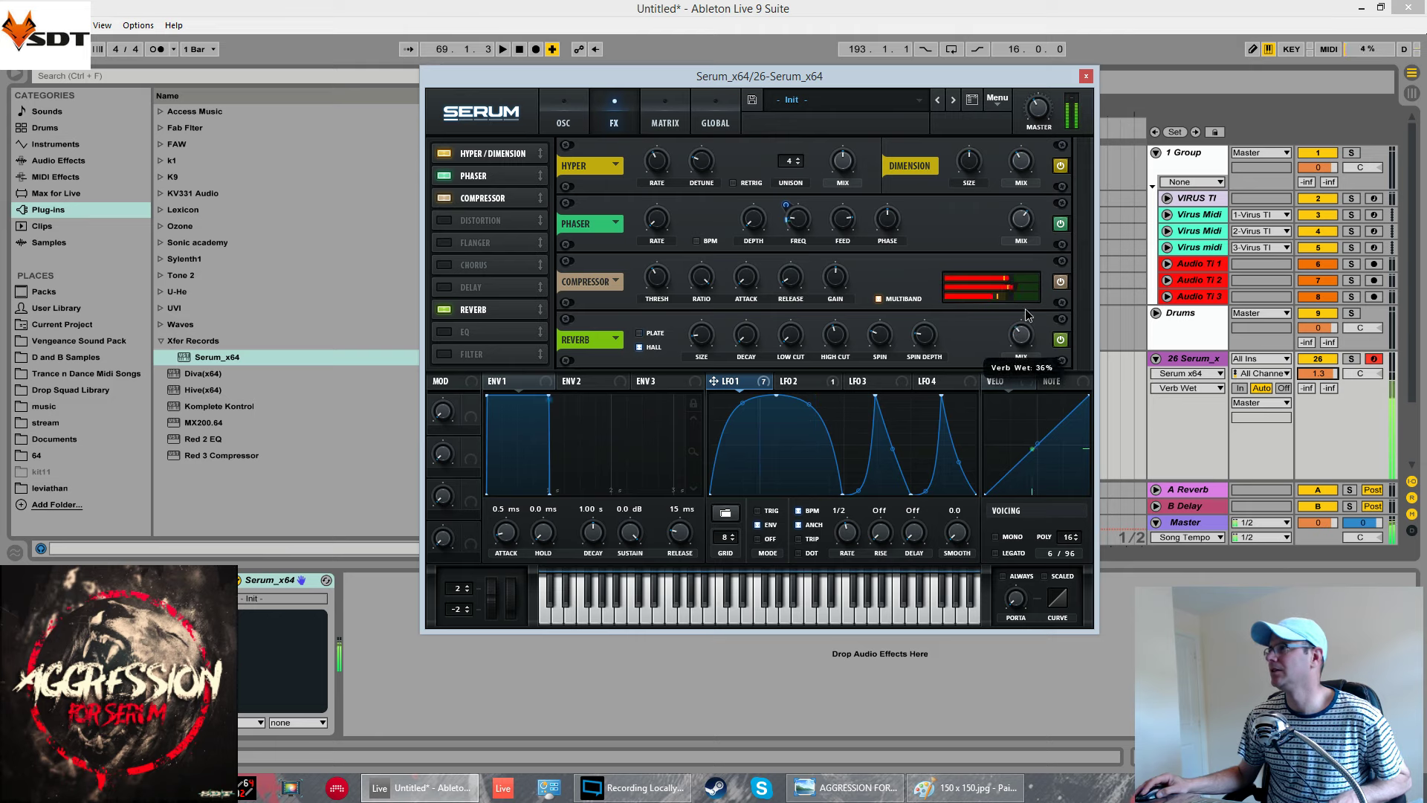
click(638, 346)
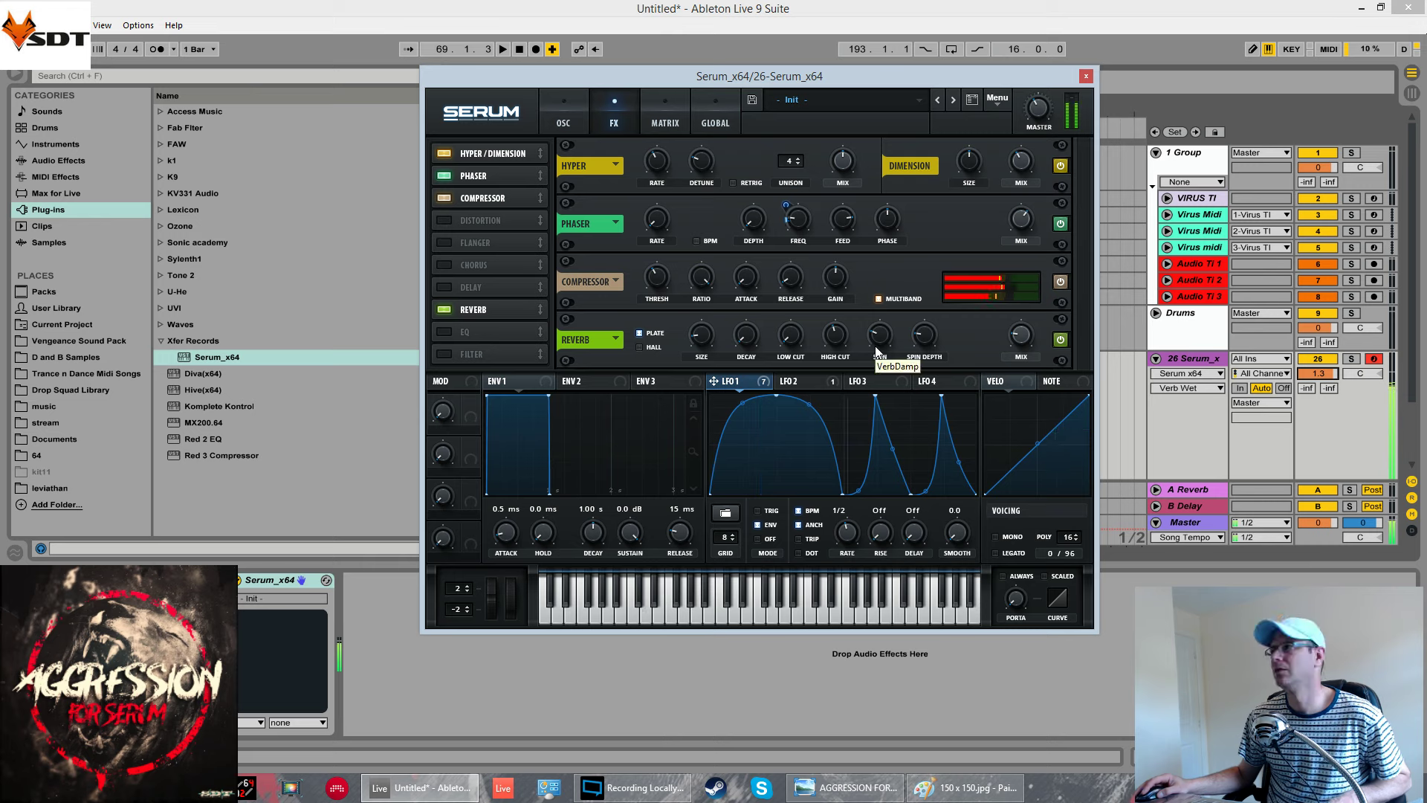
click(924, 335)
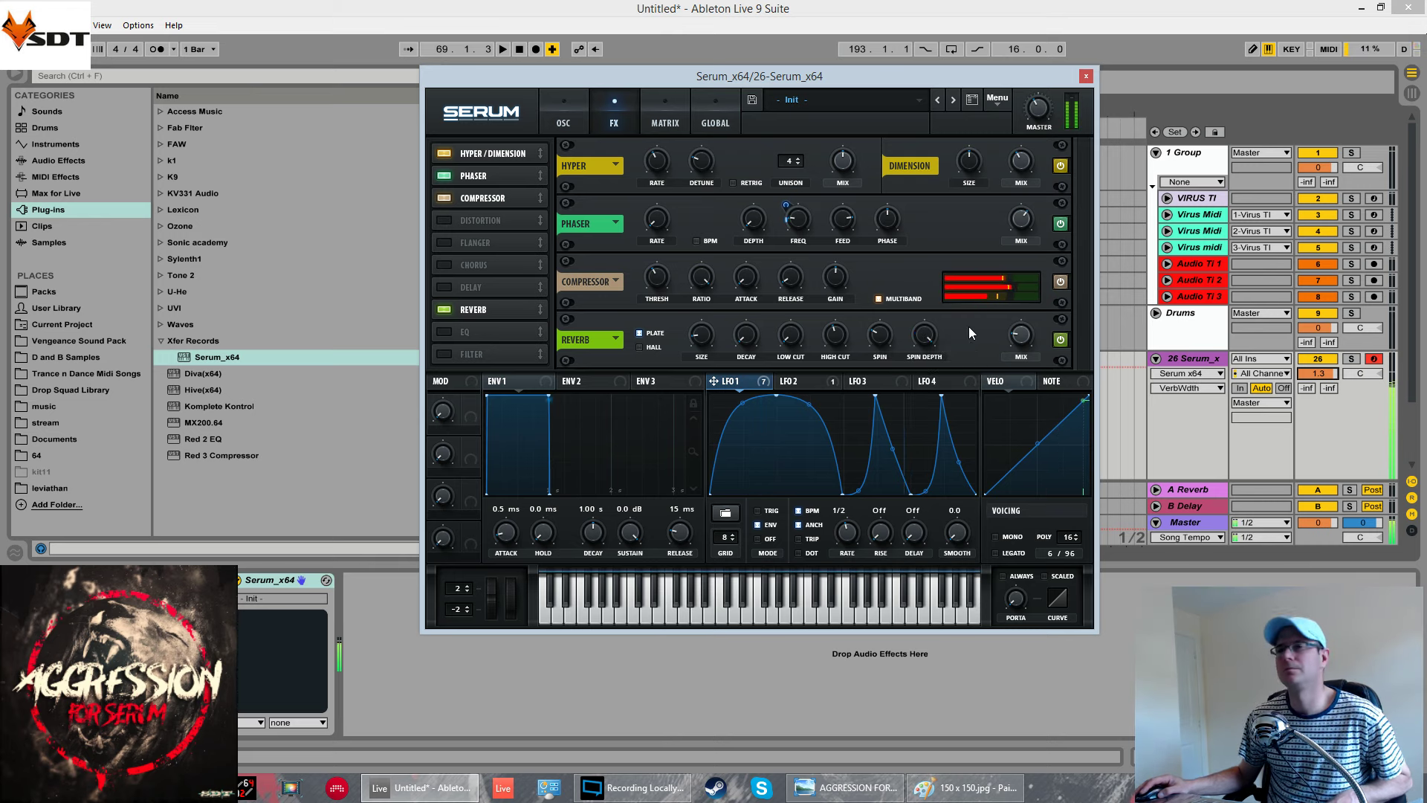
click(1021, 336)
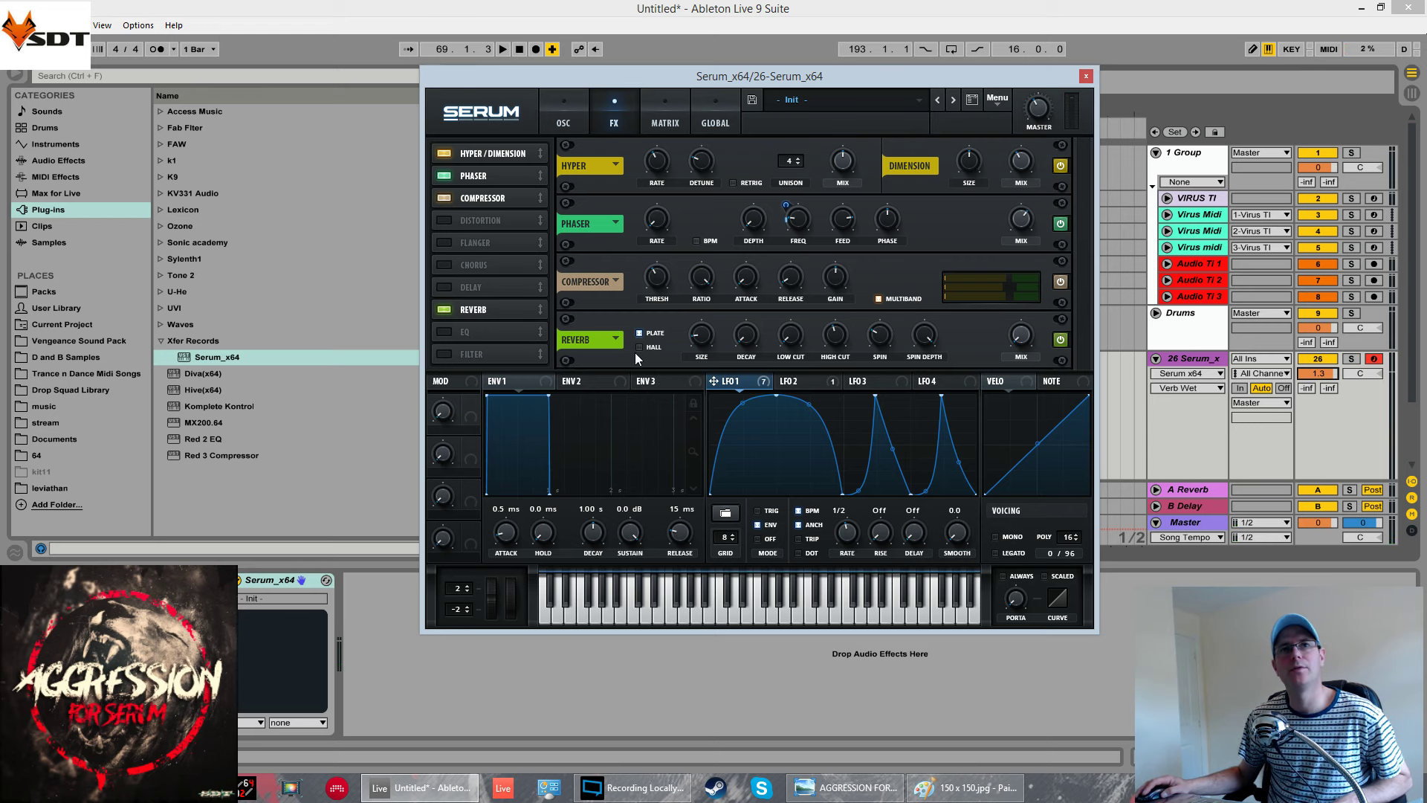
drag(715, 381, 1018, 405)
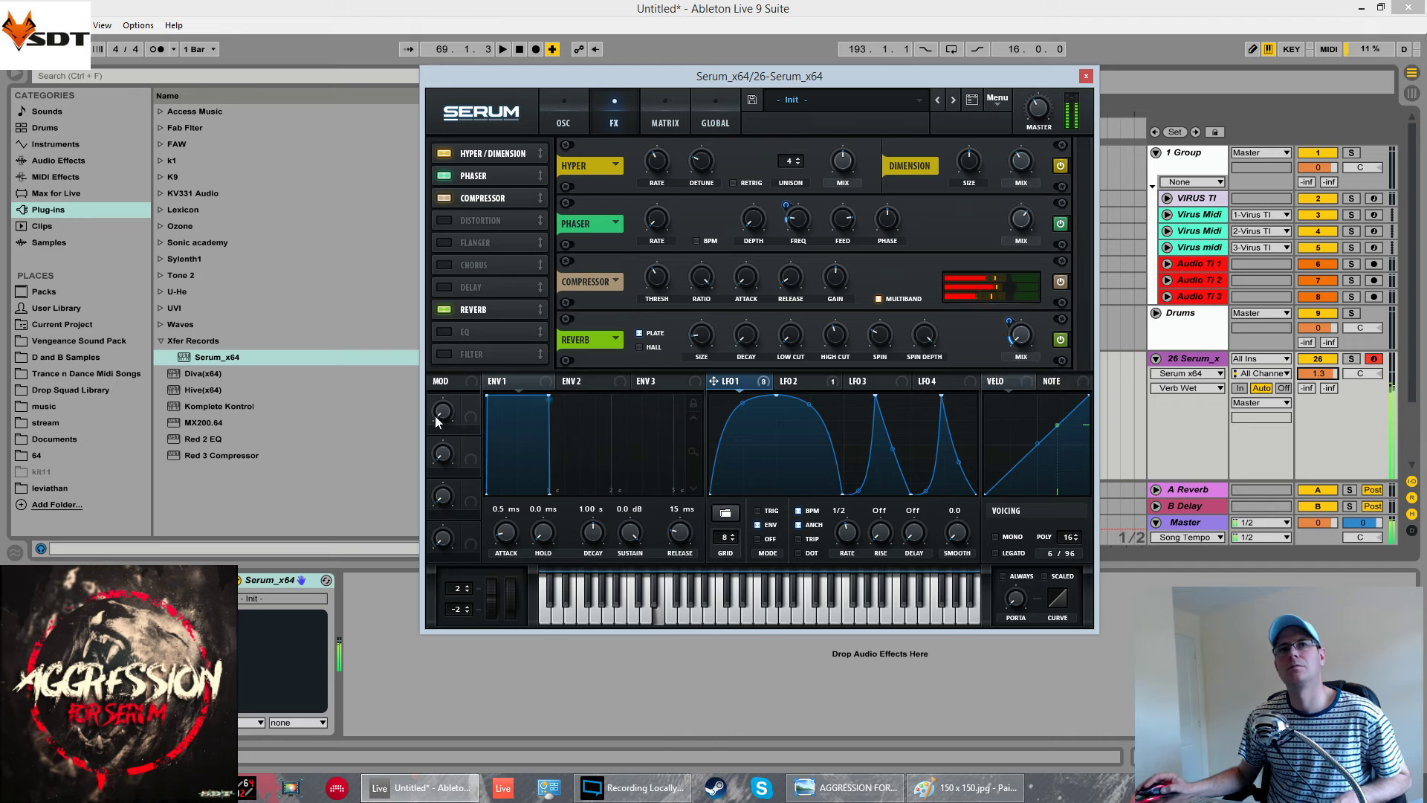
Enable the EQ with a peak-shaped low band, boost it by about 8.8 dB and modulate its adjusted frequency with LFO 1
click(444, 332)
click(504, 332)
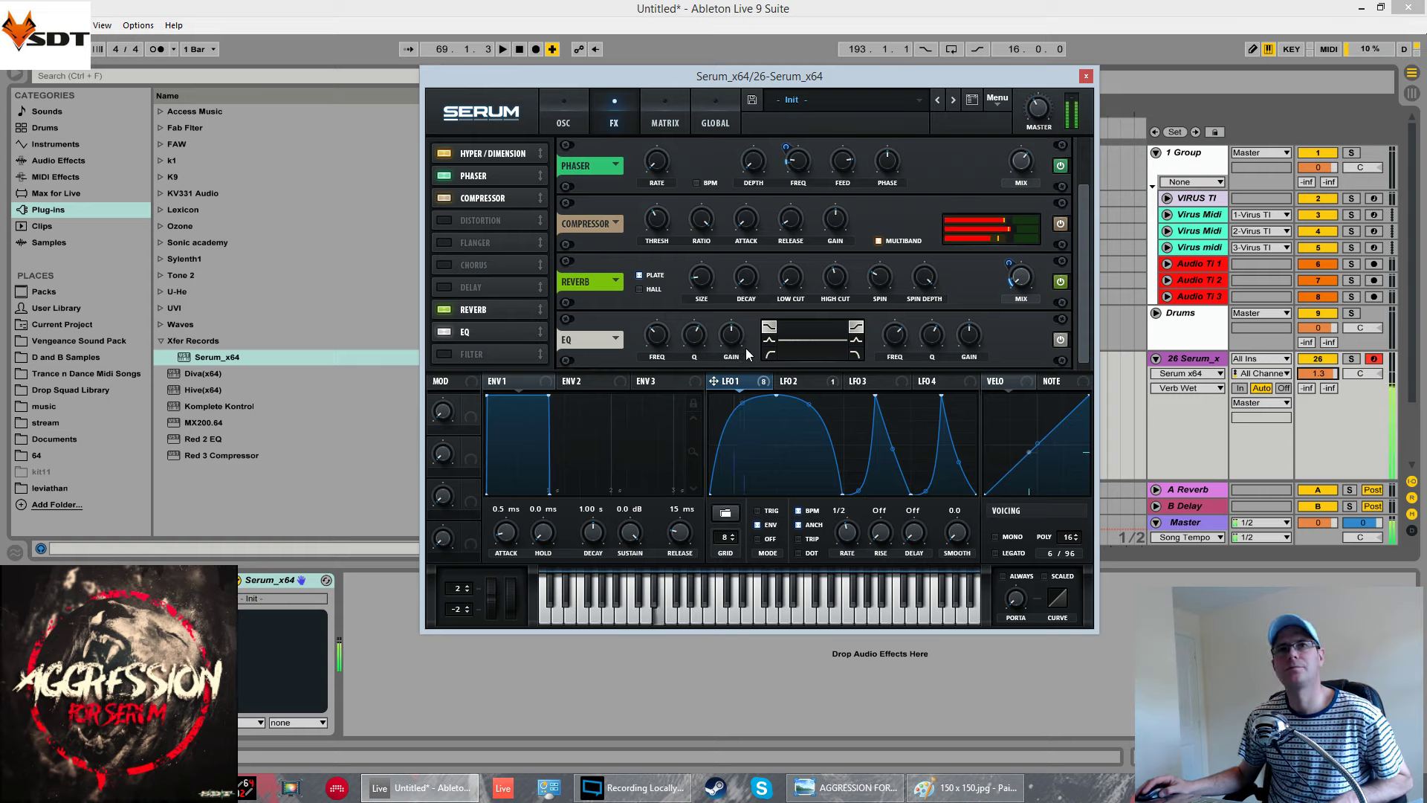
click(769, 339)
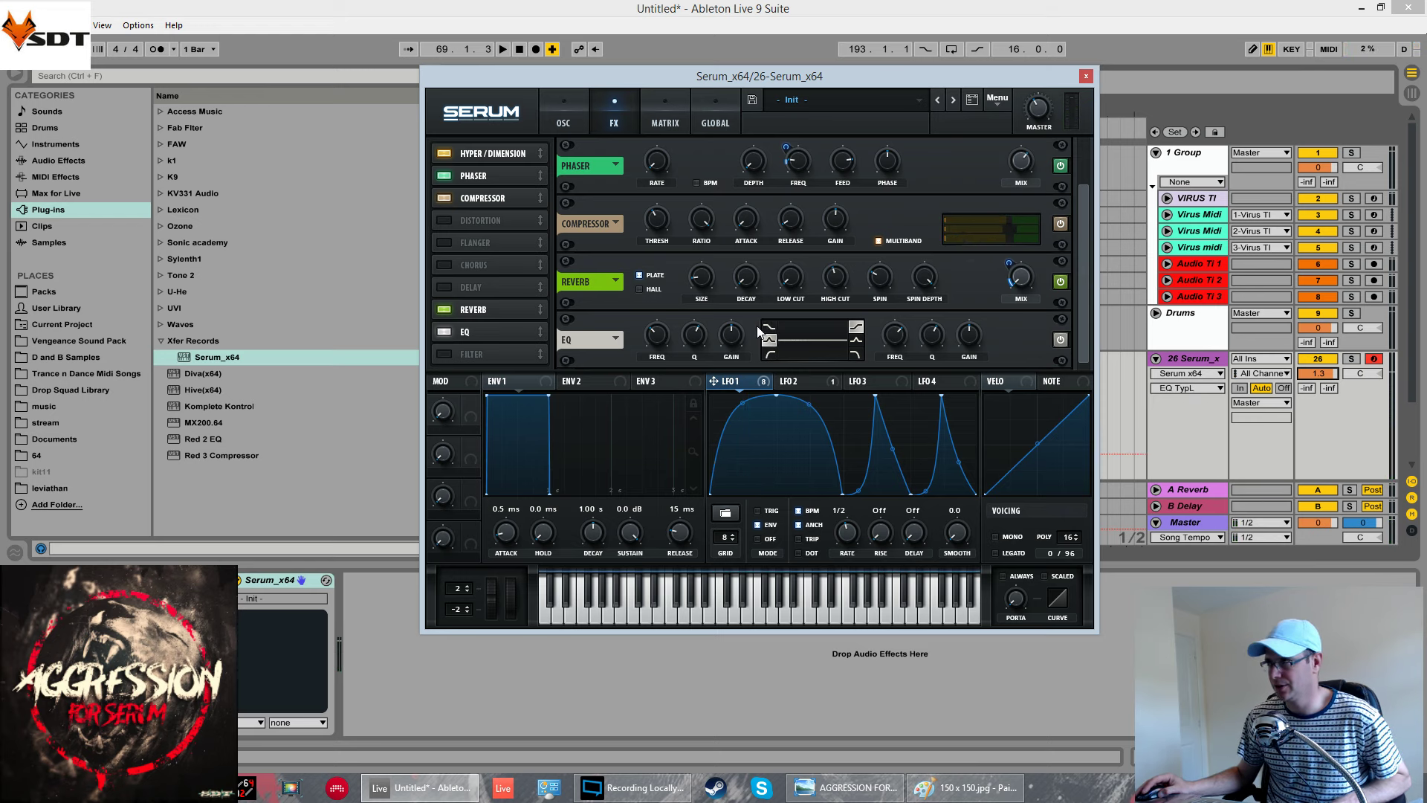
drag(737, 332, 740, 307)
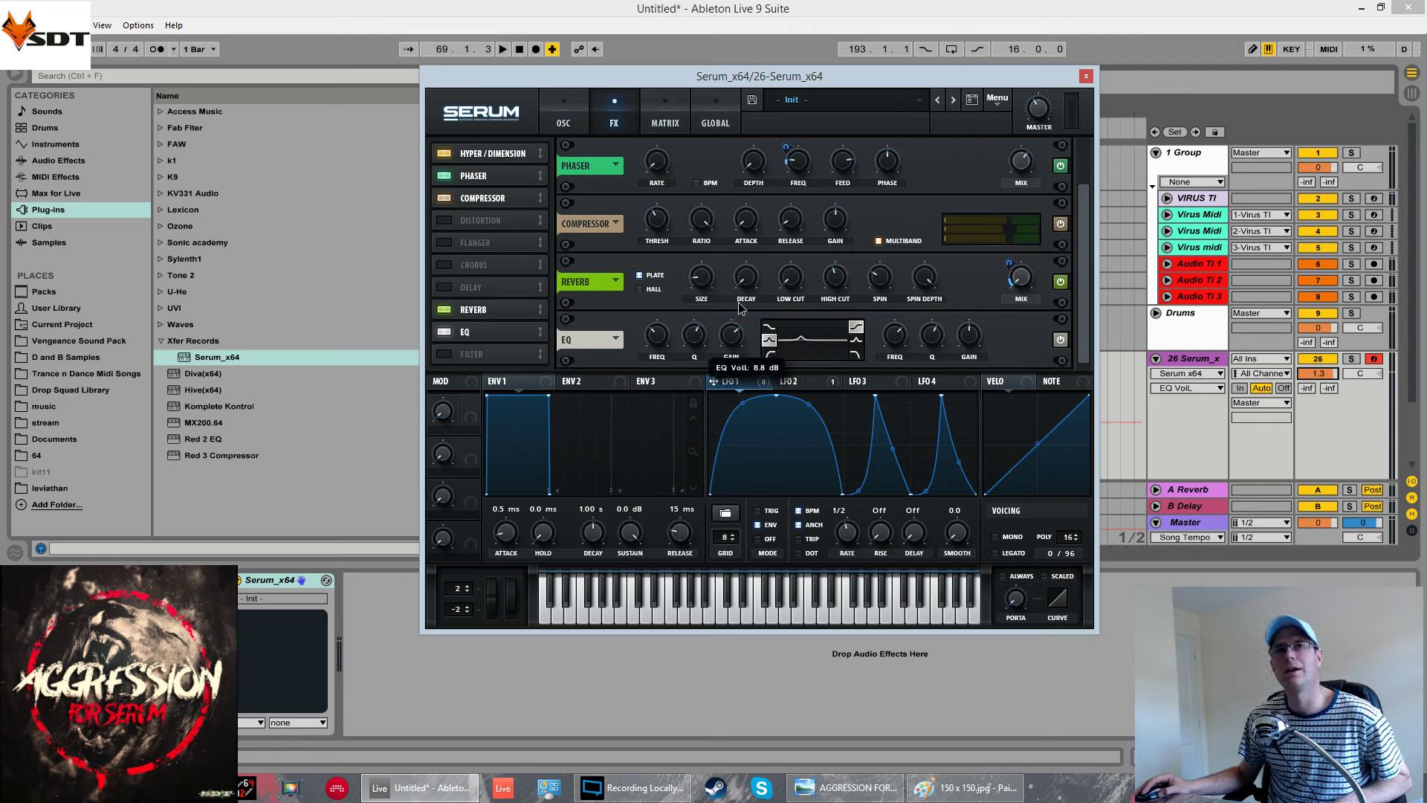
drag(683, 343, 653, 332)
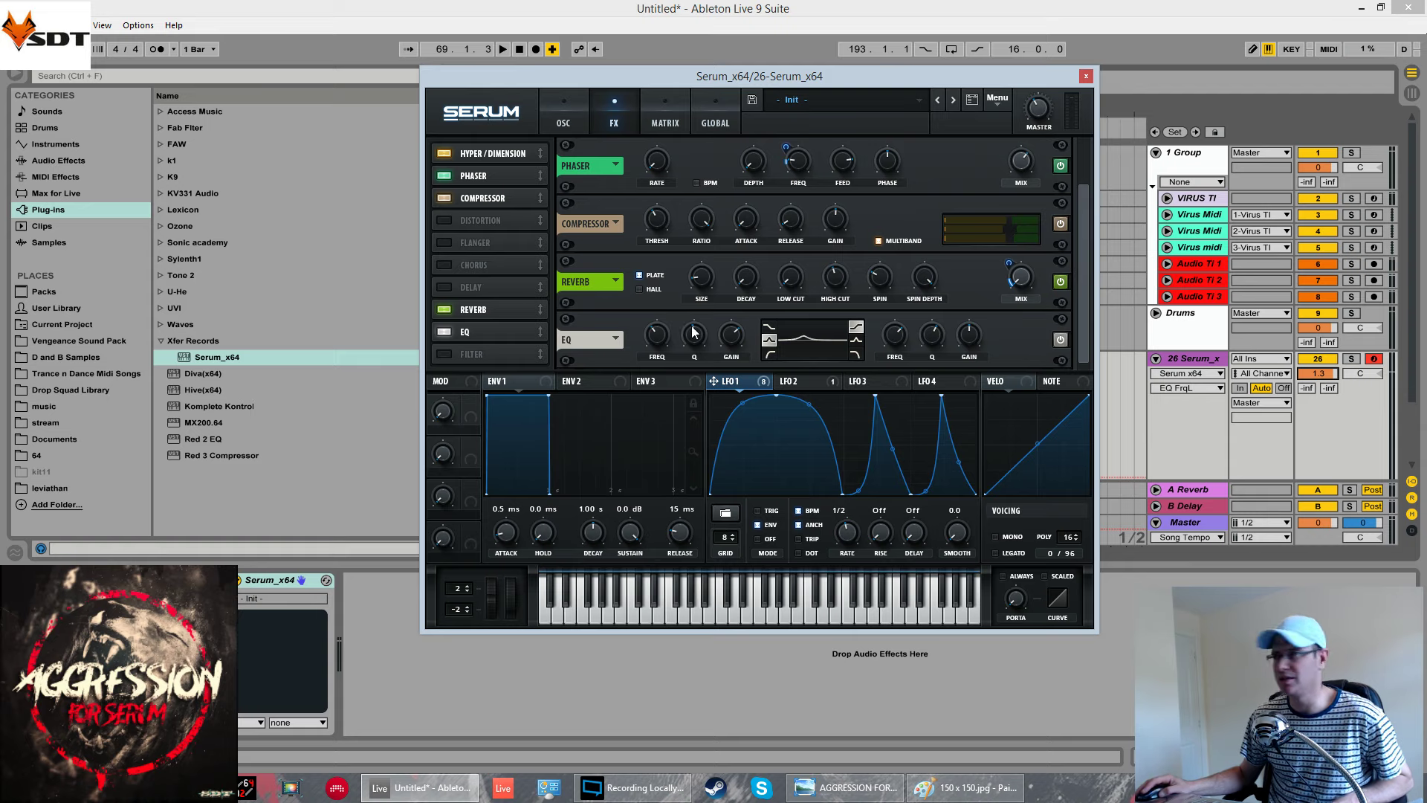
drag(709, 382, 646, 321)
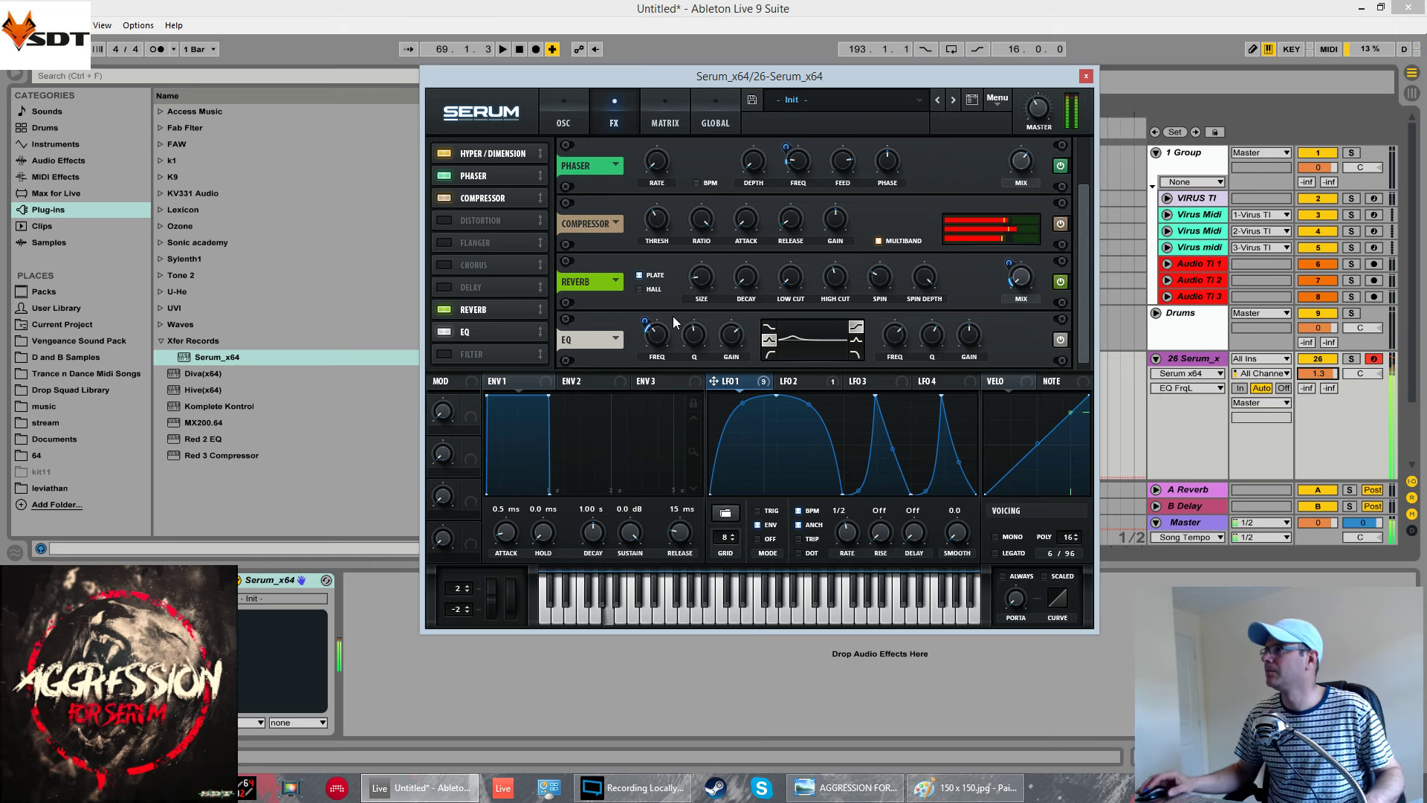
Readjust the reverb decay, bypass the reverb for comparison and remove it from the effects chain
click(748, 278)
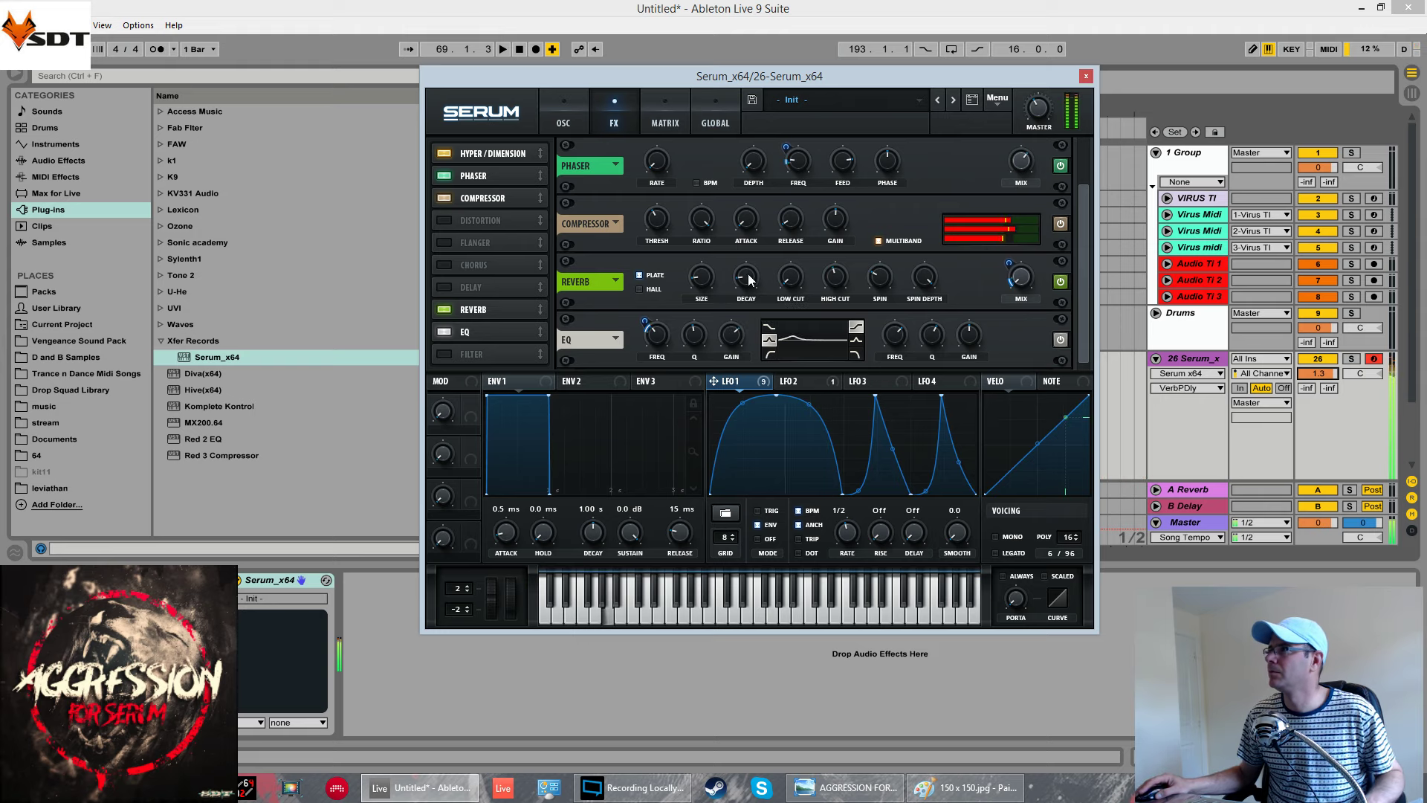
drag(747, 278, 761, 431)
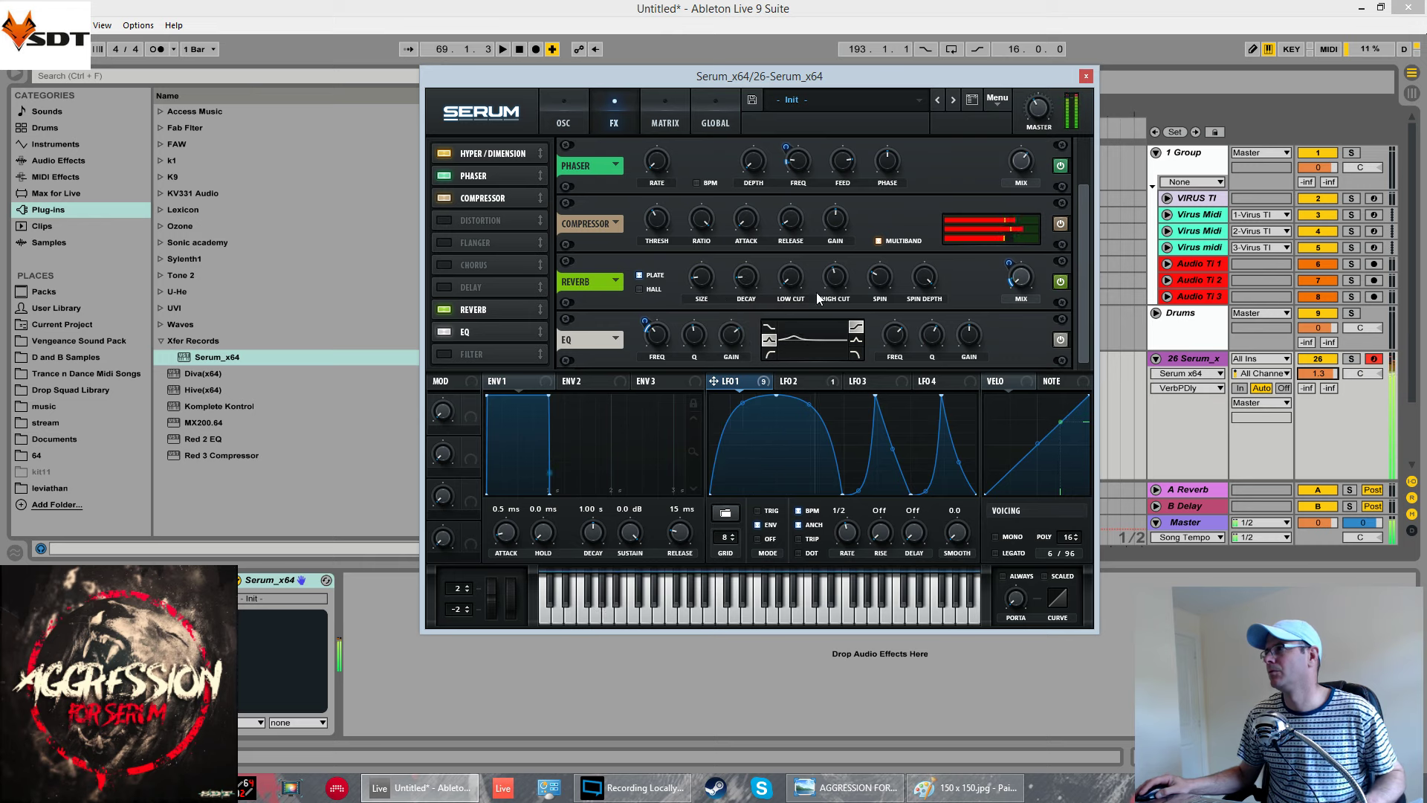
click(1061, 283)
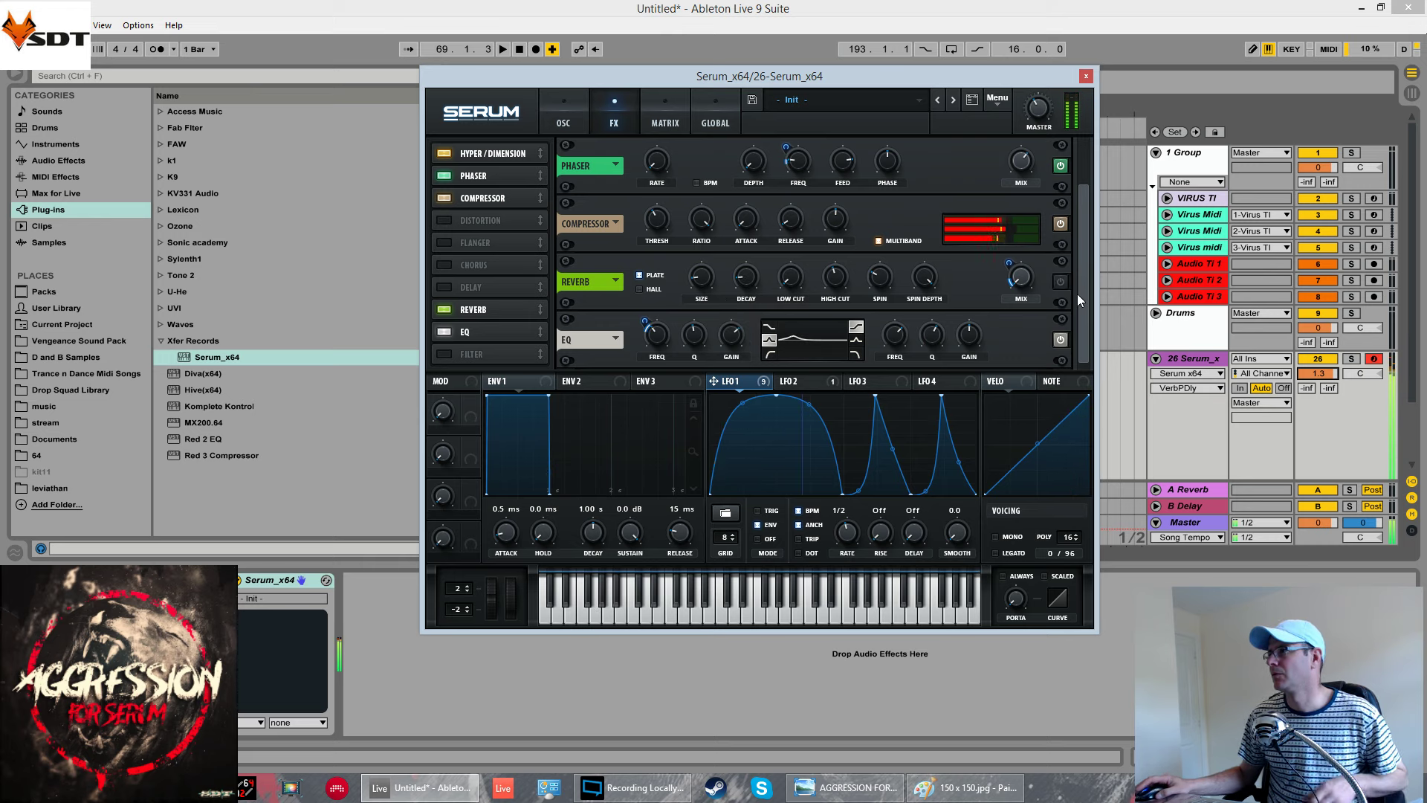
click(440, 310)
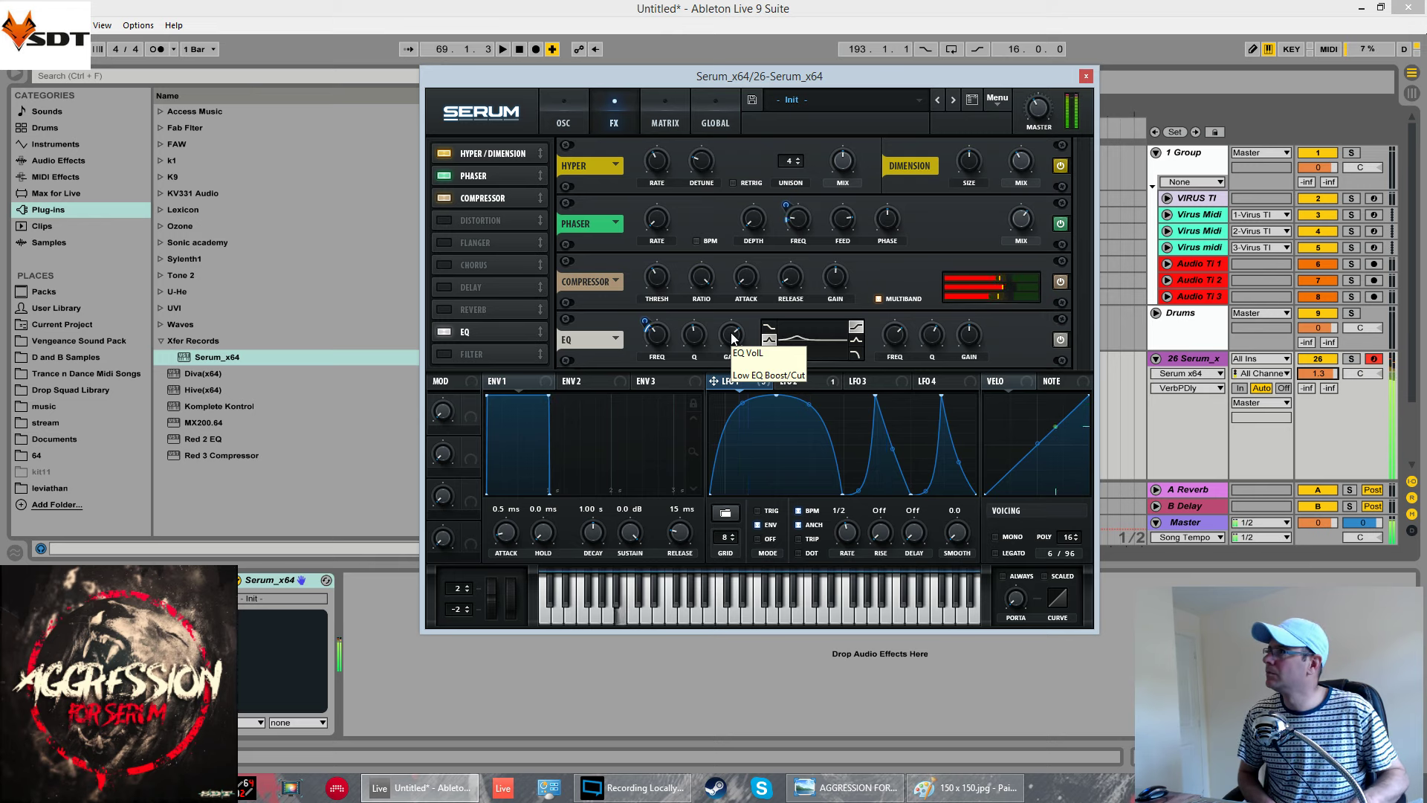
Fine-tune Serum's master volume to rebalance the patch's output level
click(1038, 113)
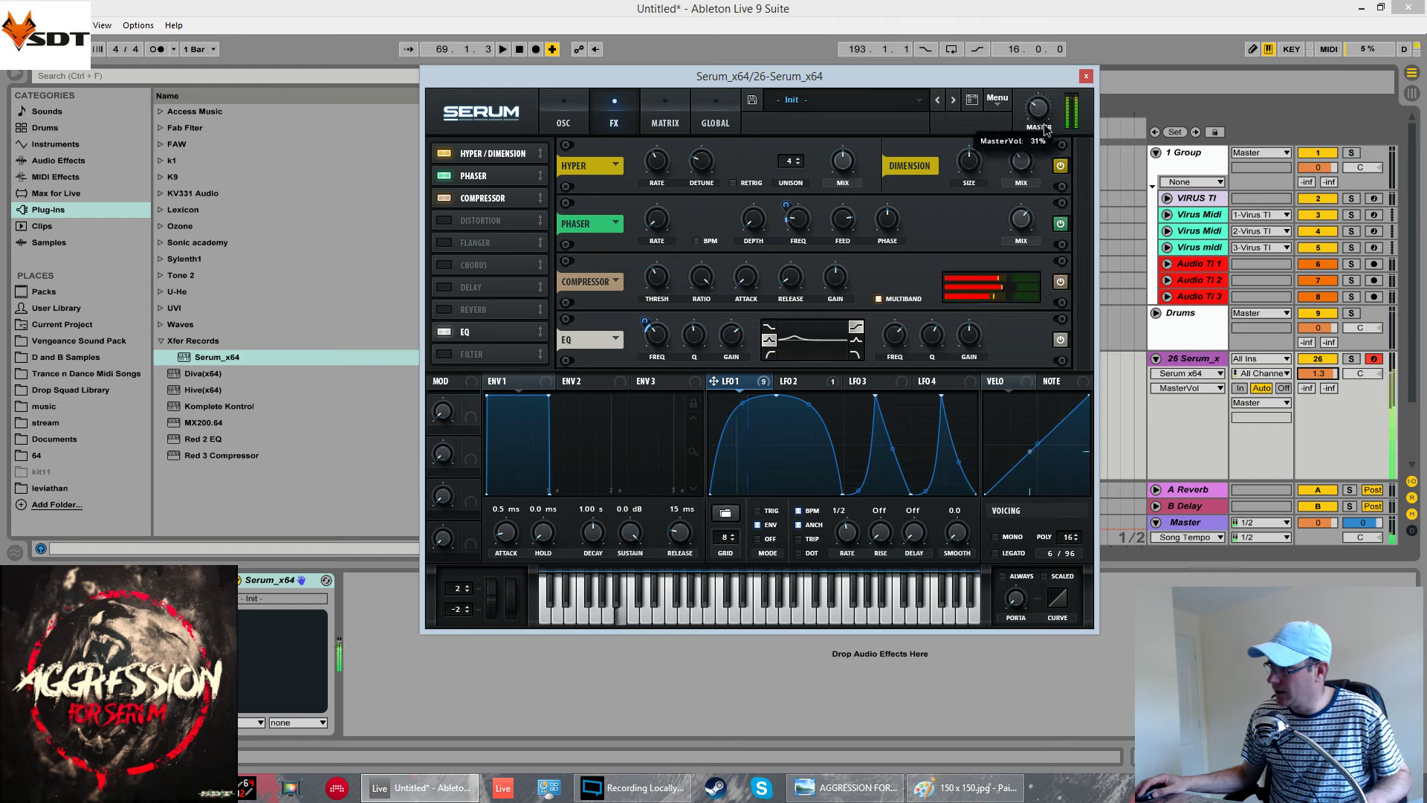
drag(1035, 114, 1033, 104)
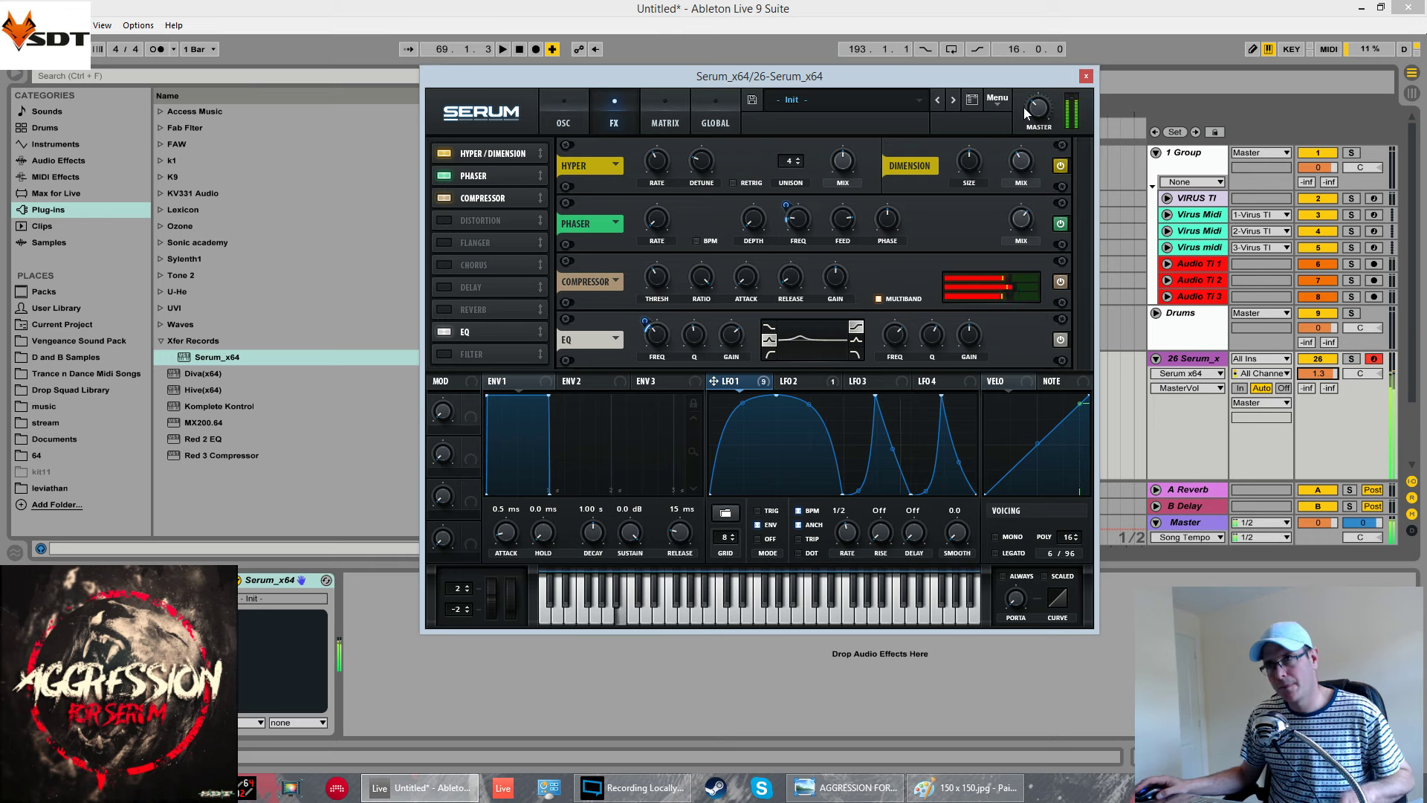